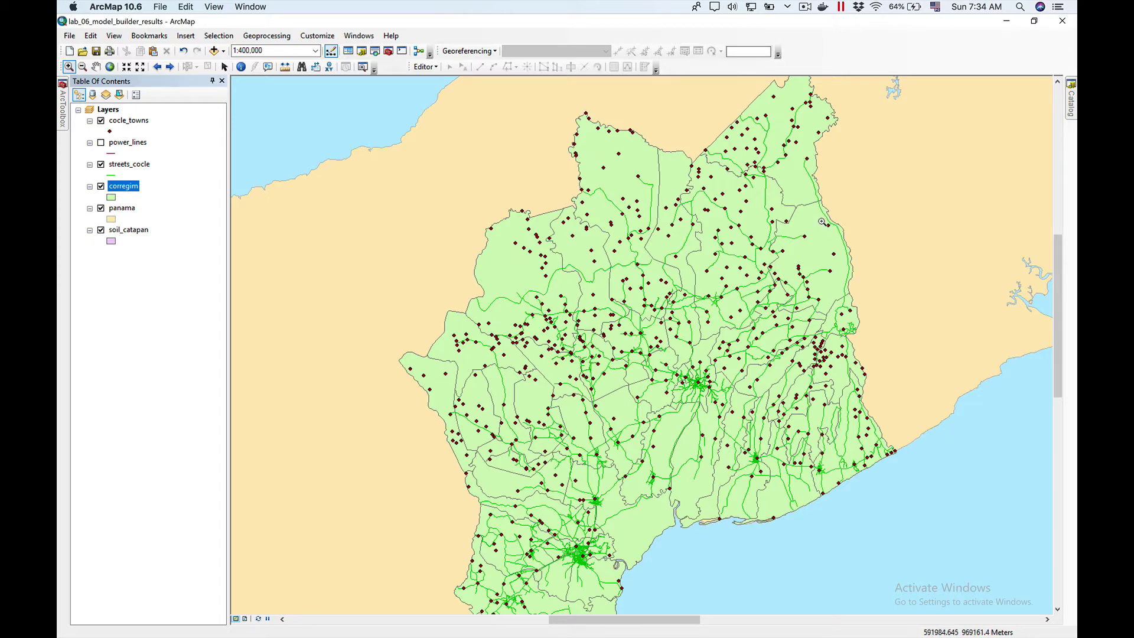
# Create a new toolbox inside the lab_06_model_builder_results.gdb geodatabase in the laboratorio_06_model_builder results folder.
pyautogui.click(1072, 104)
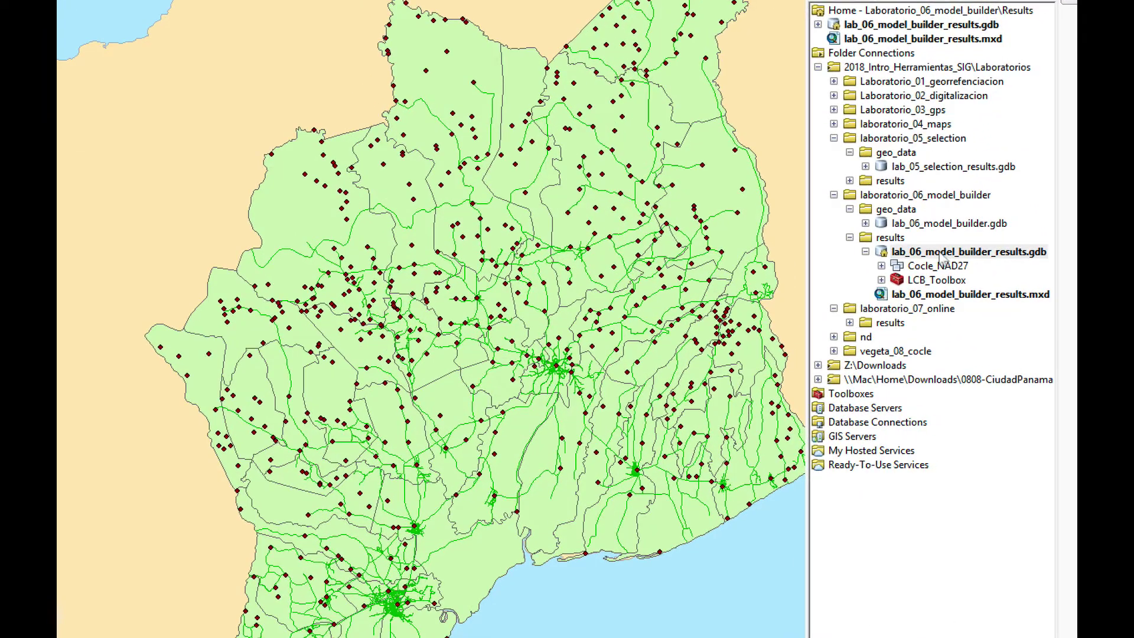
pyautogui.click(980, 302)
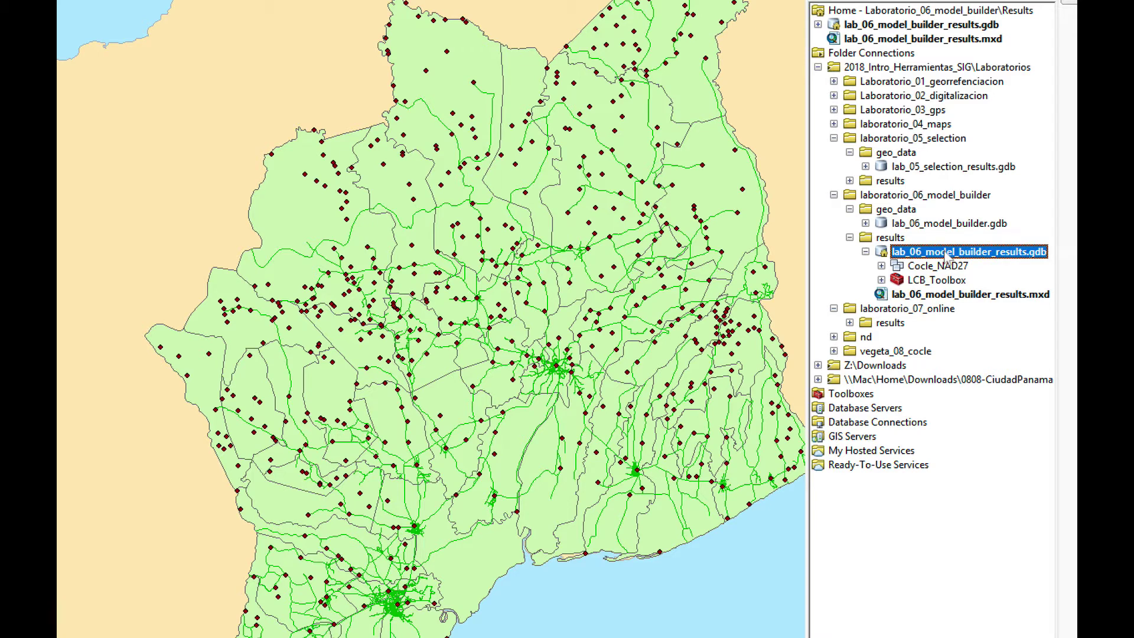
pyautogui.rightClick(945, 254)
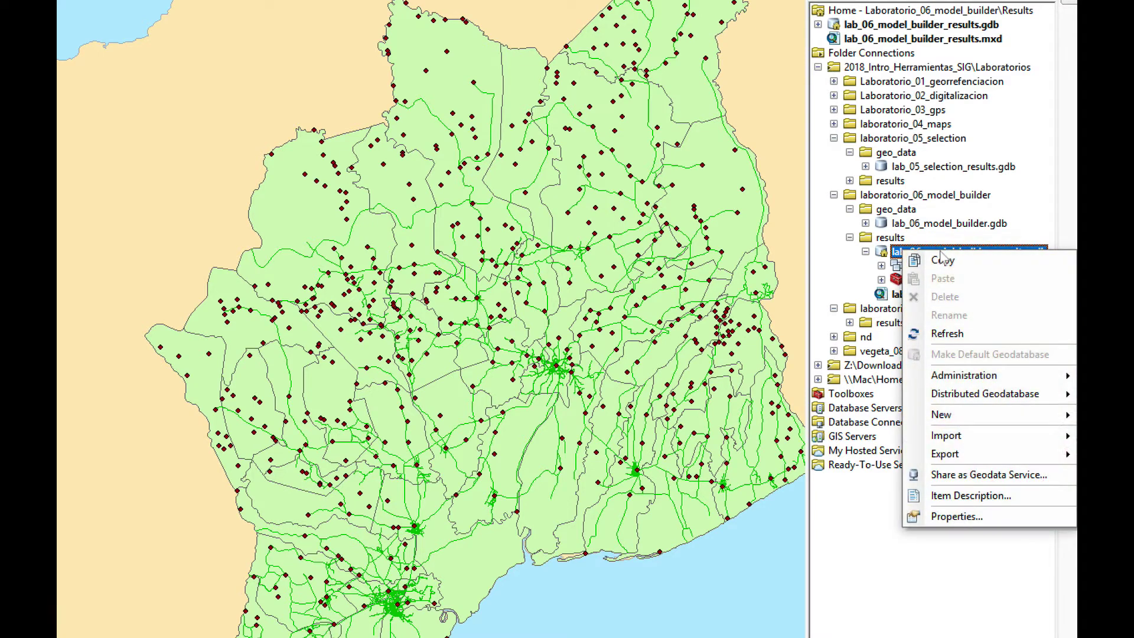
pyautogui.moveTo(965, 420)
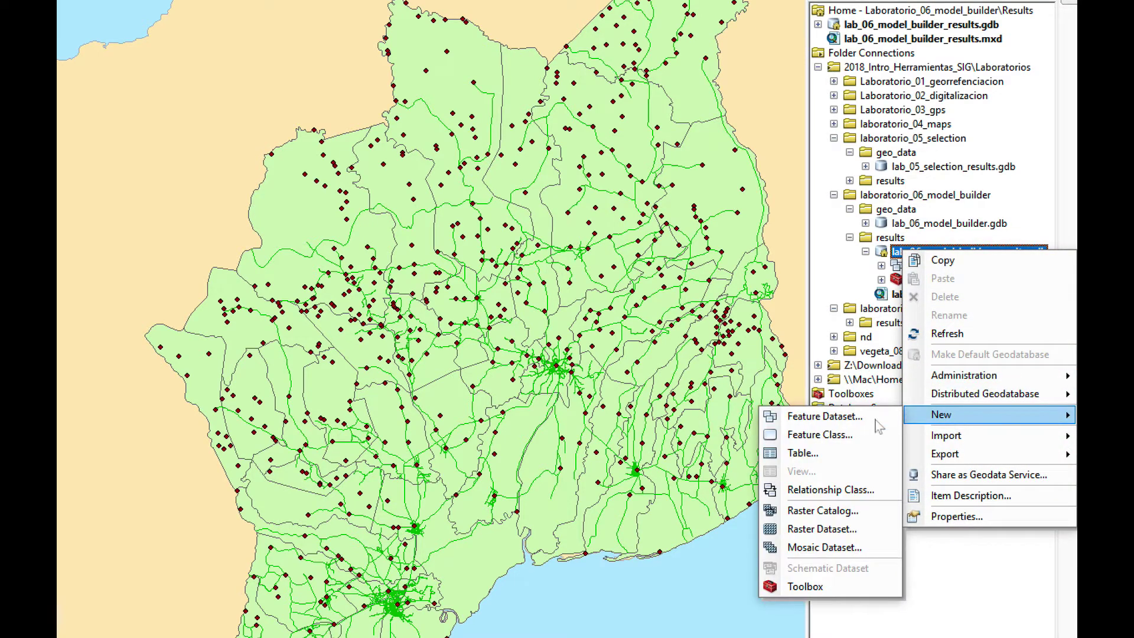
pyautogui.click(826, 586)
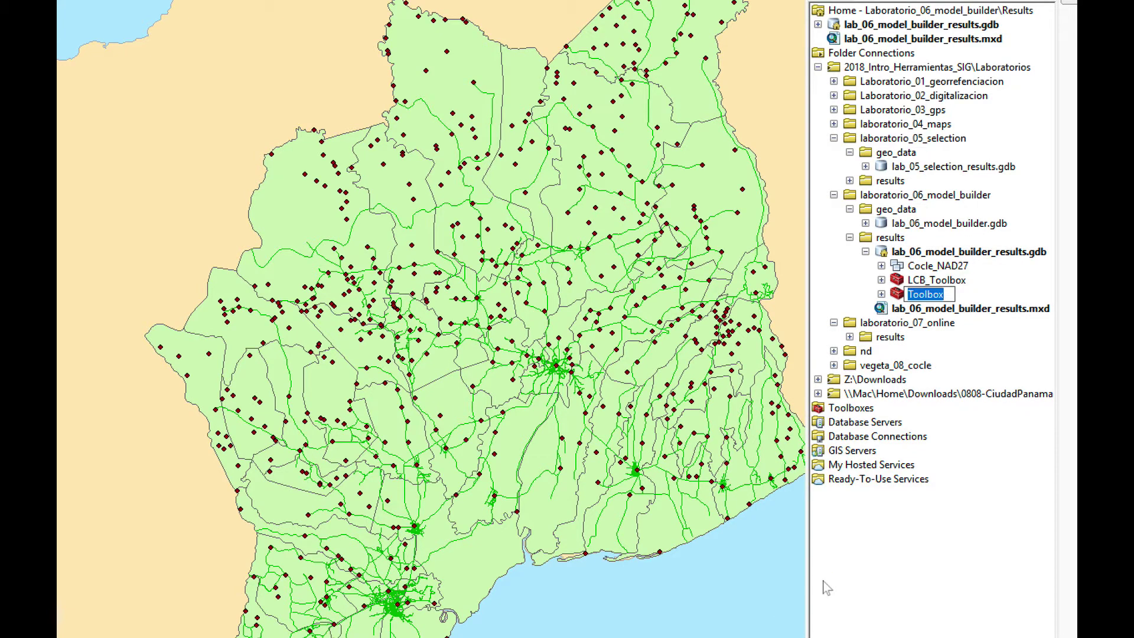
# Name the new toolbox _towns_in_need.
pyautogui.press('BackSpace')
pyautogui.write('_towns_in_near')
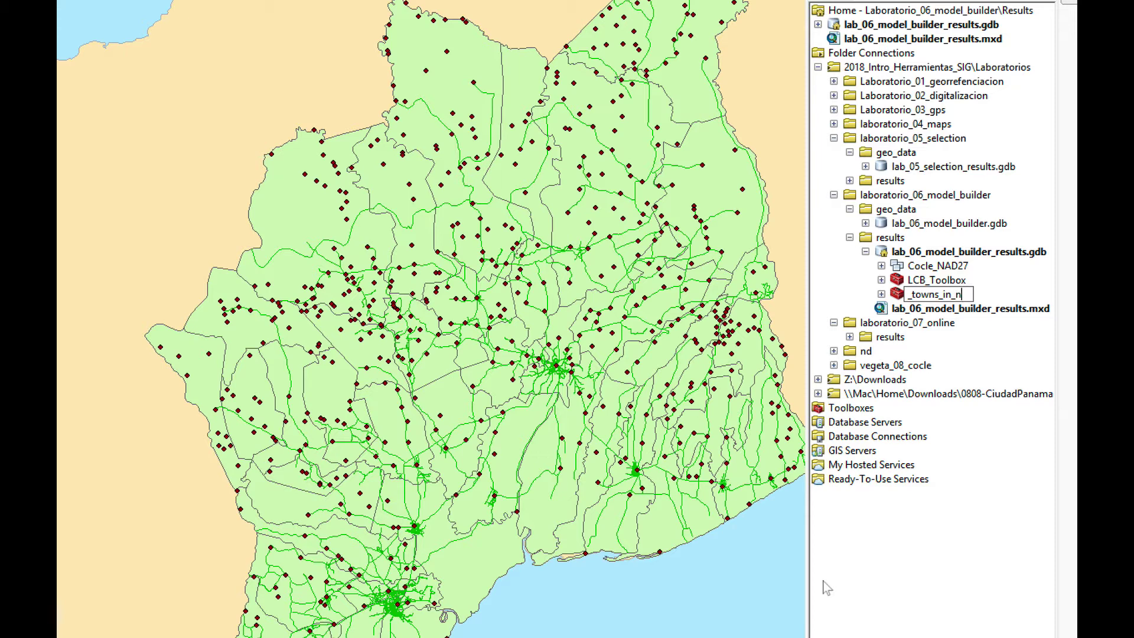
pyautogui.press('BackSpace')
pyautogui.press('BackSpace')
pyautogui.write('edd')
pyautogui.press('BackSpace')
pyautogui.press('Return')
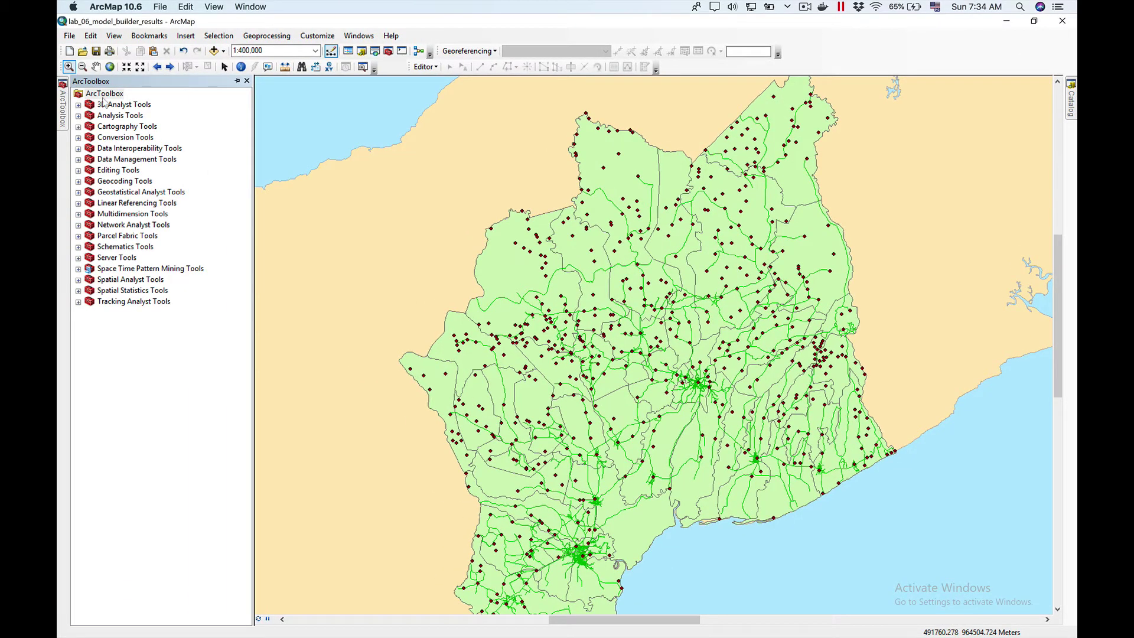
# Add the _towns_in_need toolbox from lab_06_model_builder_results.gdb to ArcToolbox.
pyautogui.click(104, 94)
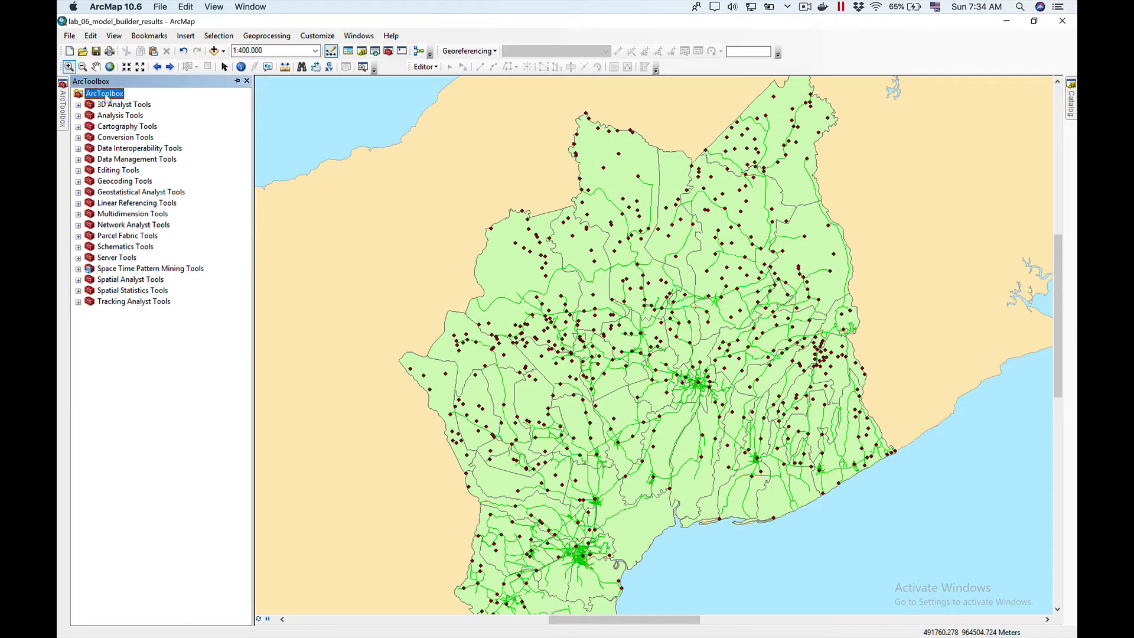
pyautogui.rightClick(106, 99)
pyautogui.click(125, 102)
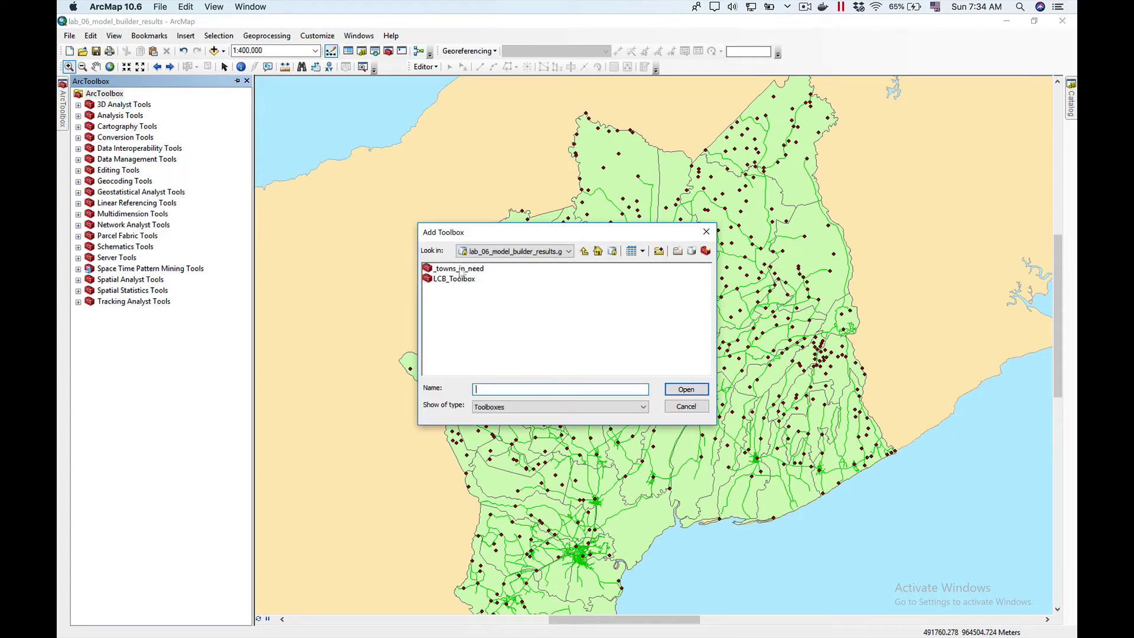
pyautogui.click(458, 270)
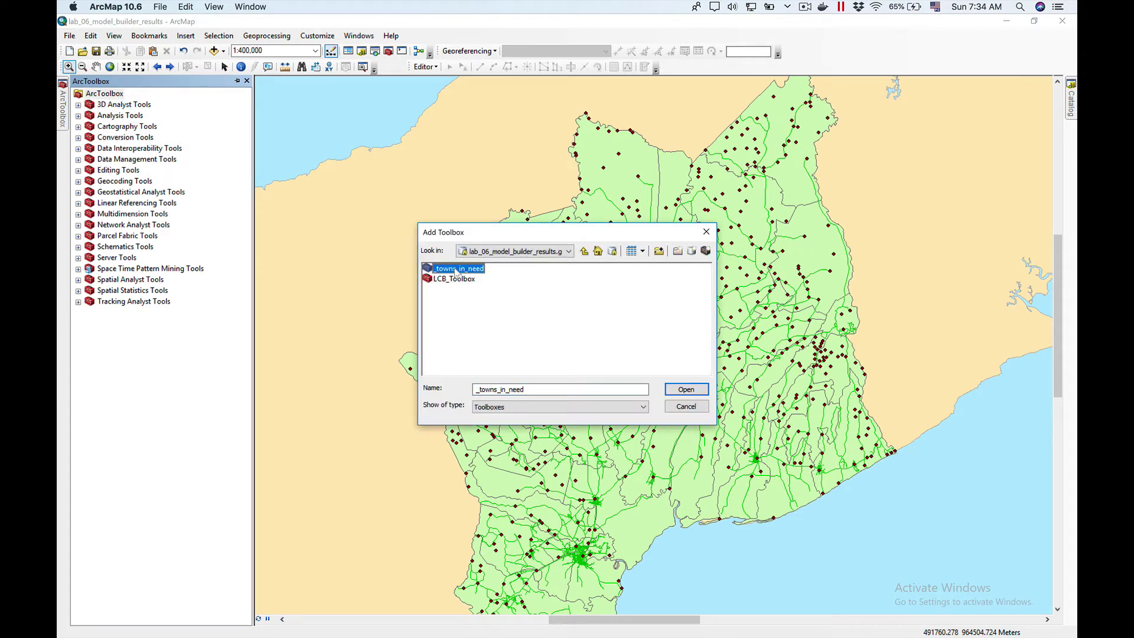
pyautogui.click(686, 390)
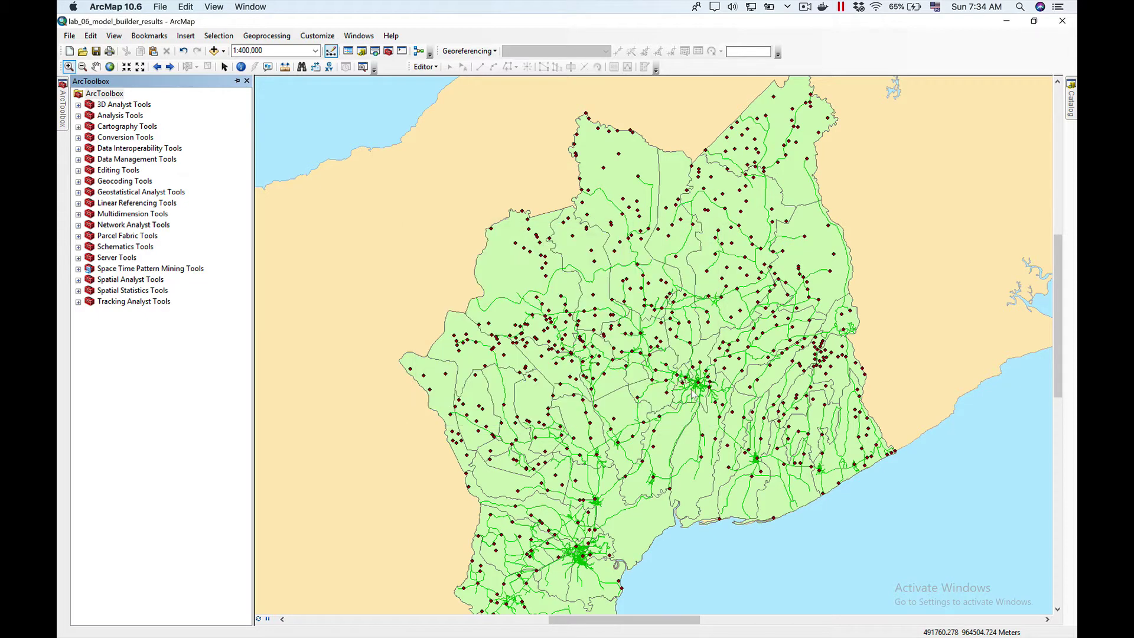
pyautogui.scroll(1, 693, 394)
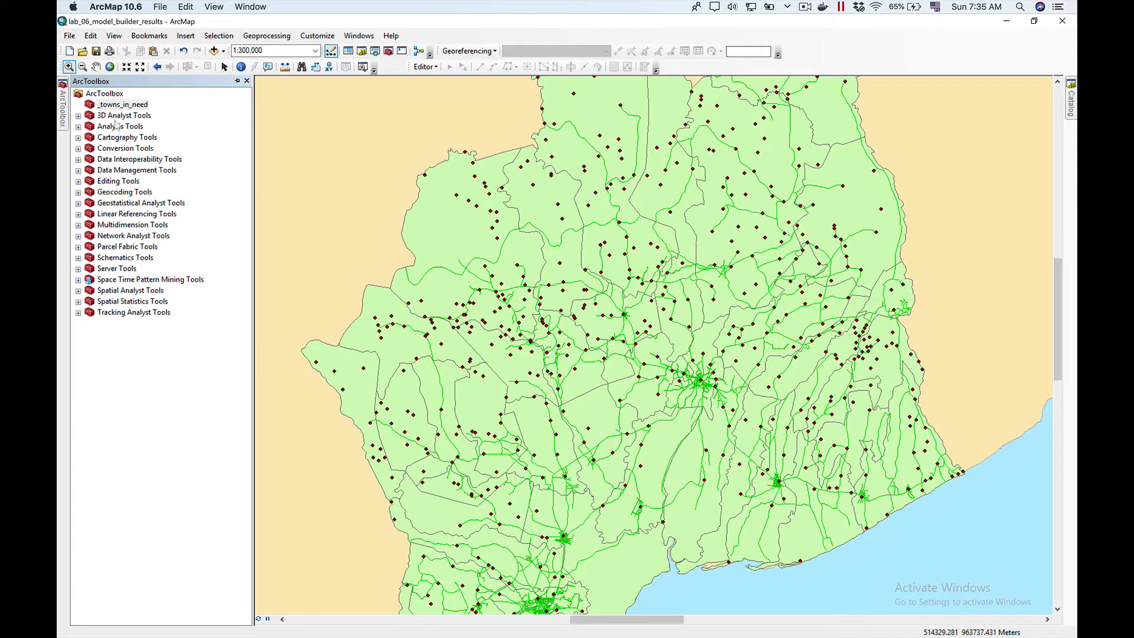
pyautogui.click(120, 105)
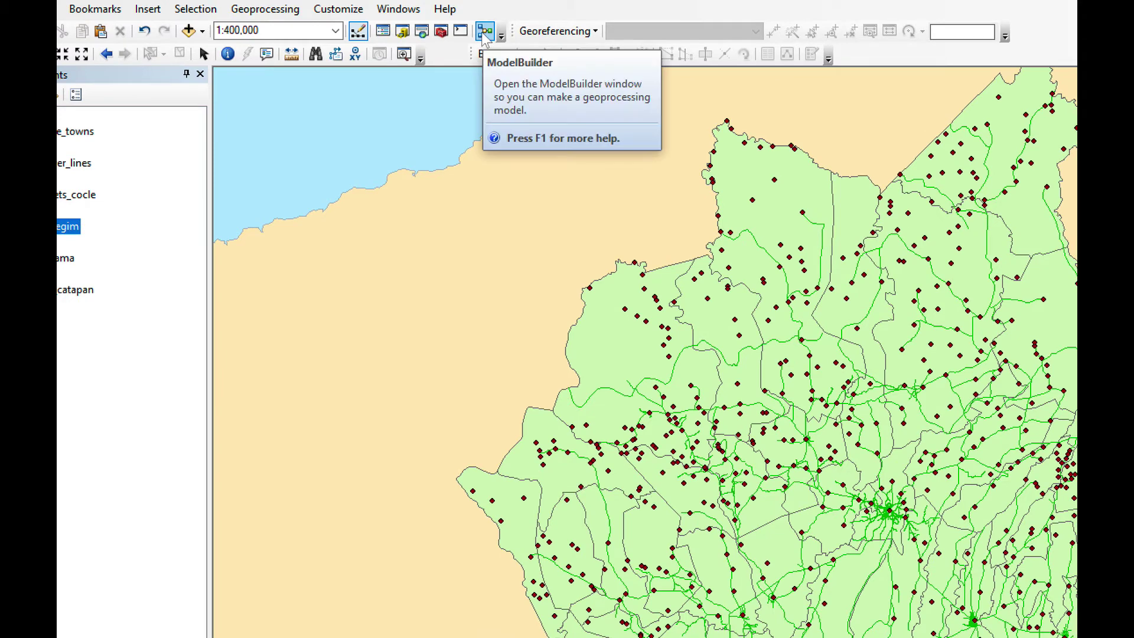
# Start a new ModelBuilder model and save it as TownsInNeed in the _towns_in_need toolbox.
pyautogui.click(484, 33)
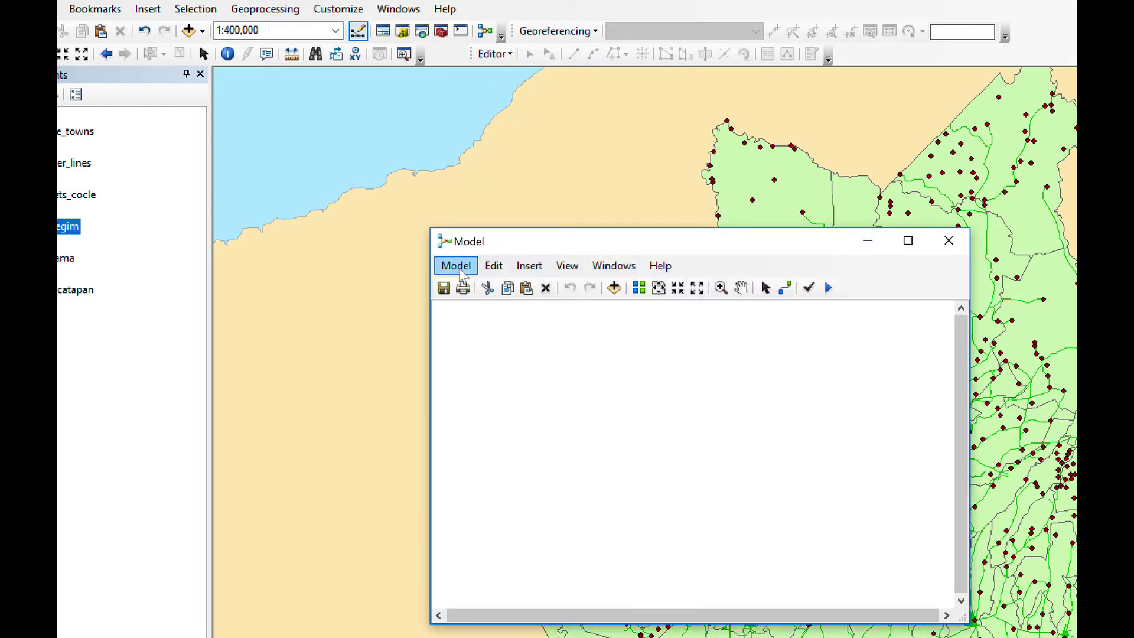
pyautogui.click(460, 269)
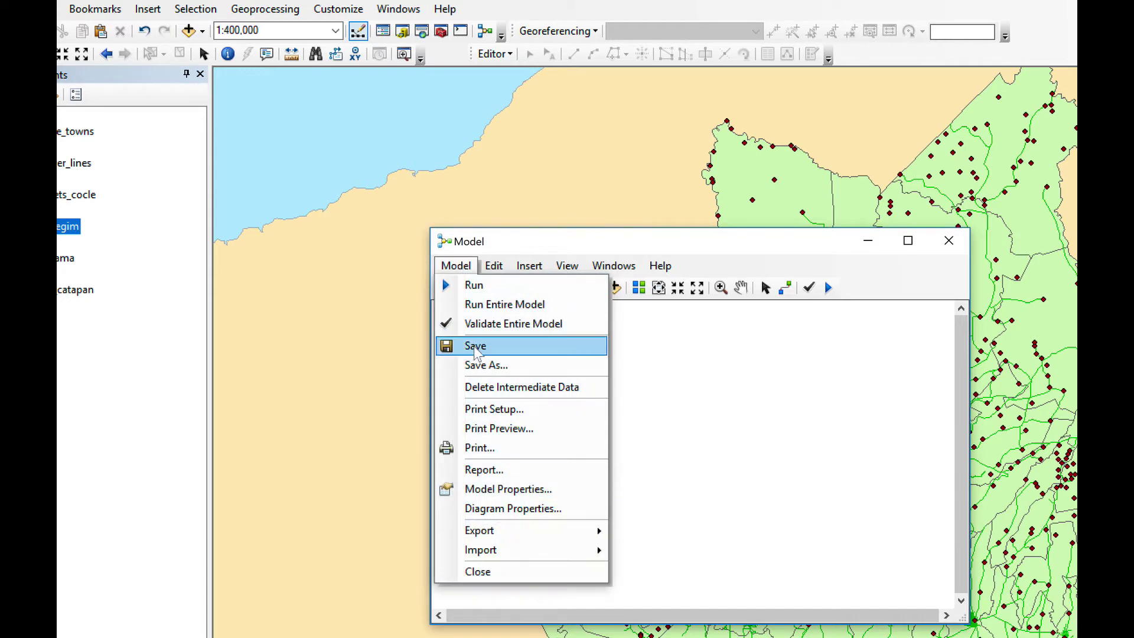
pyautogui.click(476, 348)
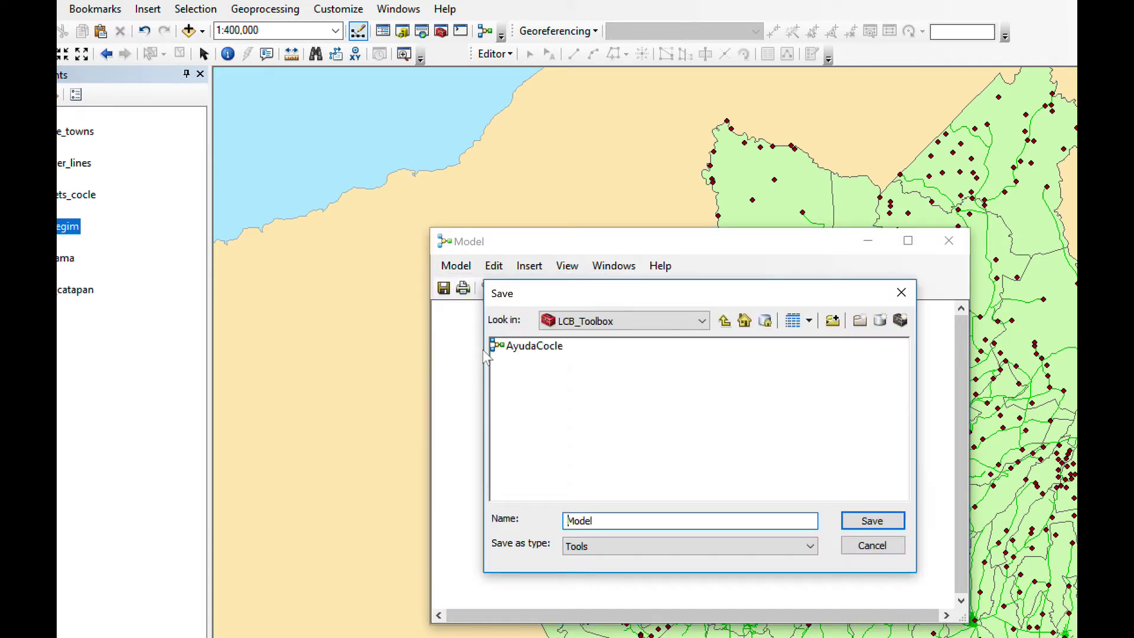
pyautogui.click(725, 322)
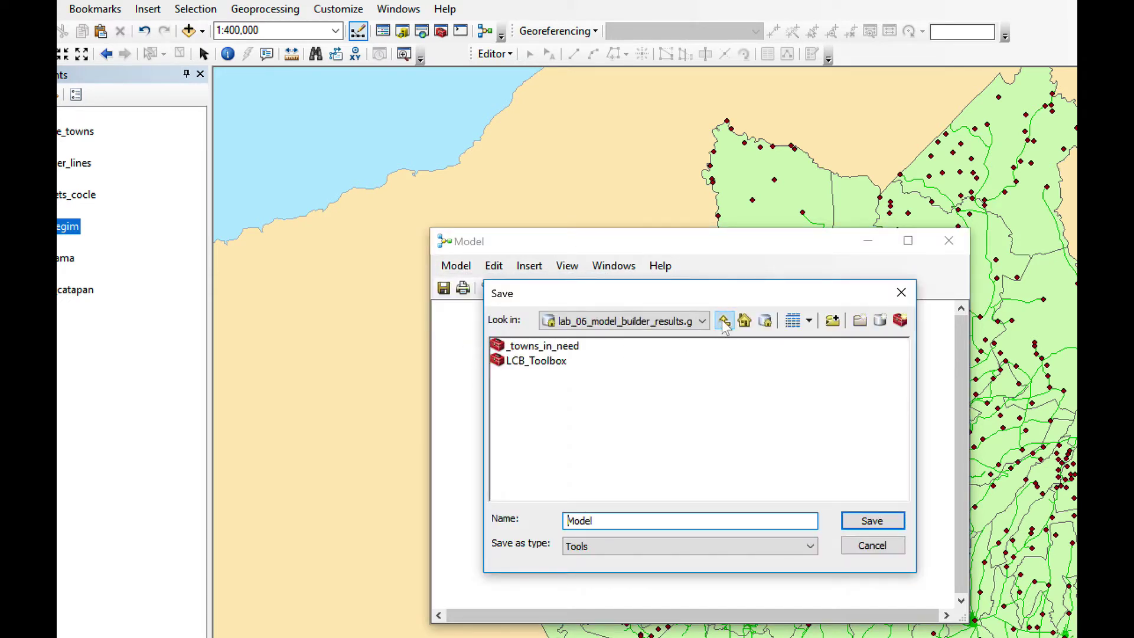
pyautogui.doubleClick(563, 347)
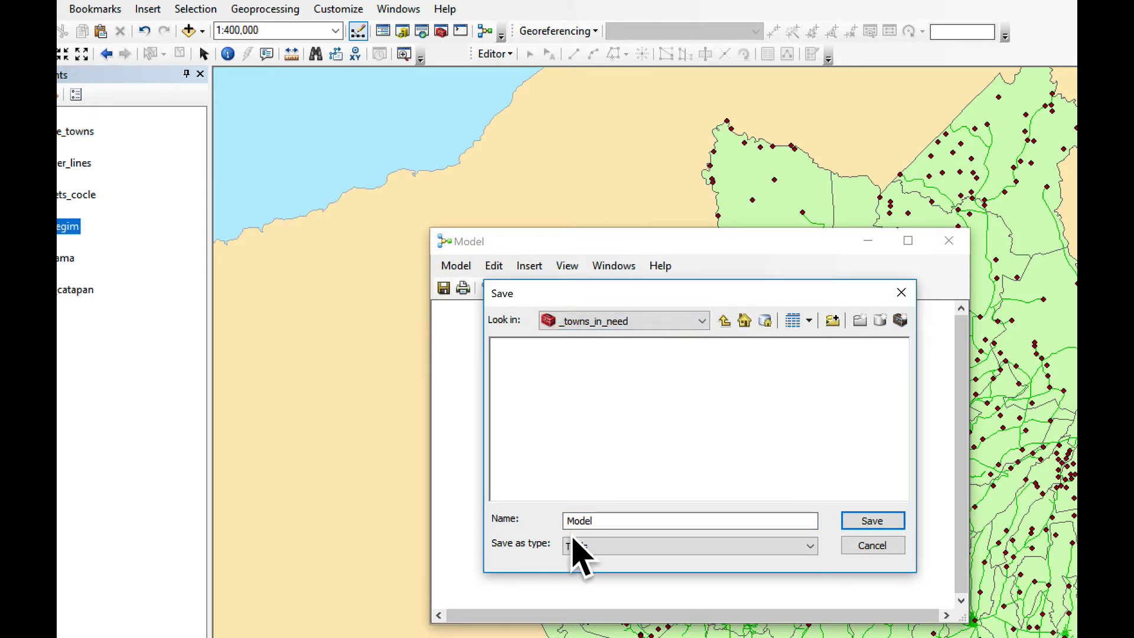
pyautogui.doubleClick(593, 521)
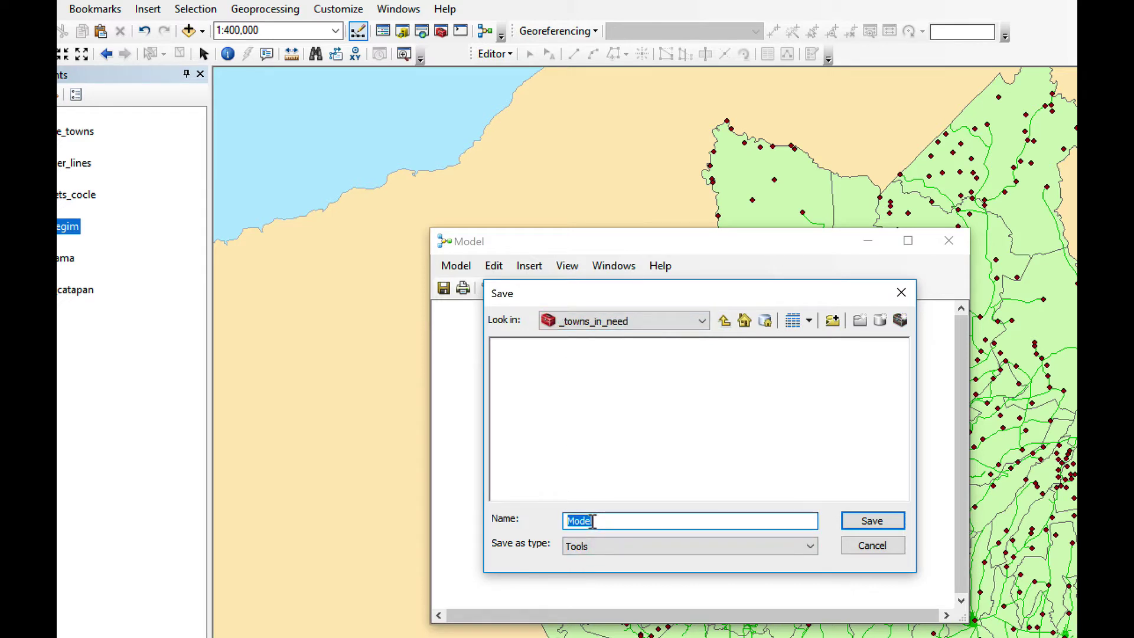
pyautogui.write('TownsInNeed')
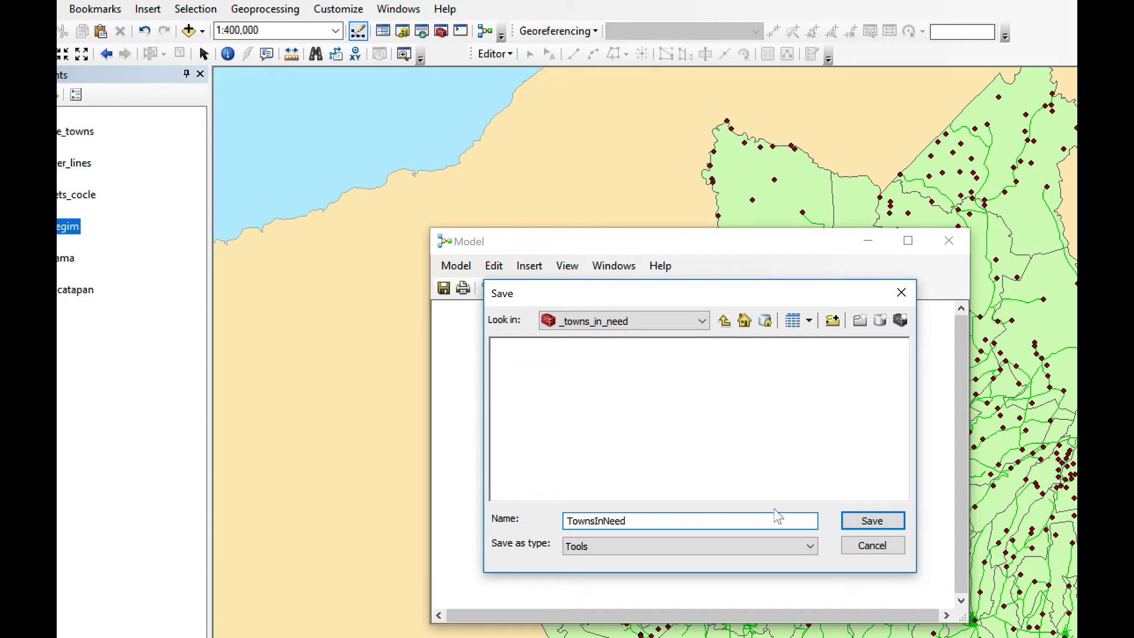
pyautogui.click(872, 521)
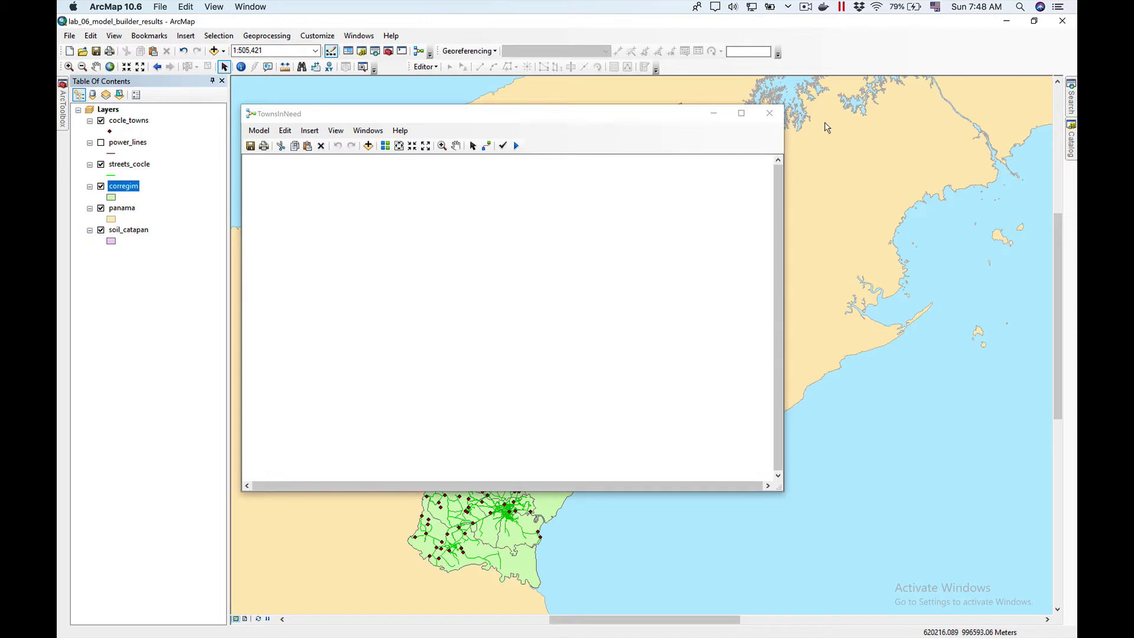
# Add the Select Layer By Attribute tool to the TownsInNeed model and set its input layer to cocle_towns.
pyautogui.moveTo(1072, 105)
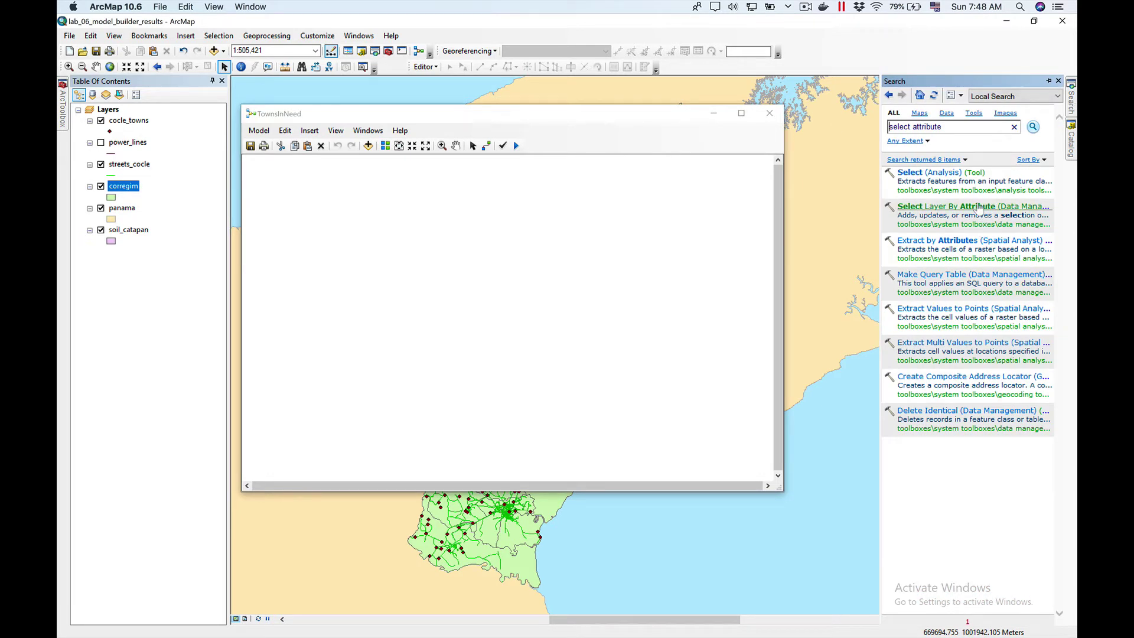
pyautogui.moveTo(979, 207); pyautogui.dragTo(385, 240)
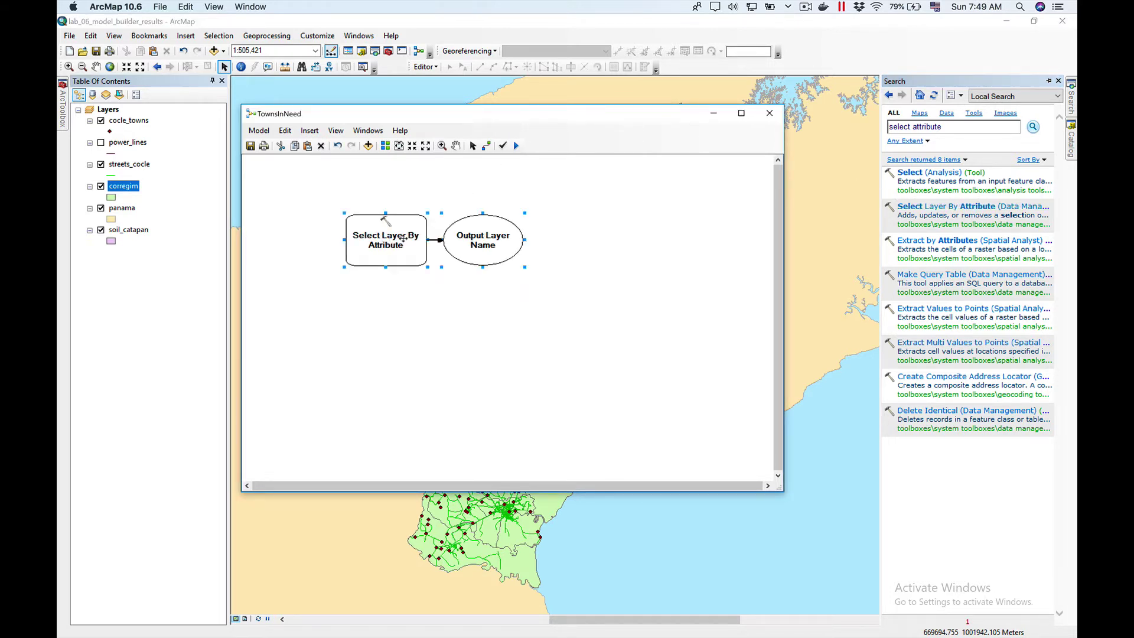
pyautogui.doubleClick(389, 247)
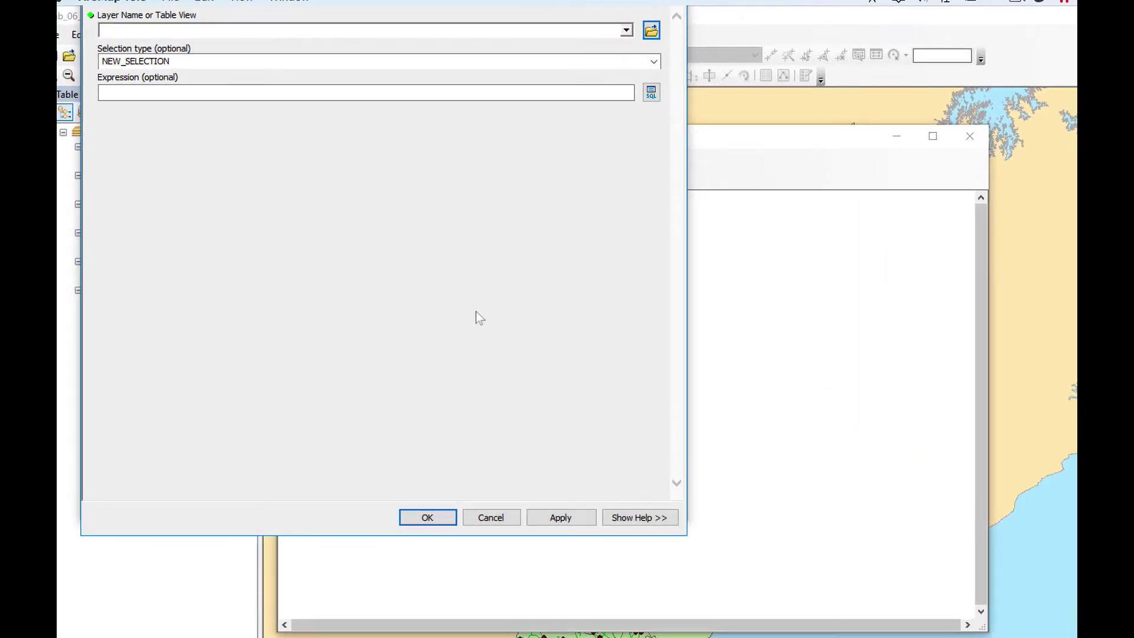
pyautogui.click(626, 32)
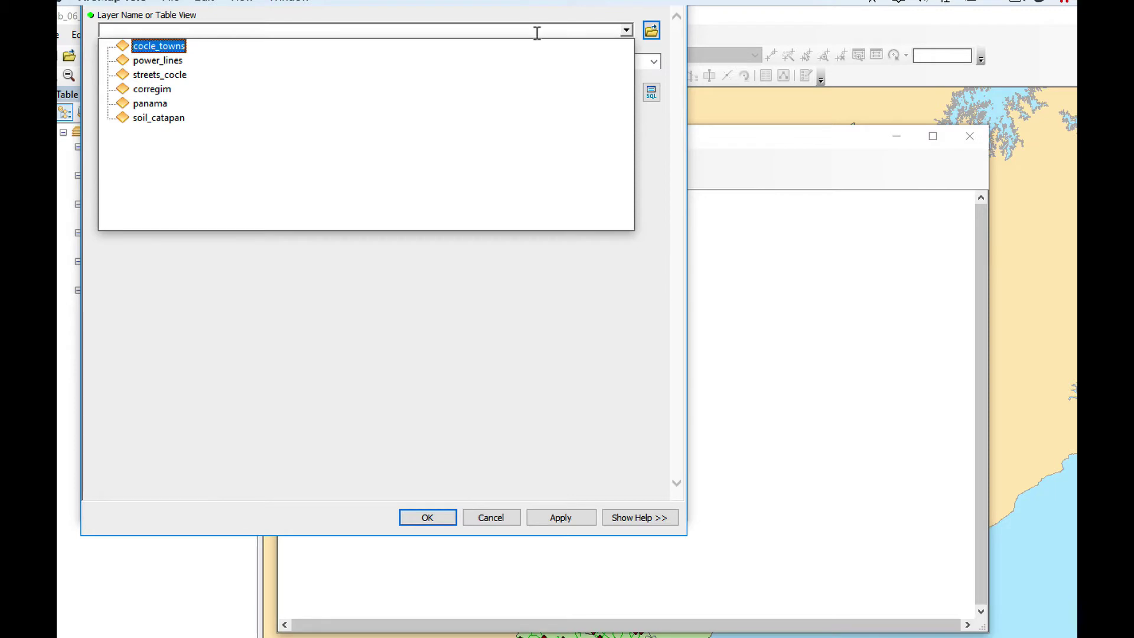
pyautogui.click(169, 56)
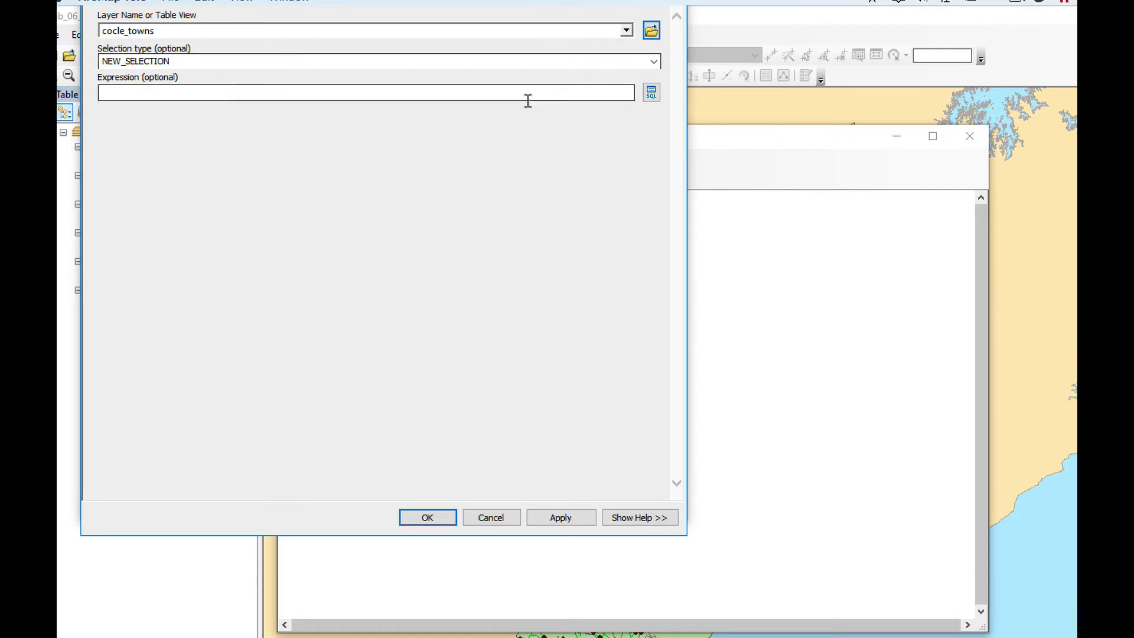
# Load the saved communites_for_aid expression from laboratorio_05_selection as the tool's selection query and apply the tool settings.
pyautogui.click(649, 92)
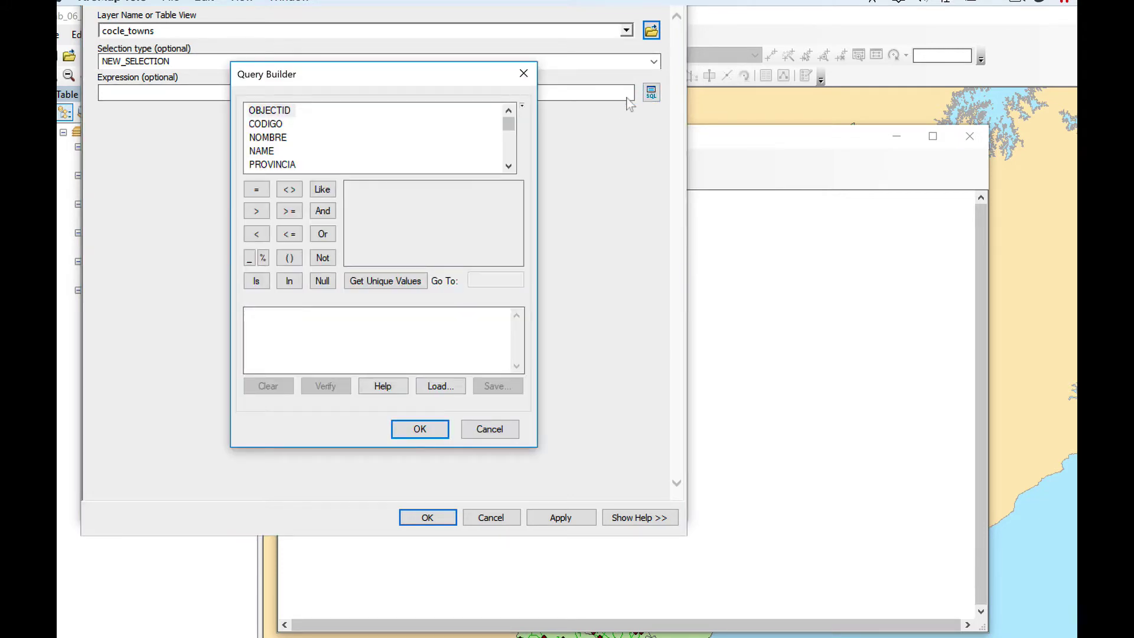
pyautogui.click(440, 385)
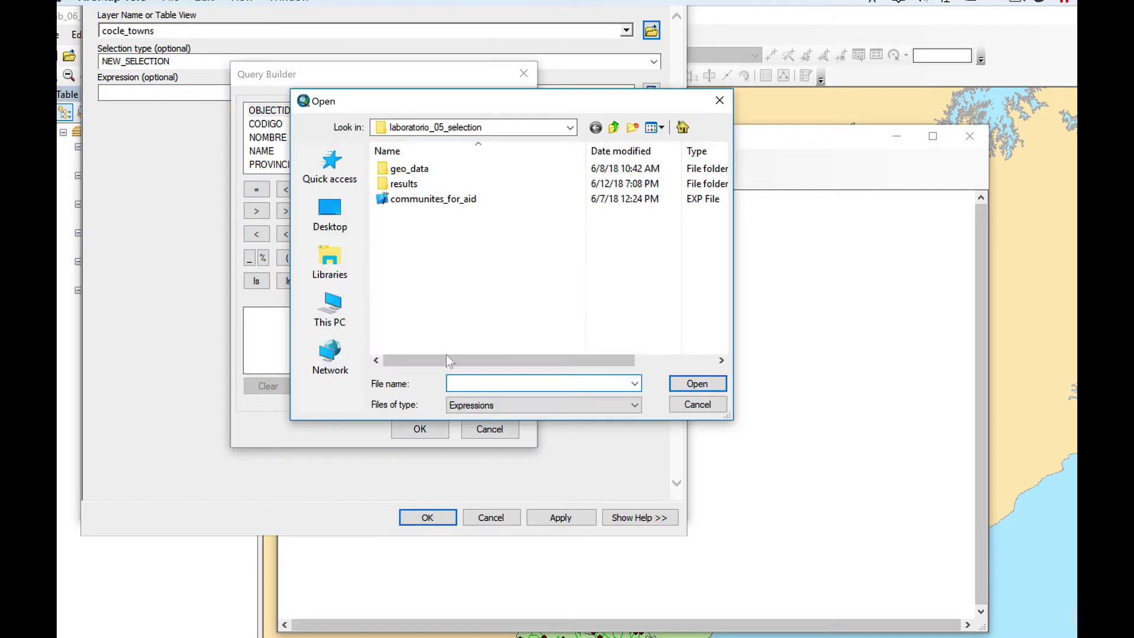
pyautogui.click(435, 201)
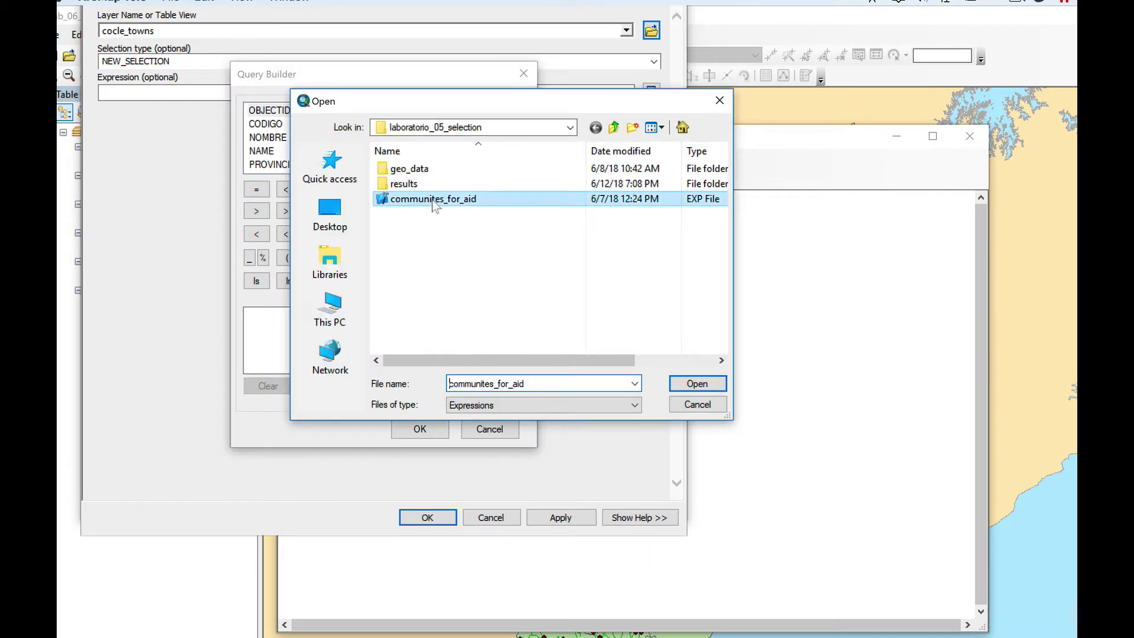
pyautogui.click(696, 385)
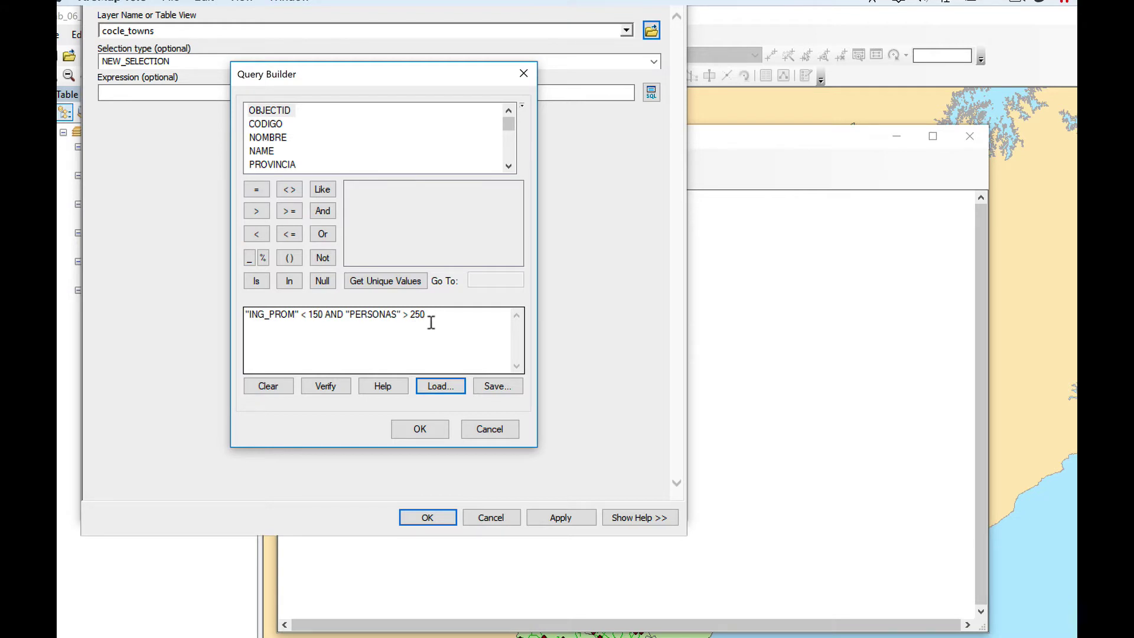
pyautogui.click(421, 429)
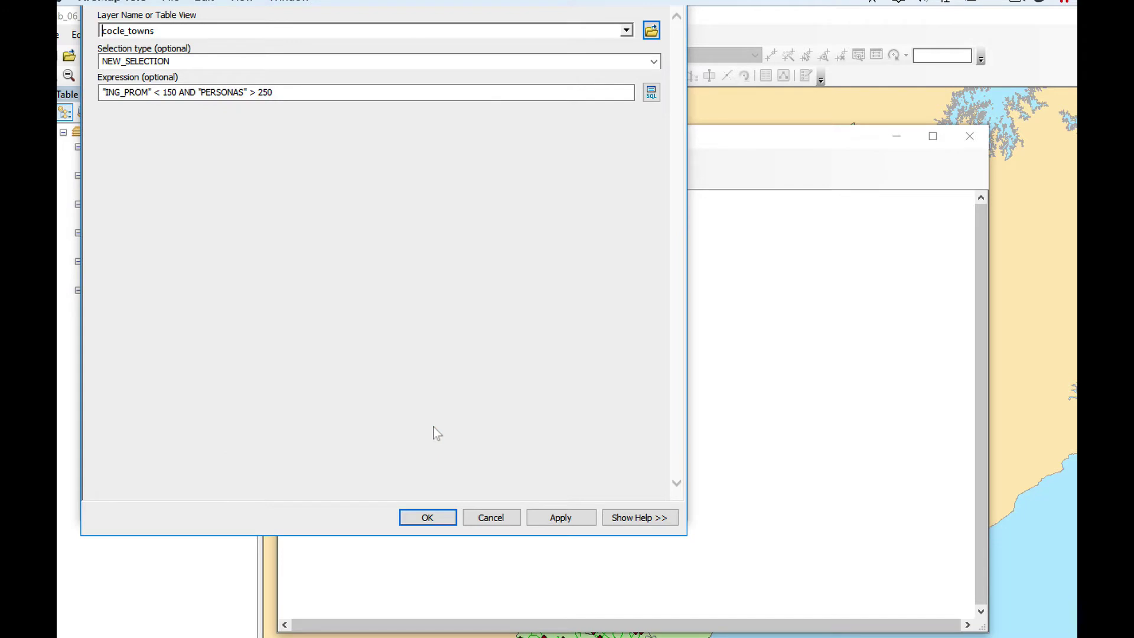
pyautogui.click(578, 524)
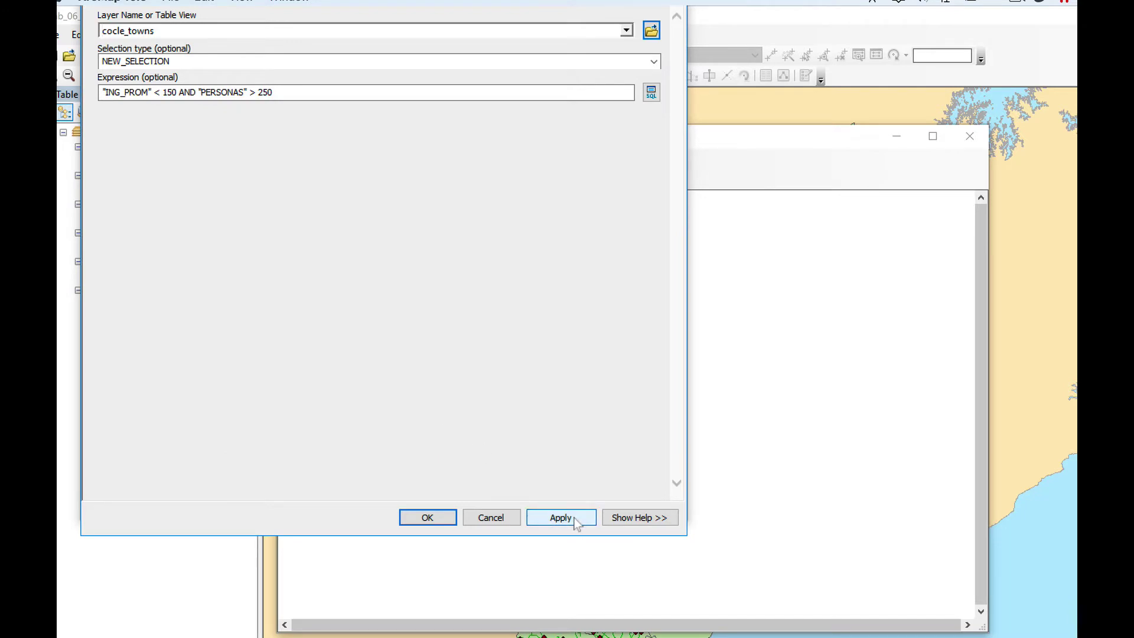
pyautogui.click(440, 517)
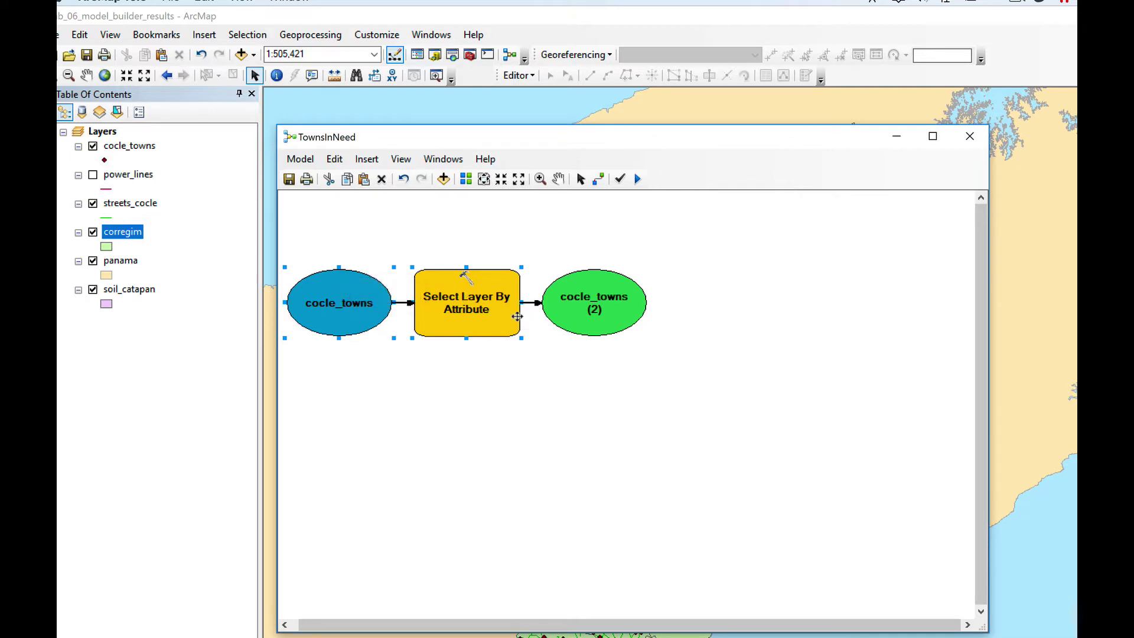
# Rename the output element of the Select Layer By Attribute tool as selection.
pyautogui.click(588, 306)
pyautogui.rightClick(589, 306)
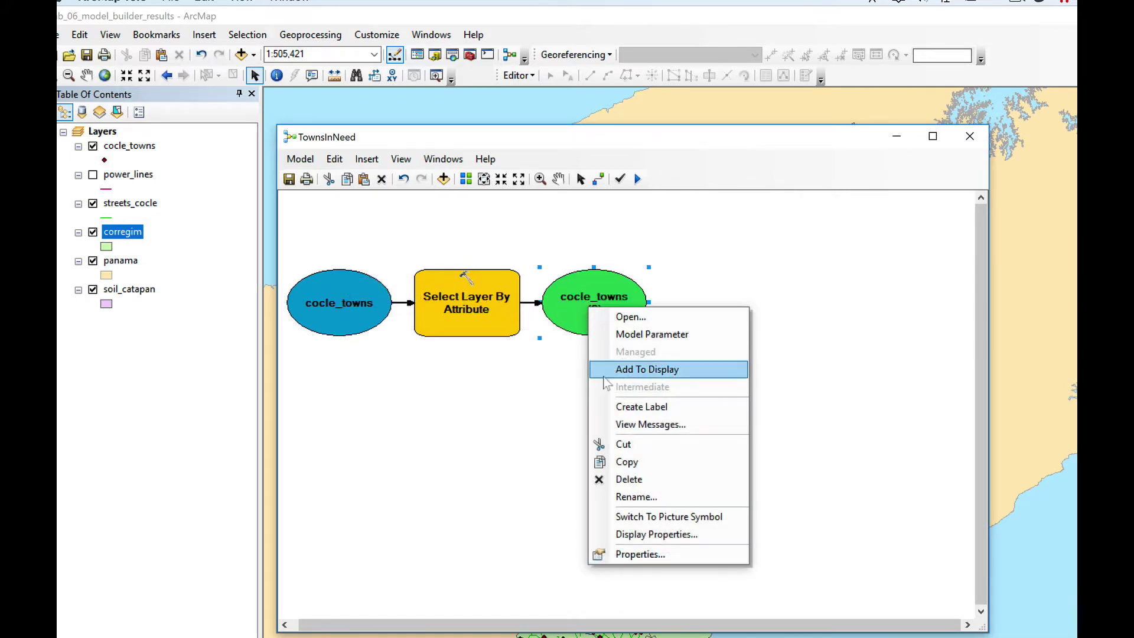
pyautogui.click(623, 498)
pyautogui.write('selection')
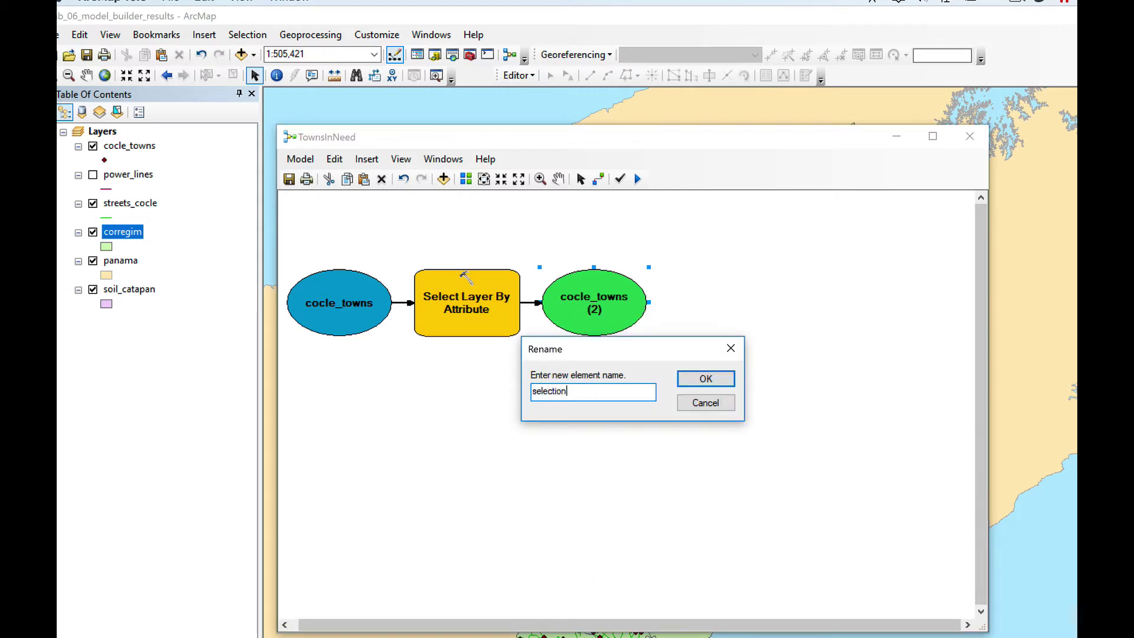
pyautogui.click(706, 378)
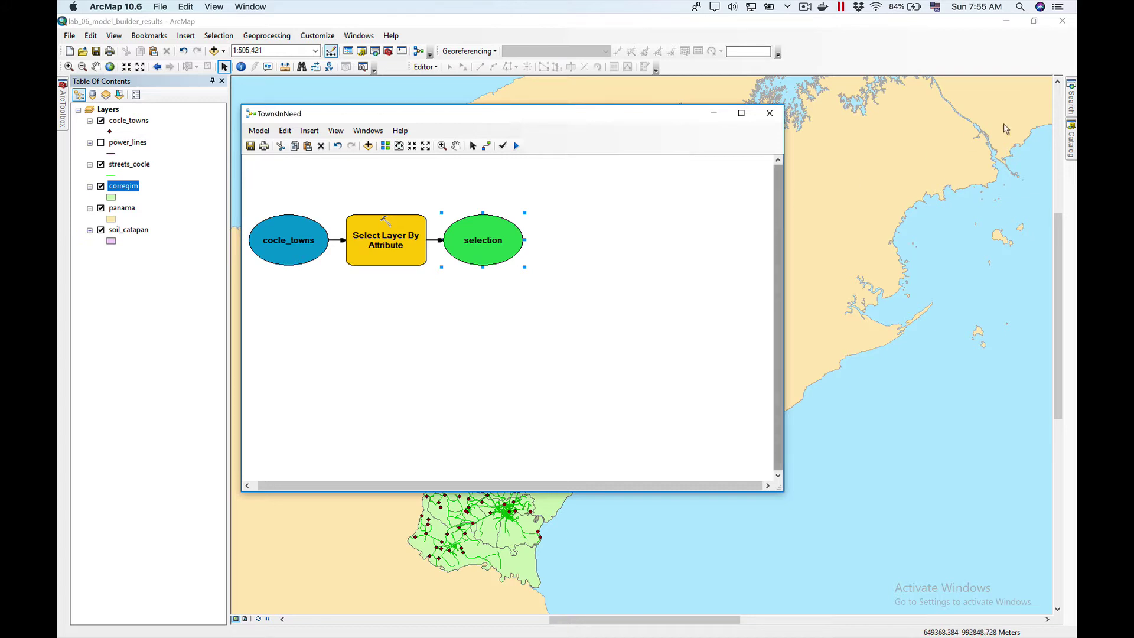
# Add the Copy Features tool to the model with selection as its input features, keeping the default output path.
pyautogui.moveTo(1071, 110)
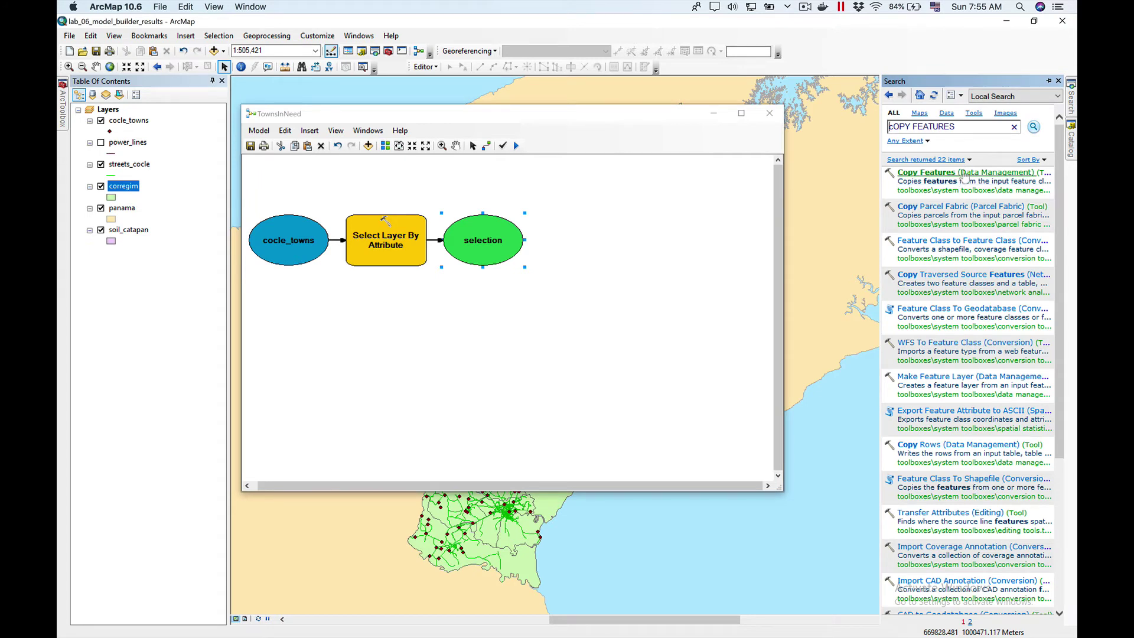
pyautogui.moveTo(962, 174); pyautogui.dragTo(596, 266)
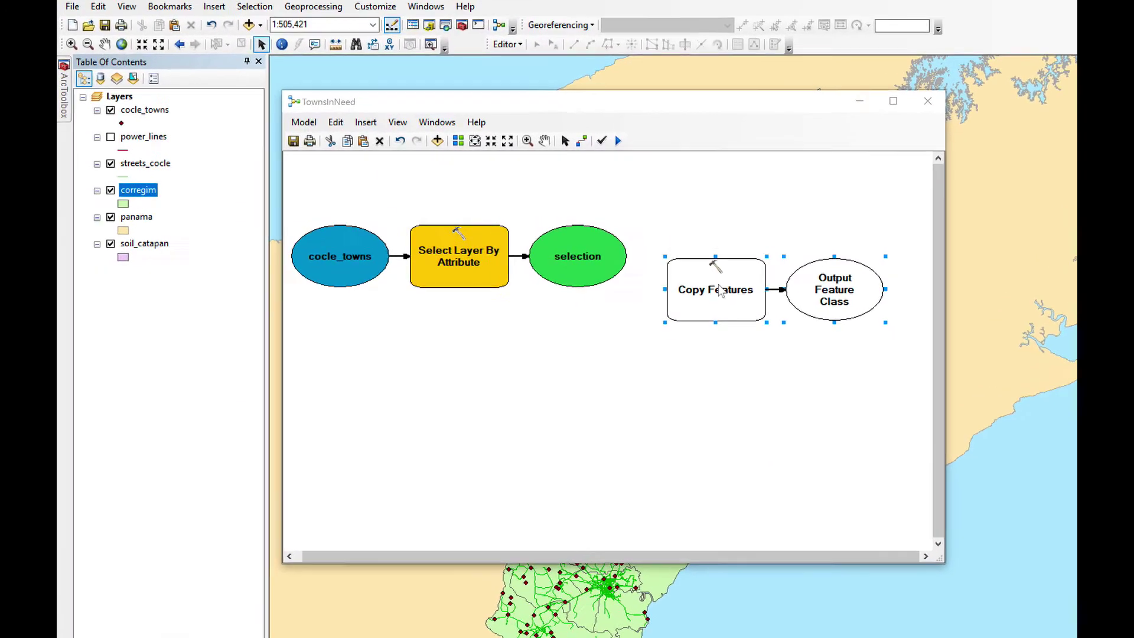
pyautogui.doubleClick(598, 266)
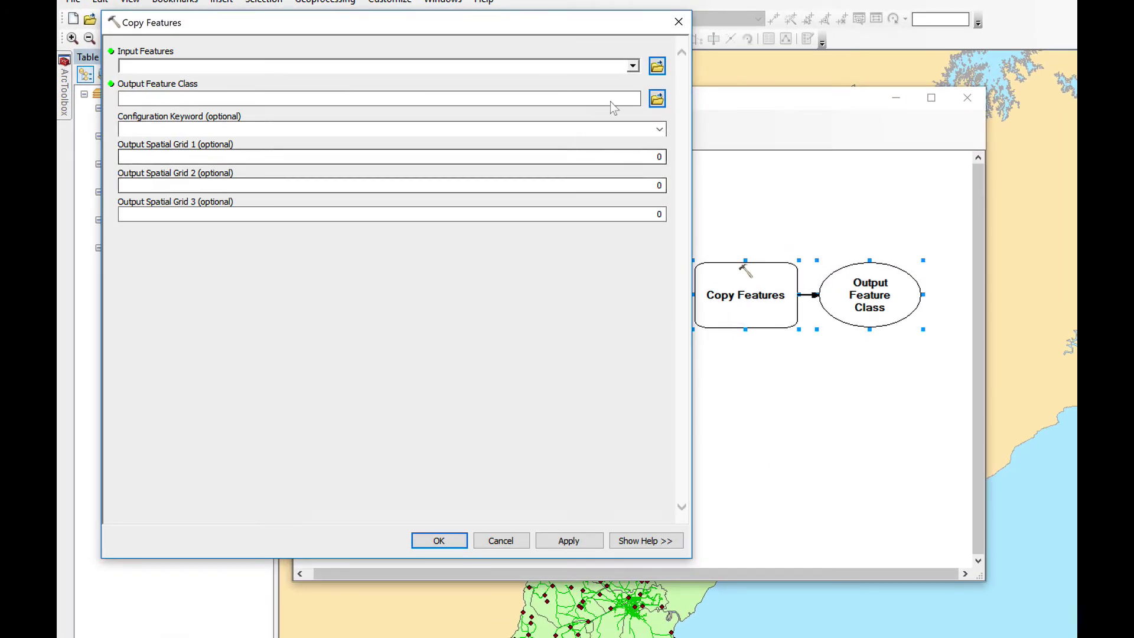
pyautogui.click(632, 65)
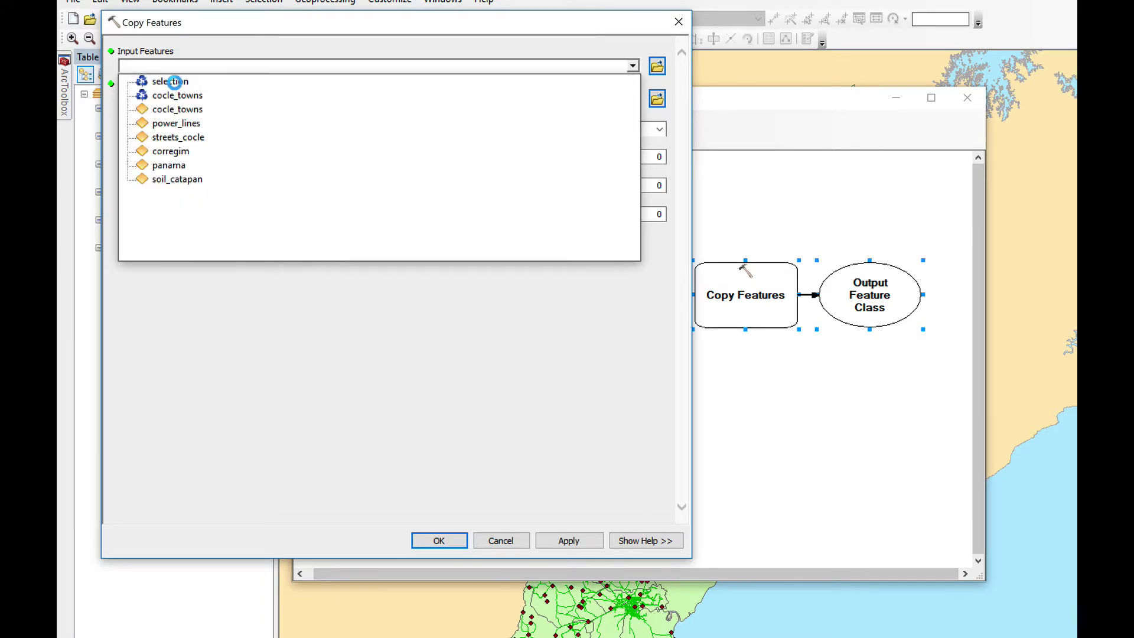
pyautogui.click(173, 82)
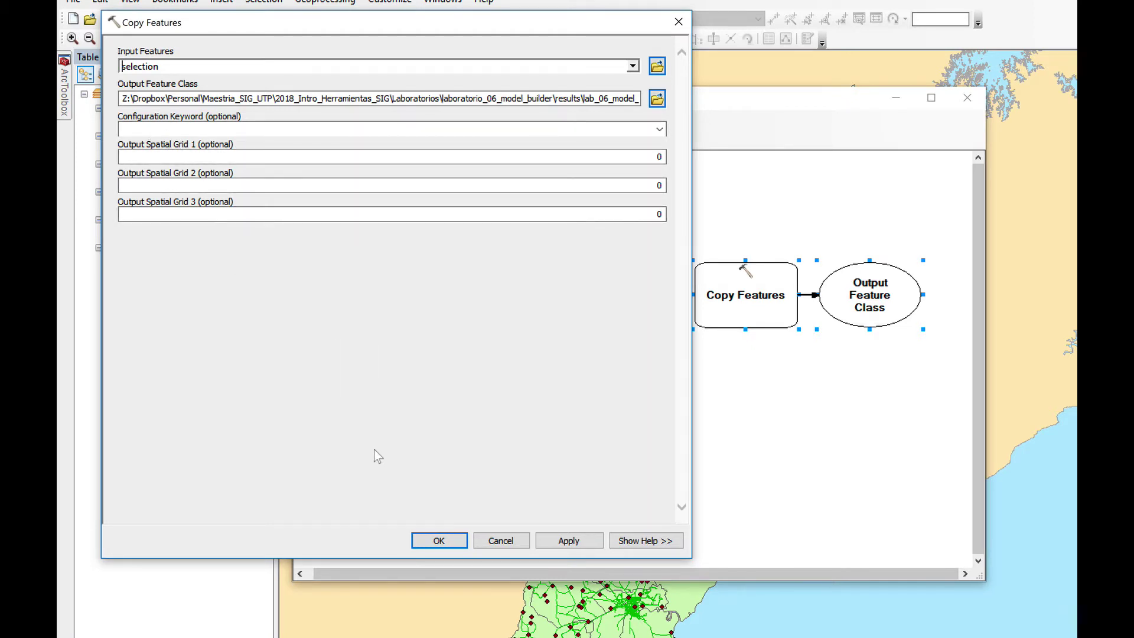
pyautogui.click(456, 542)
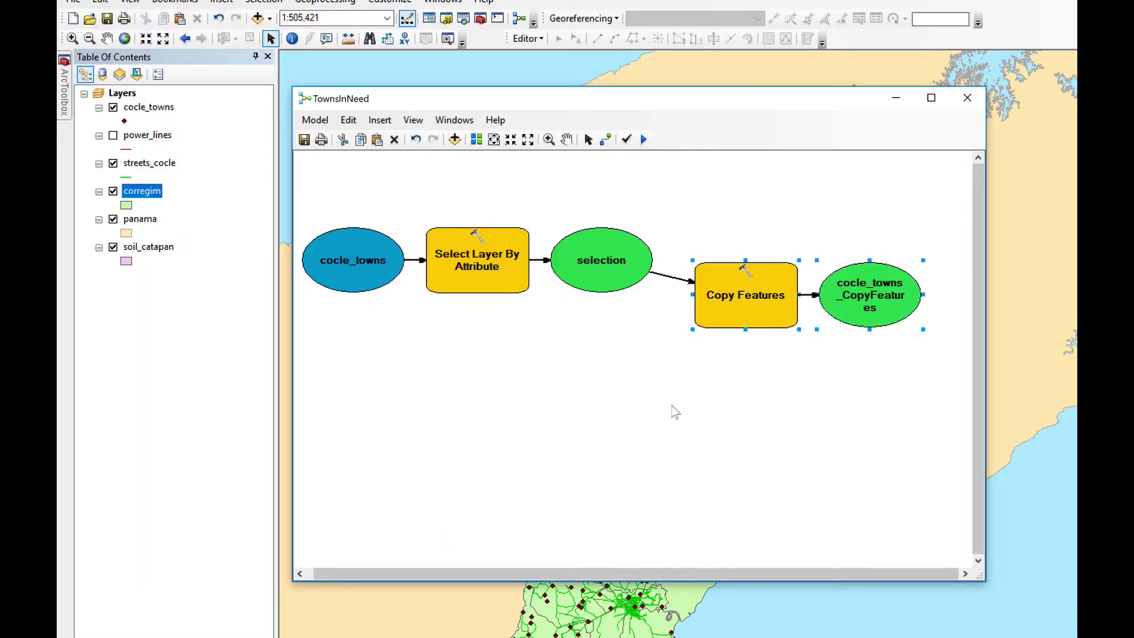
# Rename the Copy Features output element as towns_in_need.
pyautogui.rightClick(882, 293)
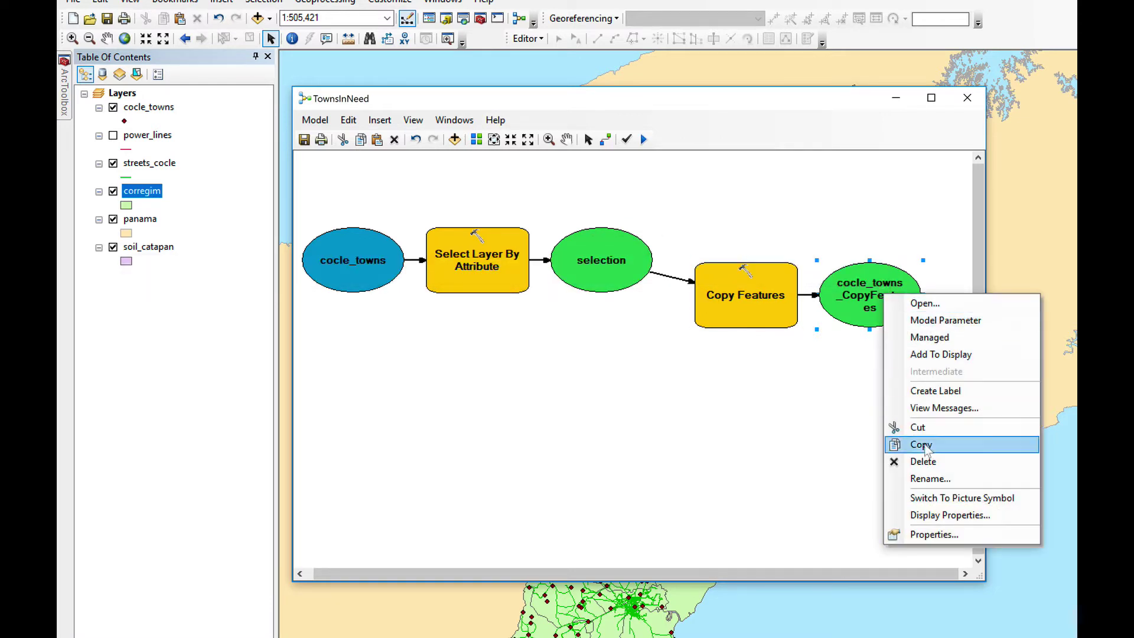
pyautogui.click(941, 479)
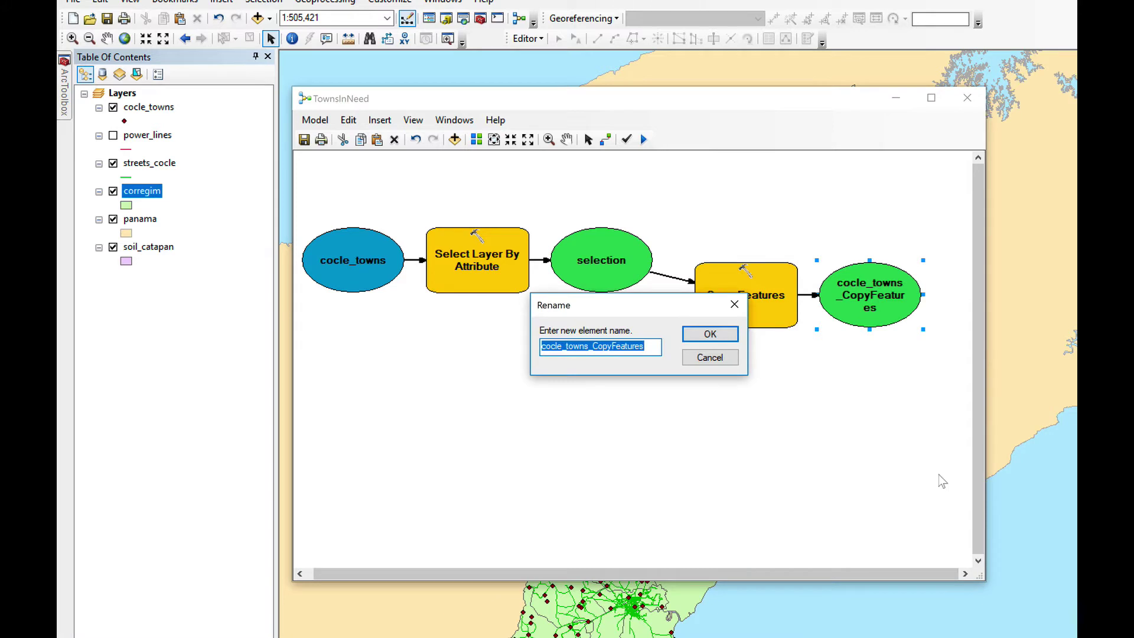
pyautogui.write('ton')
pyautogui.press('BackSpace')
pyautogui.write('wns')
pyautogui.press('BackSpace')
pyautogui.press('BackSpace')
pyautogui.write('ns')
pyautogui.press('BackSpace')
pyautogui.press('BackSpace')
pyautogui.write('ns')
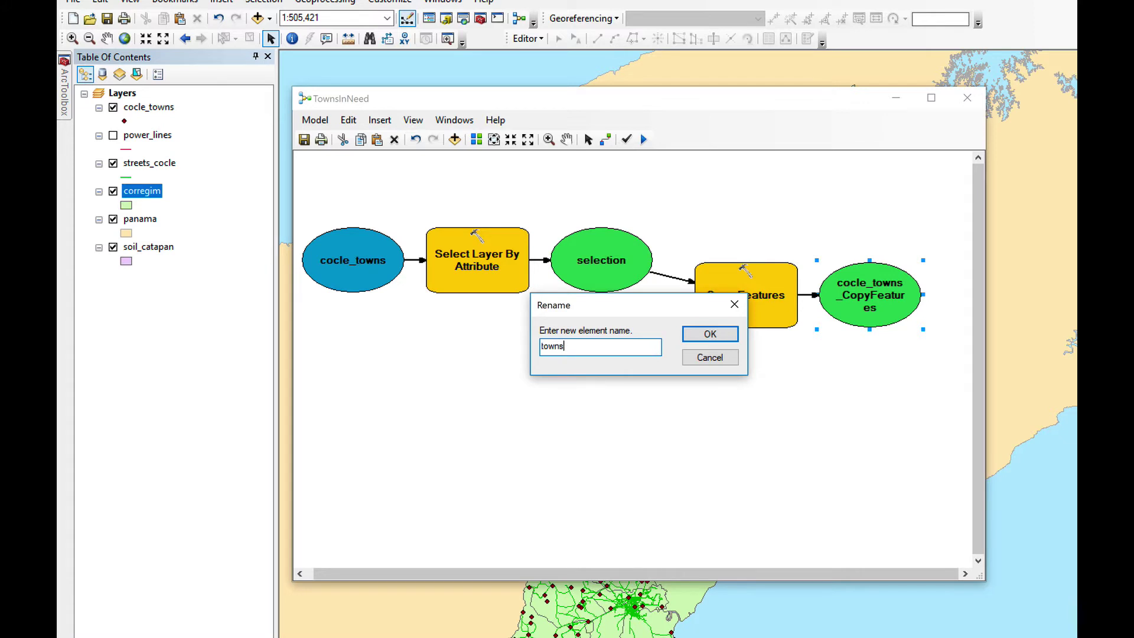
pyautogui.write('_in_need')
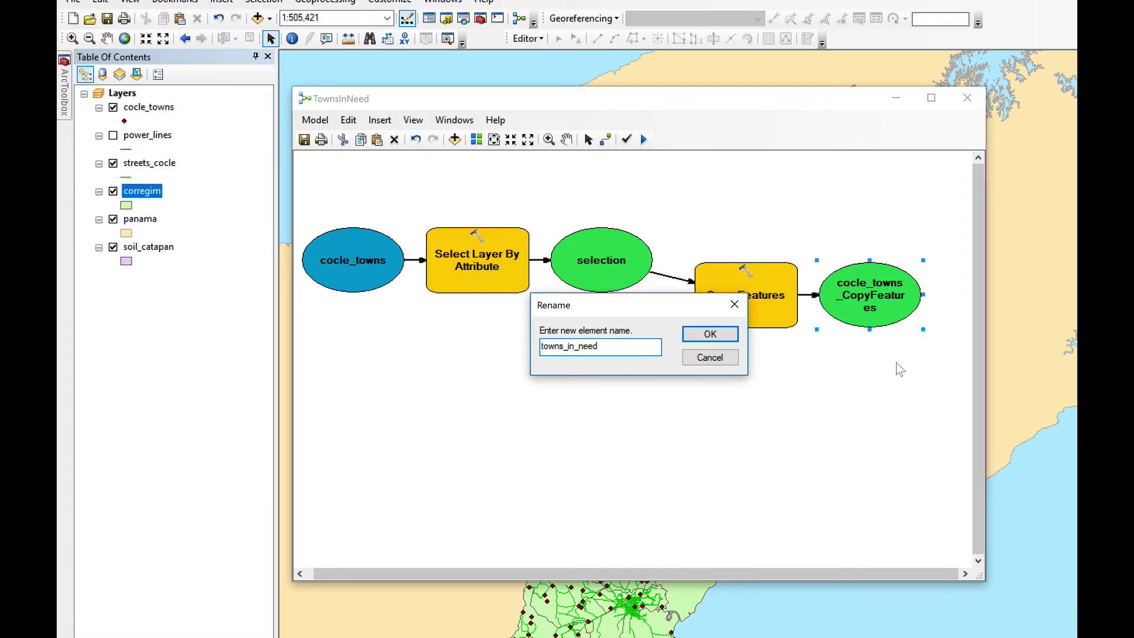
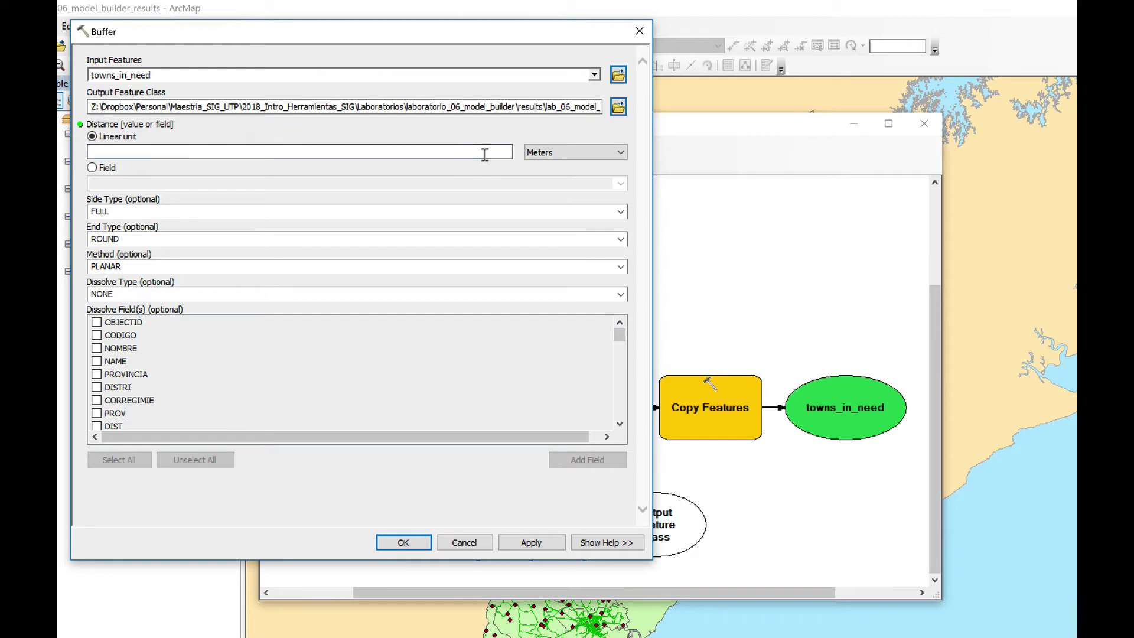
# Set the Buffer tool's linear distance to 2500 meters and its dissolve type to ALL, and apply the settings.
pyautogui.write('2500')
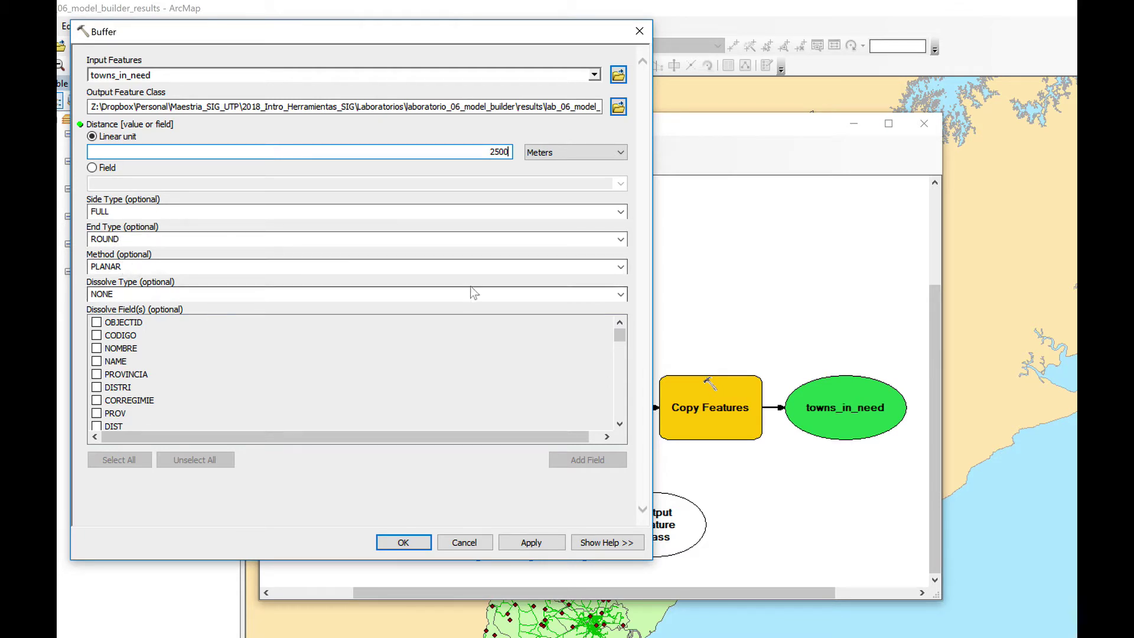
pyautogui.click(621, 294)
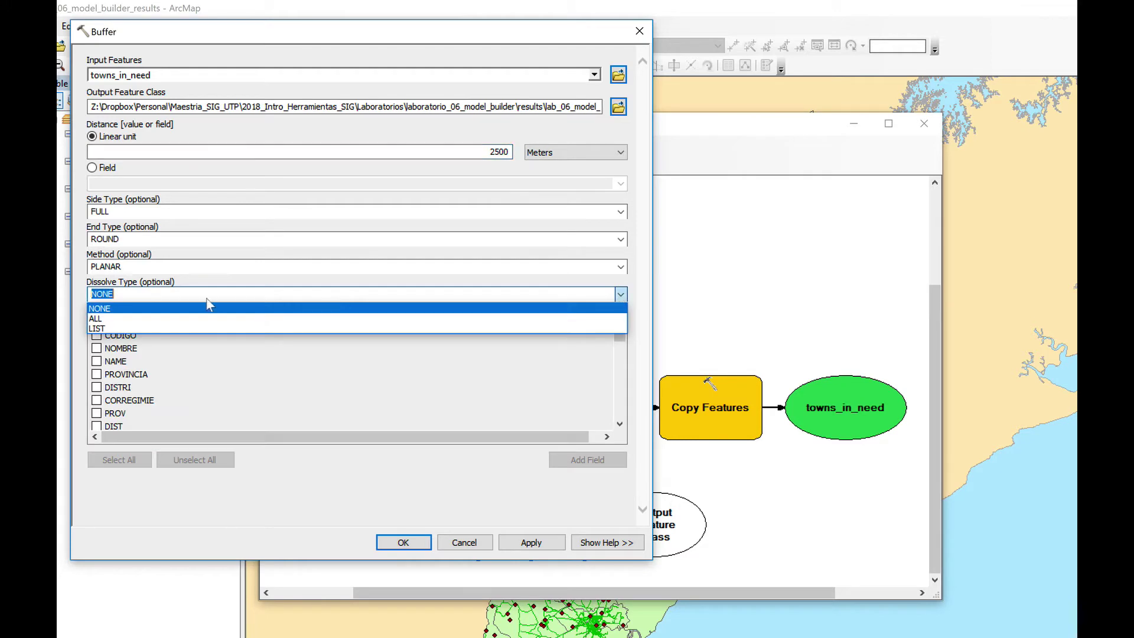
pyautogui.click(198, 323)
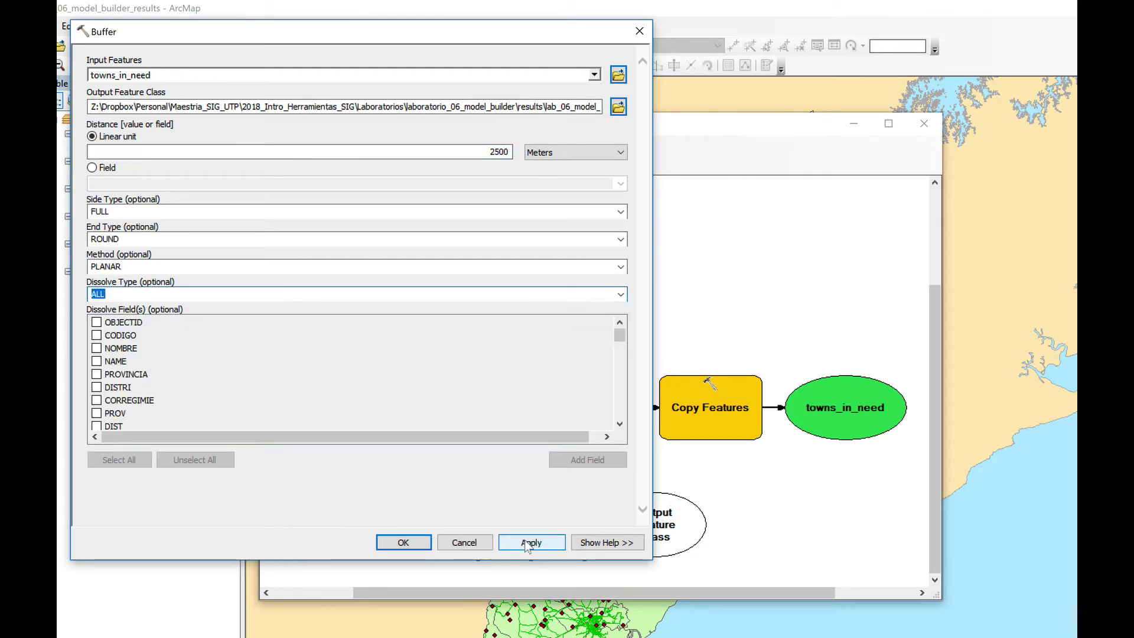
pyautogui.click(527, 543)
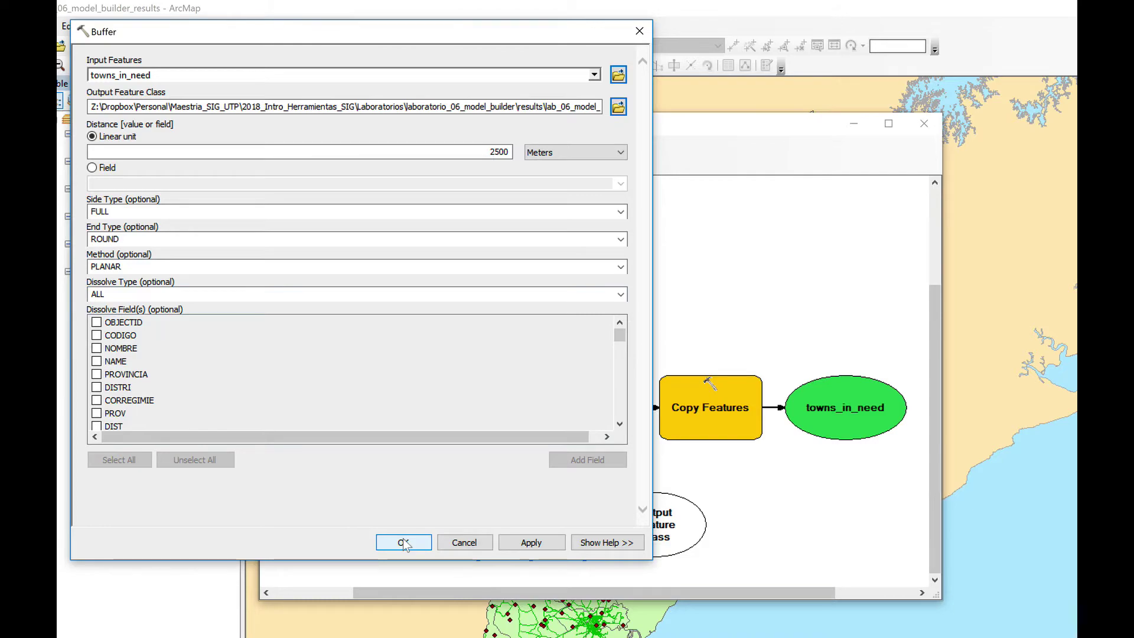
pyautogui.click(404, 542)
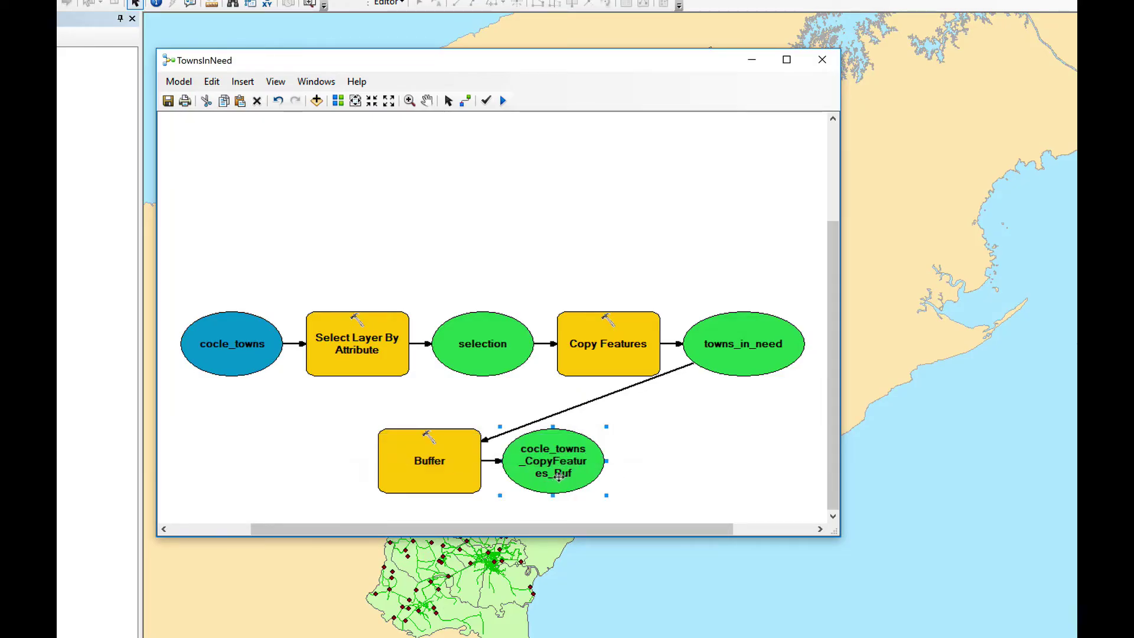
# Rename the Buffer output element as towns_in_need_buffer.
pyautogui.rightClick(561, 476)
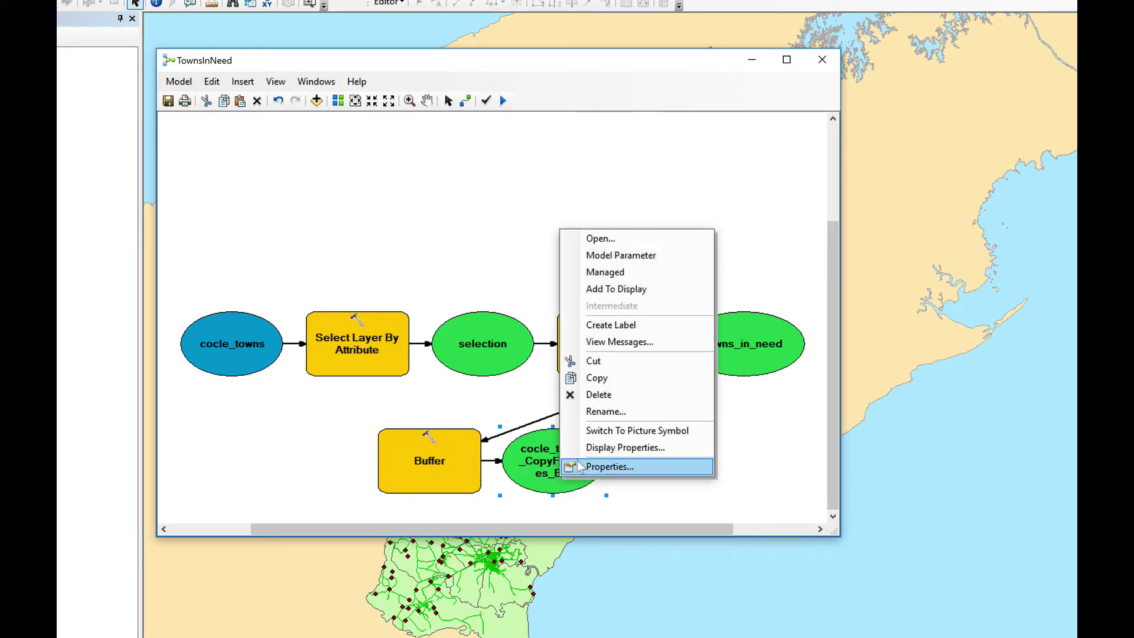
pyautogui.click(599, 412)
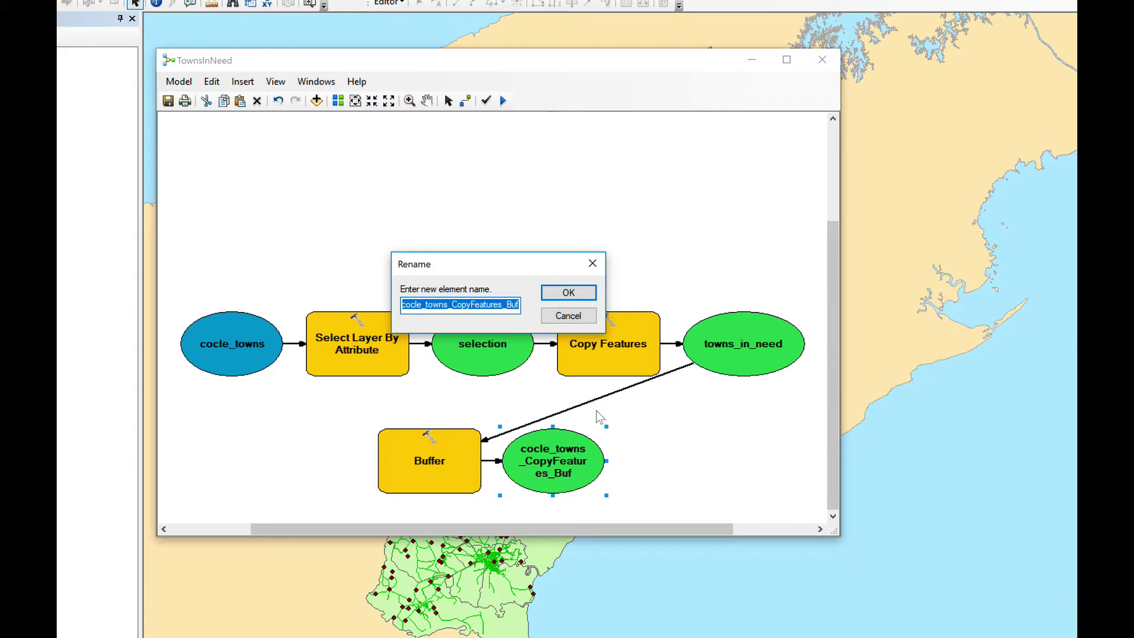
pyautogui.write('towns_in_')
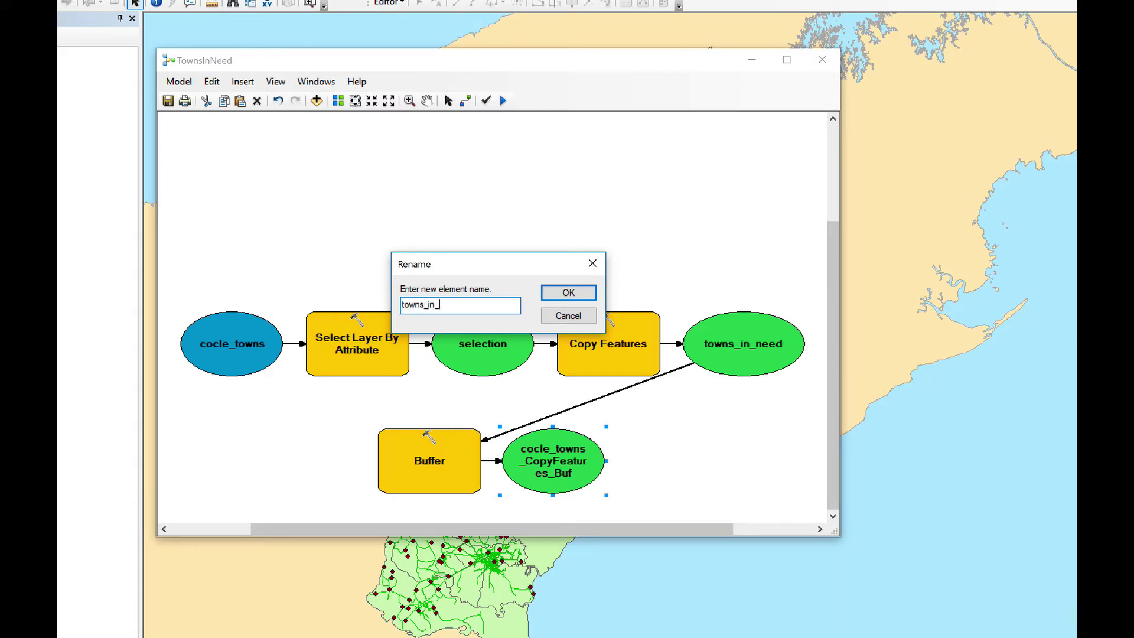
pyautogui.write('need_buffer')
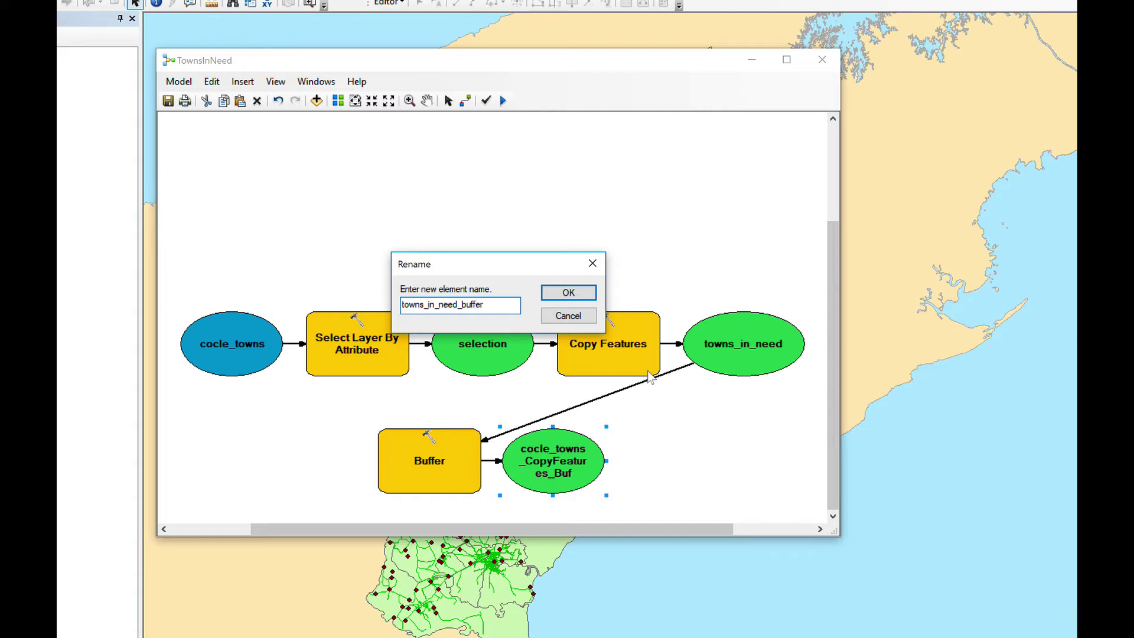
pyautogui.click(556, 293)
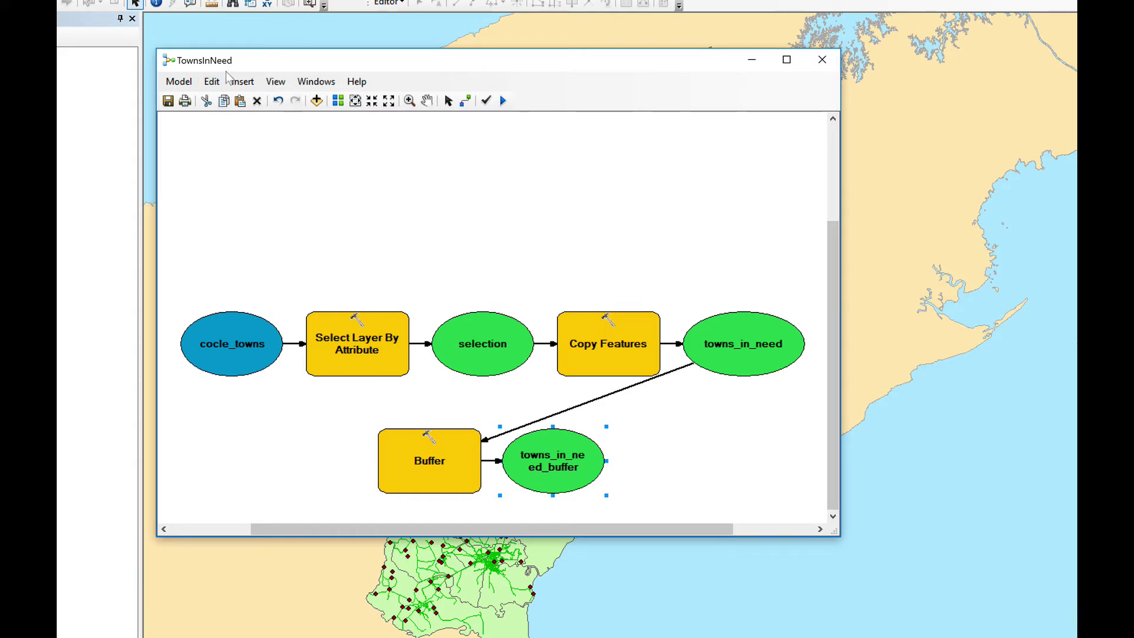
# Create a model variable from the Buffer tool's Distance [value or field] parameter and check the value it holds.
pyautogui.moveTo(402, 455)
pyautogui.click(455, 465)
pyautogui.rightClick(438, 447)
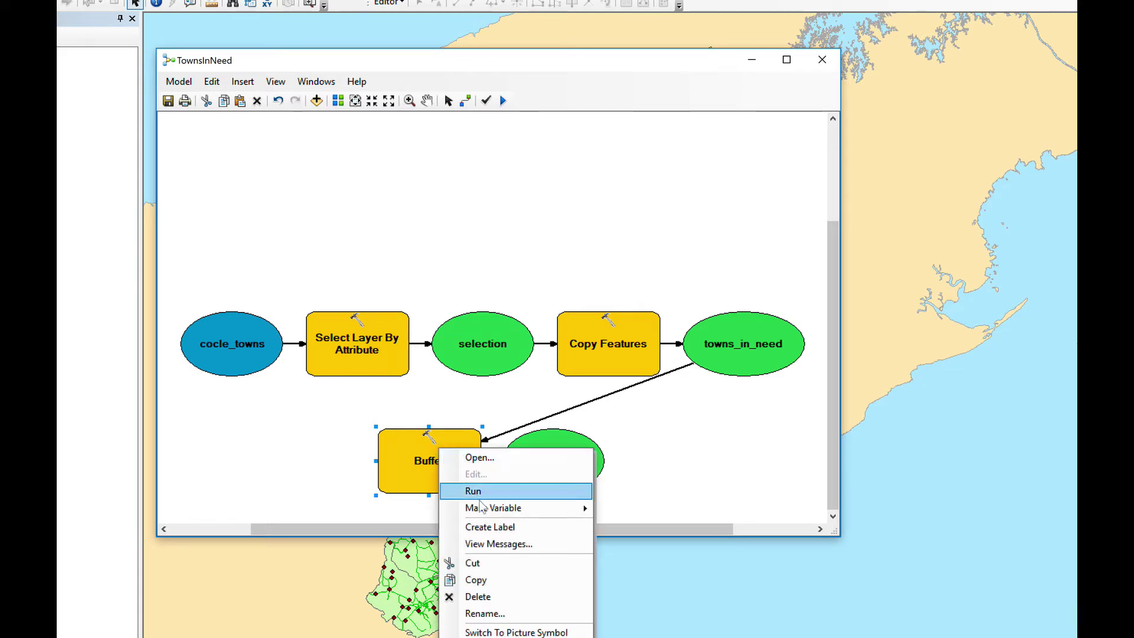
pyautogui.moveTo(484, 509)
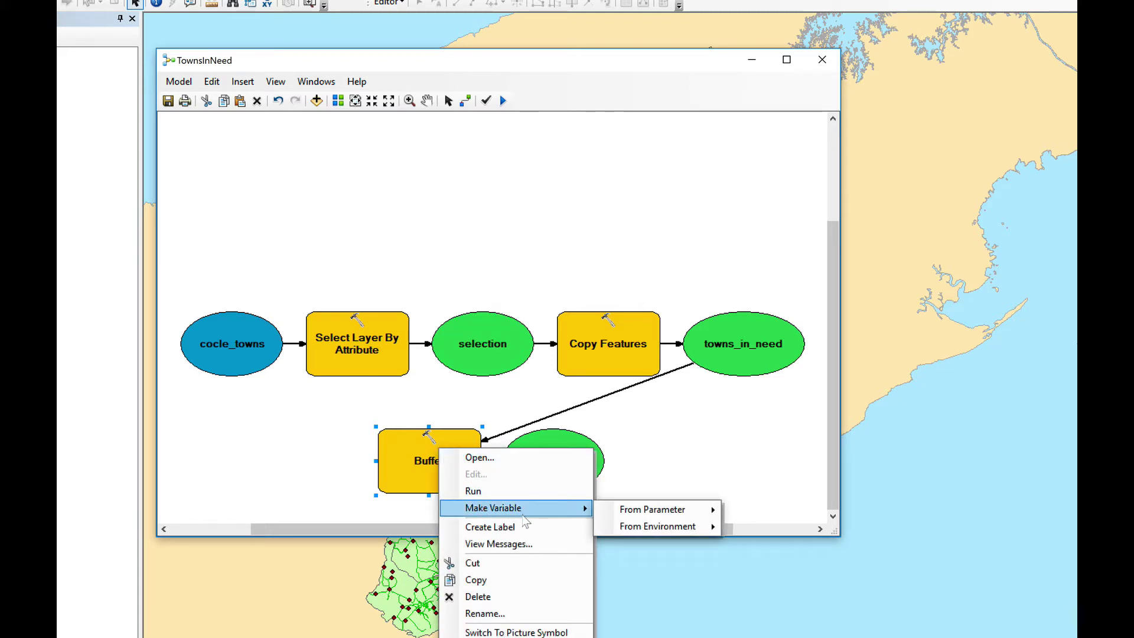
pyautogui.moveTo(651, 513)
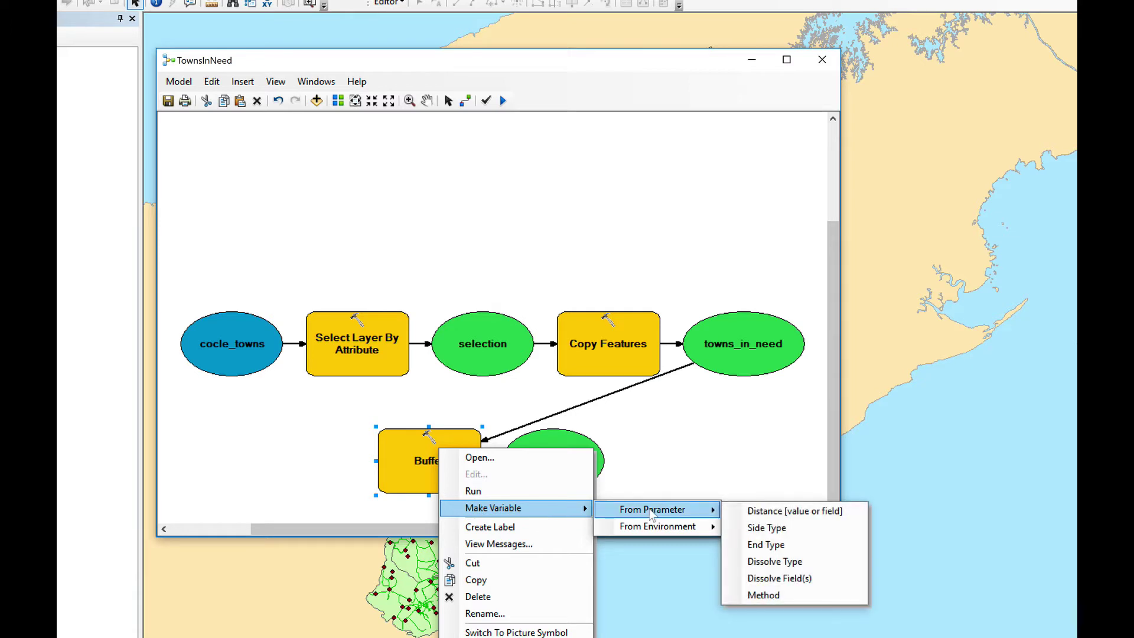
pyautogui.click(761, 512)
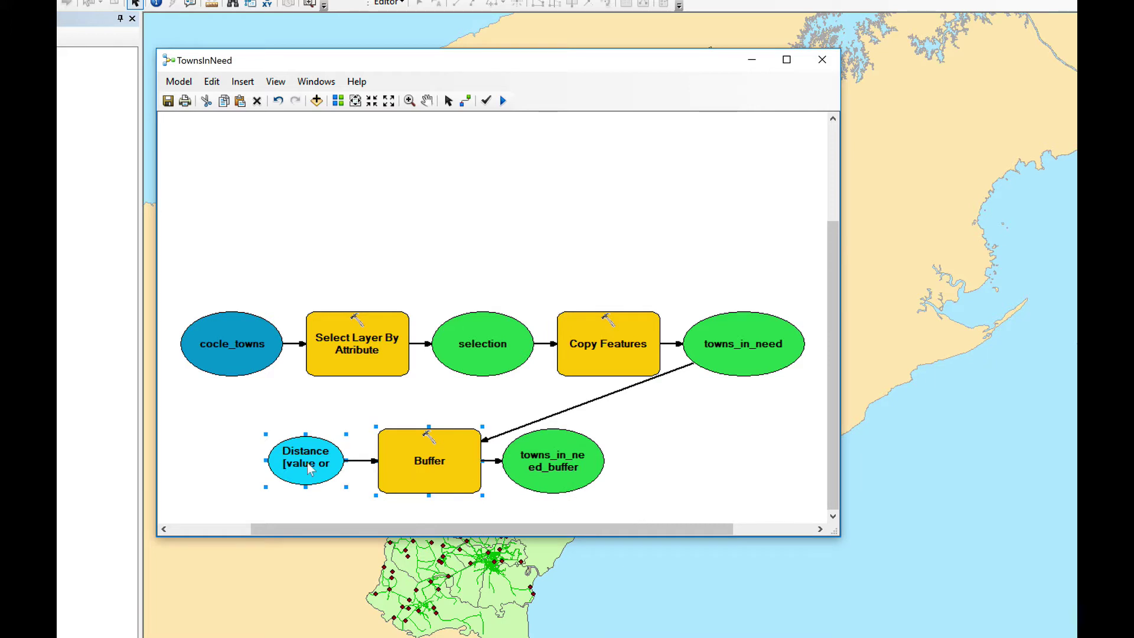
pyautogui.moveTo(295, 465)
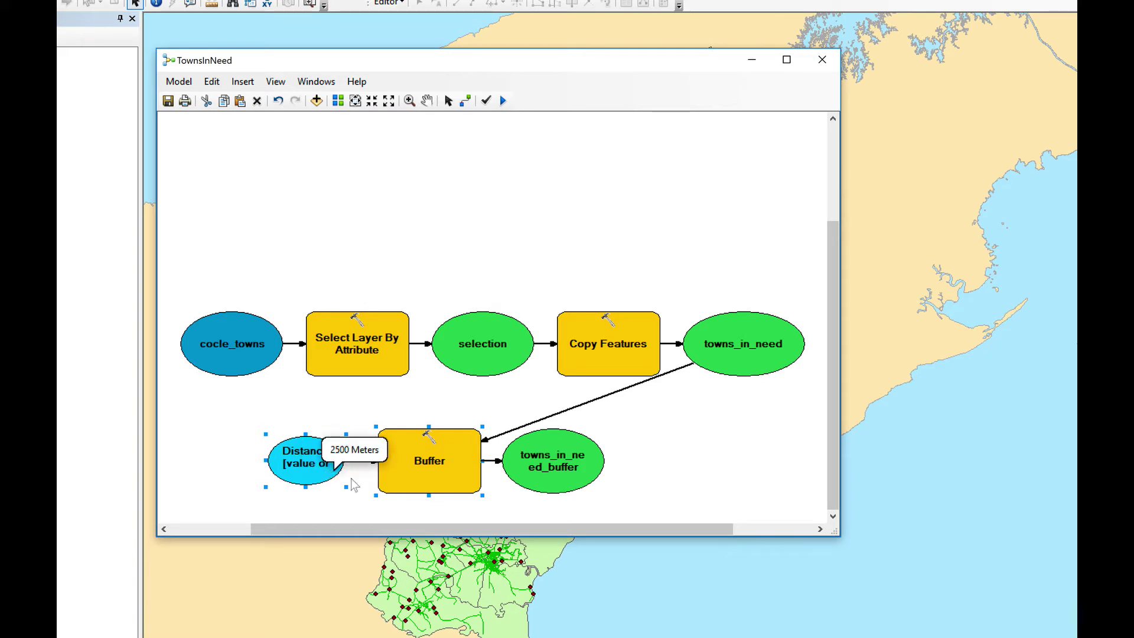
pyautogui.moveTo(399, 483)
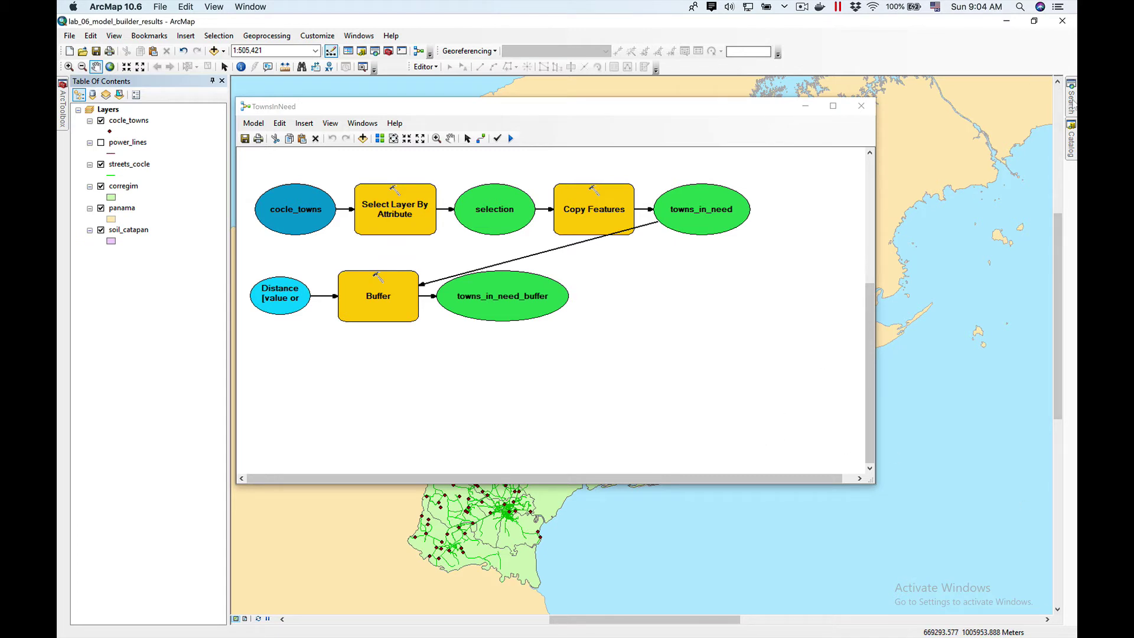
# Add the Multipart To Singlepart tool beside towns_in_need_buffer in the model and set towns_in_need_buffer as its input features.
pyautogui.click(1072, 103)
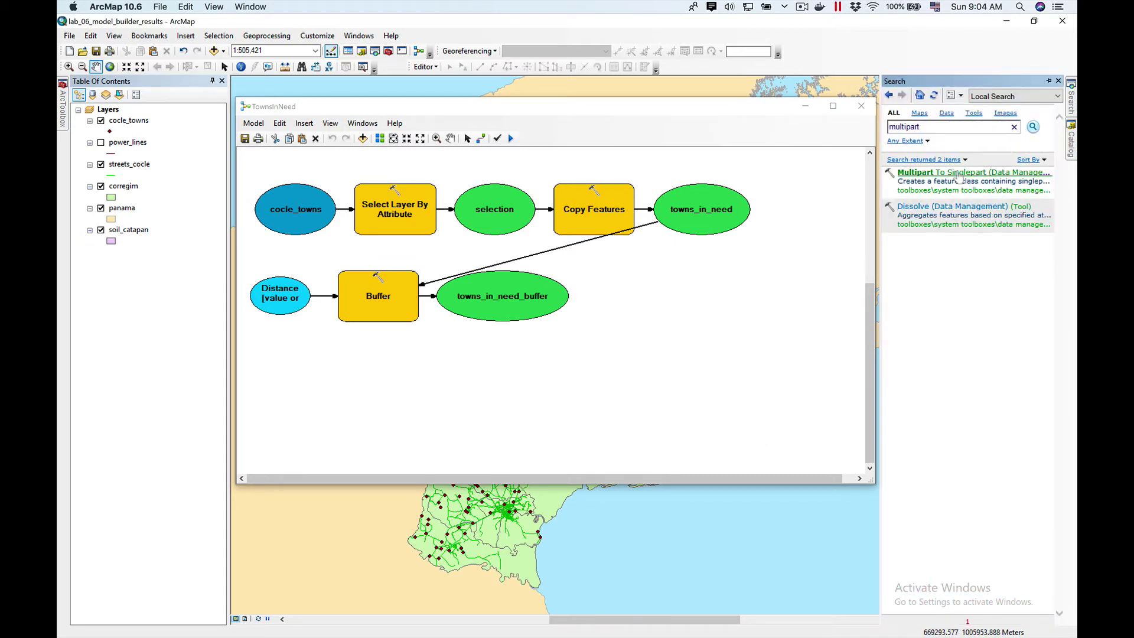
pyautogui.moveTo(958, 176); pyautogui.dragTo(654, 300)
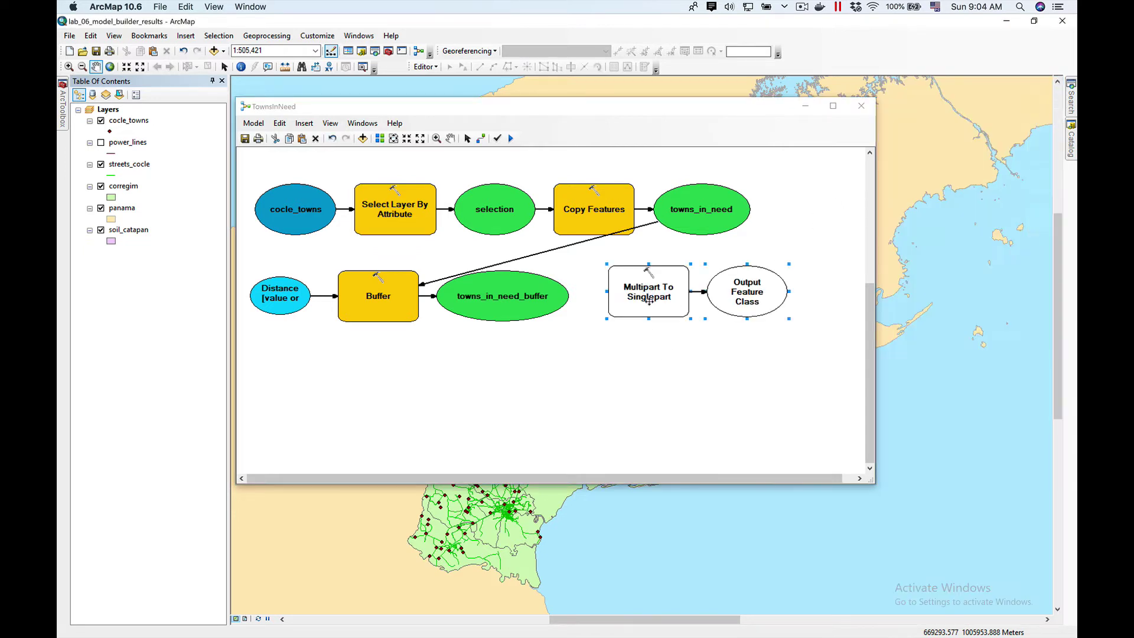
pyautogui.doubleClick(649, 299)
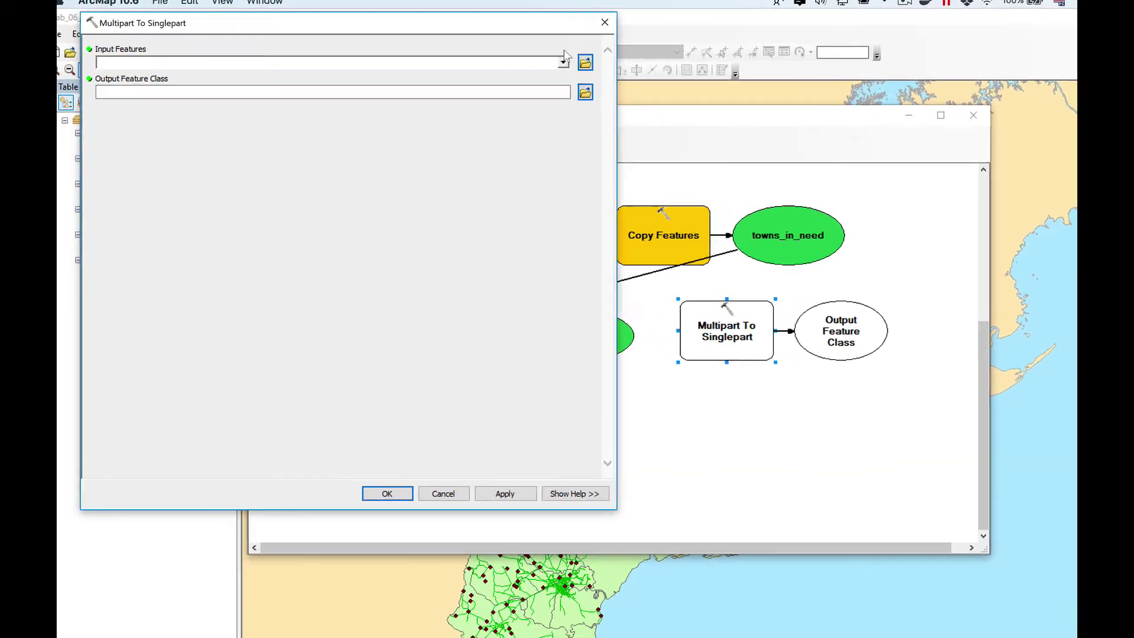
pyautogui.click(507, 60)
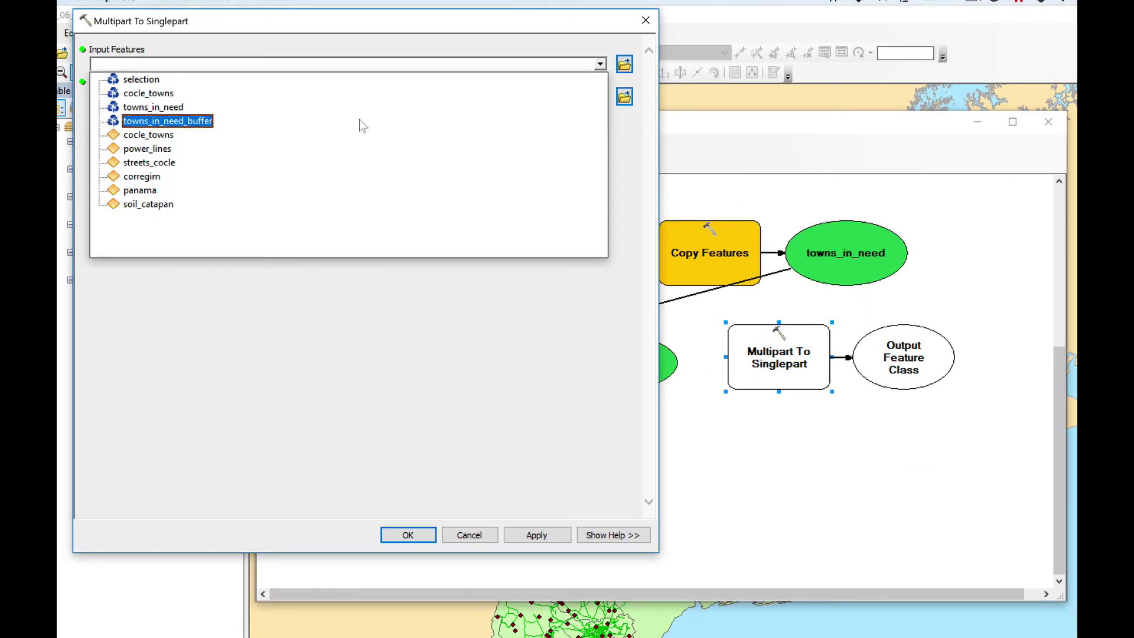
pyautogui.click(202, 121)
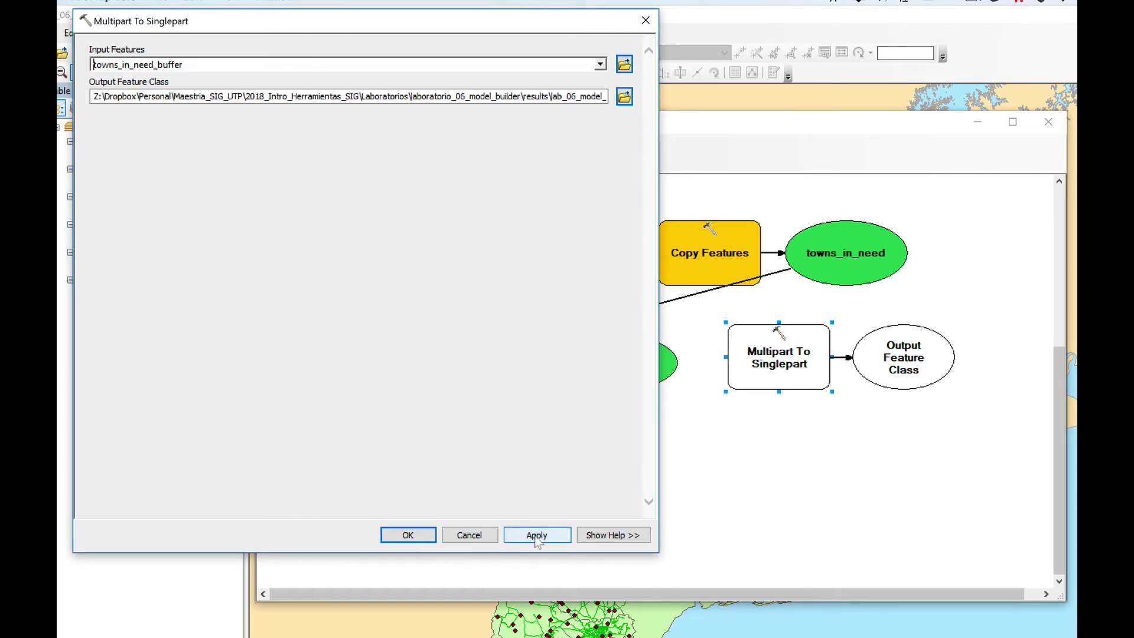
pyautogui.click(408, 534)
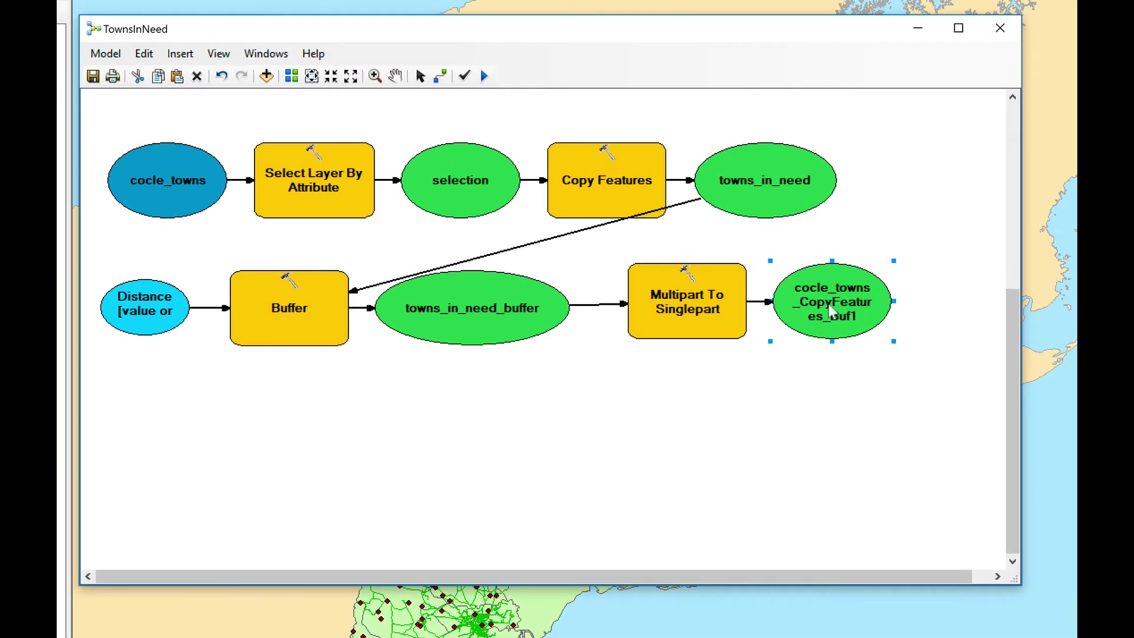
# Rename the Multipart To Singlepart output element as buffer_single_part.
pyautogui.rightClick(900, 359)
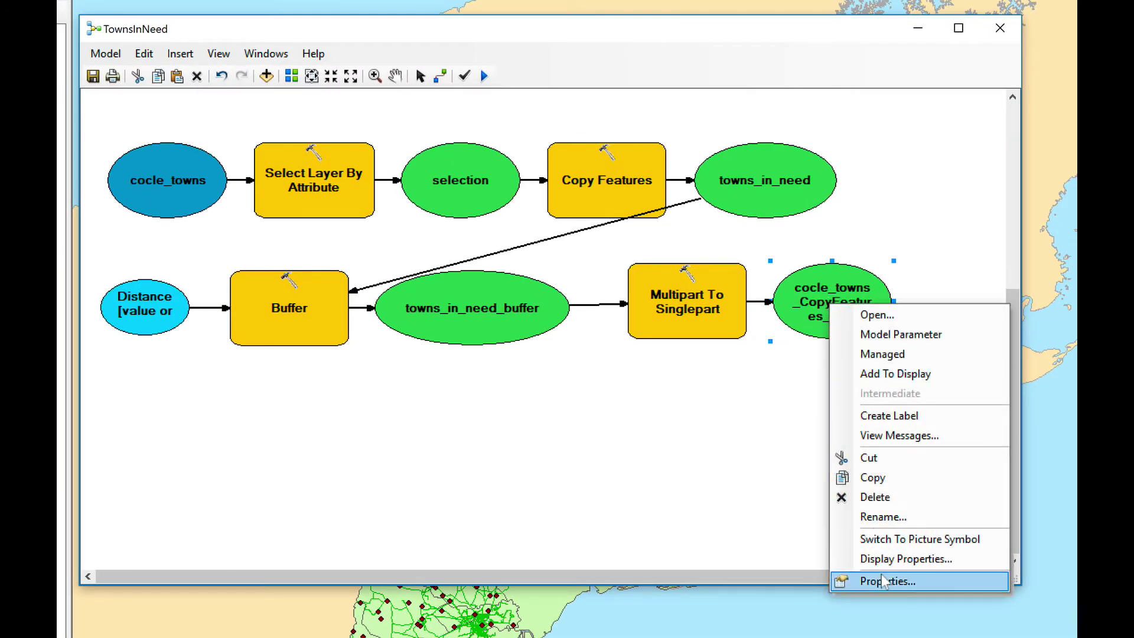
pyautogui.click(883, 517)
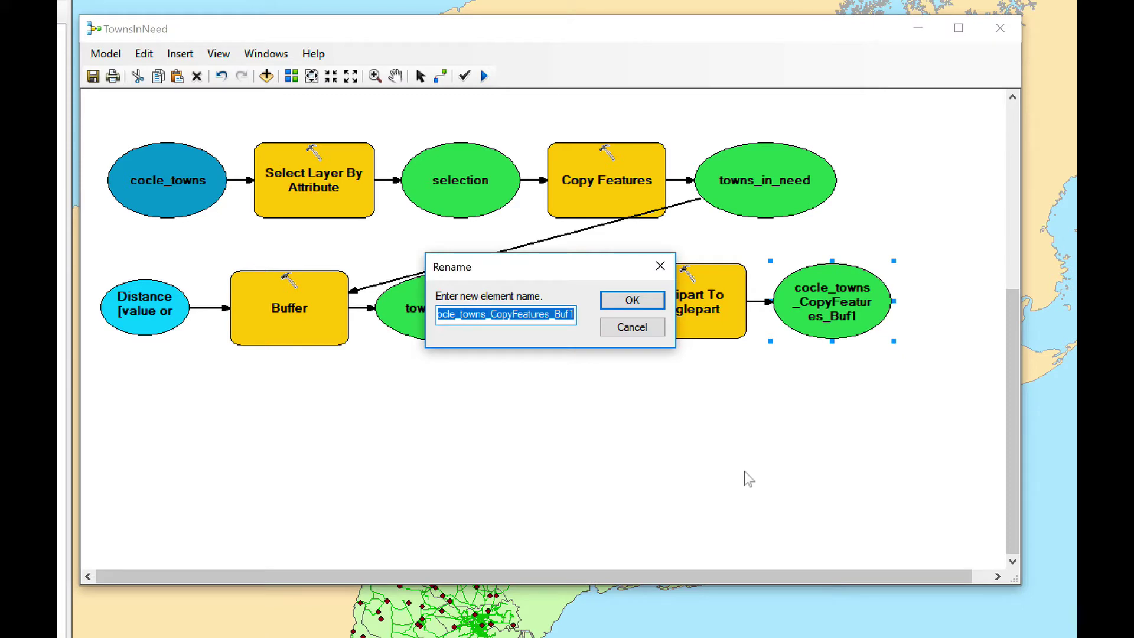
pyautogui.write('b')
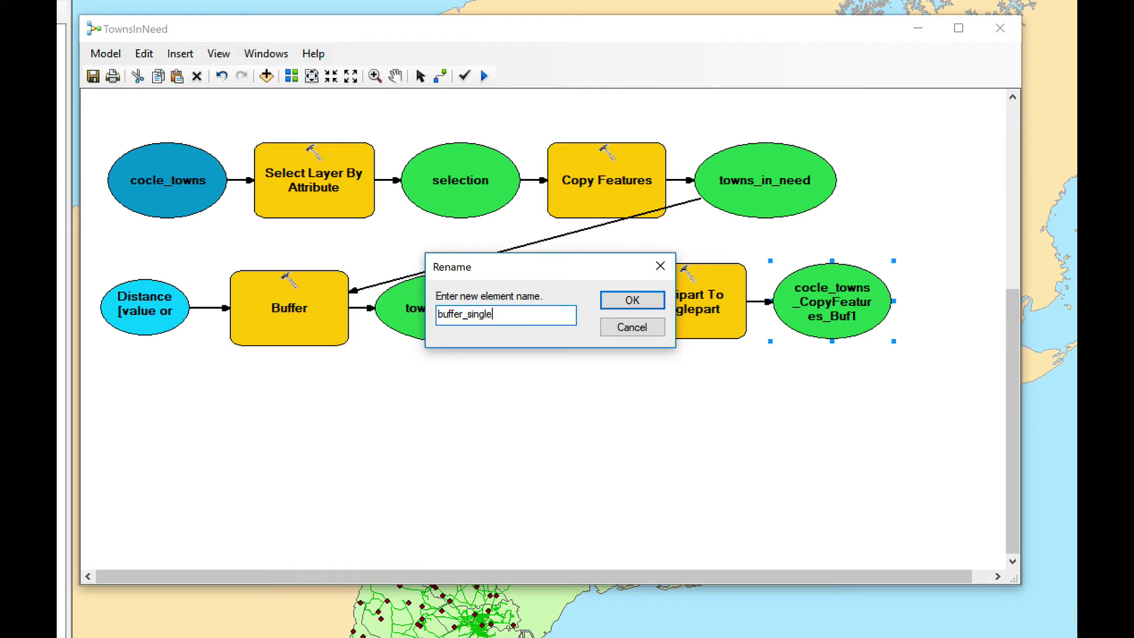
pyautogui.write('uffer_single_part')
pyautogui.click(627, 299)
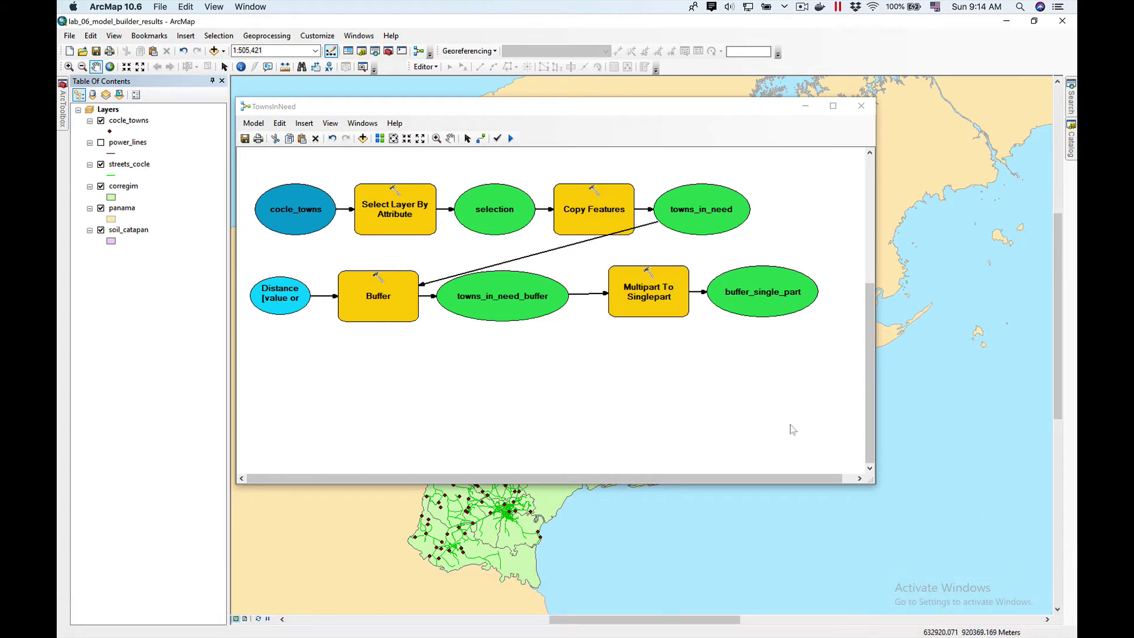
# Add the Spatial Join (Analysis) tool to the model below the Buffer row and open its parameters.
pyautogui.click(1071, 97)
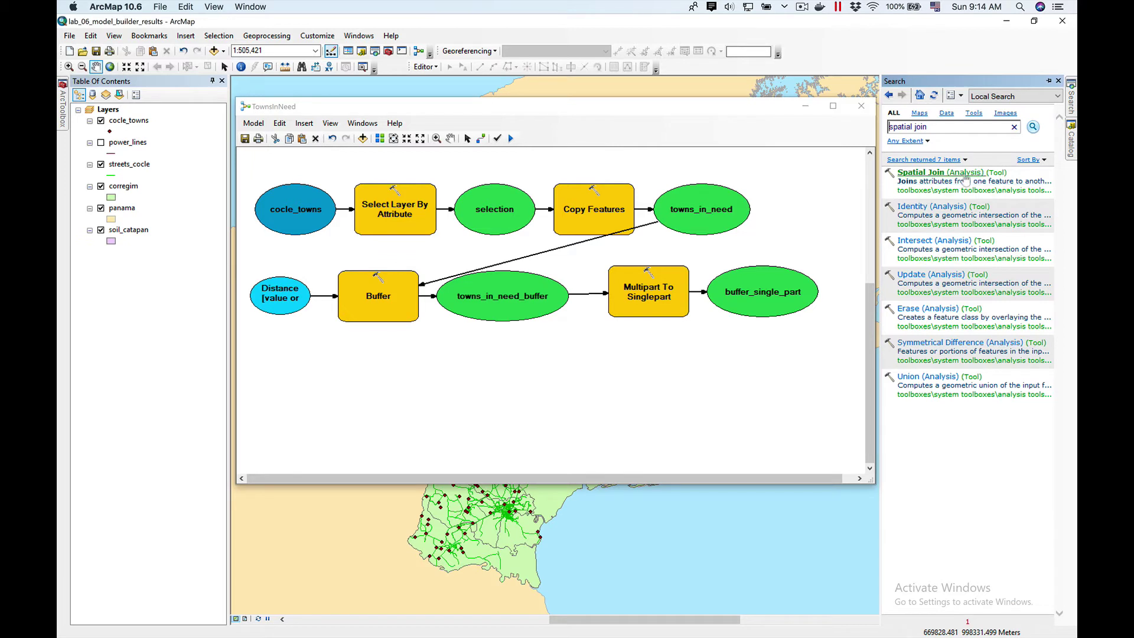
pyautogui.moveTo(965, 178); pyautogui.dragTo(368, 390)
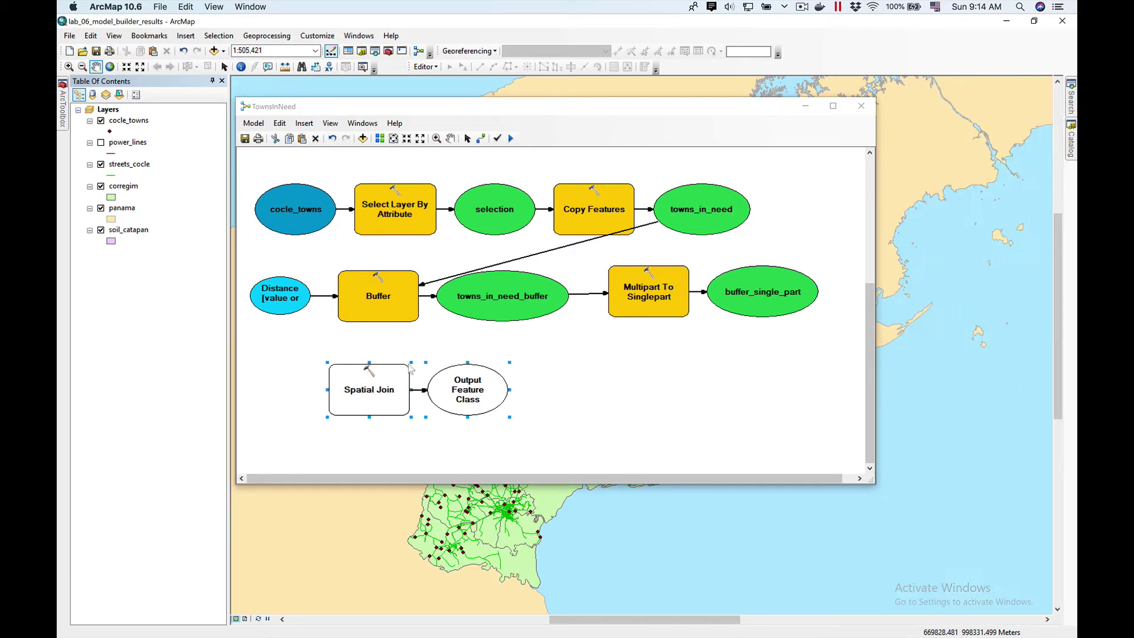
pyautogui.click(374, 385)
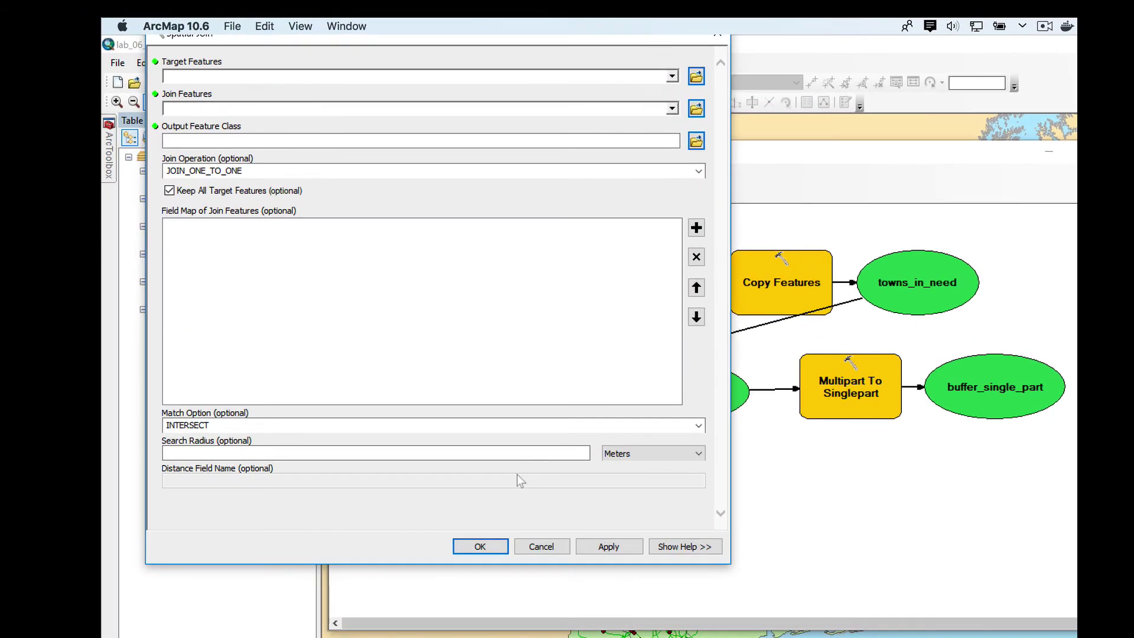
# Configure Spatial Join with target features buffer_single_part, join features towns_in_need and join operation JOIN_ONE_TO_MANY.
pyautogui.click(672, 77)
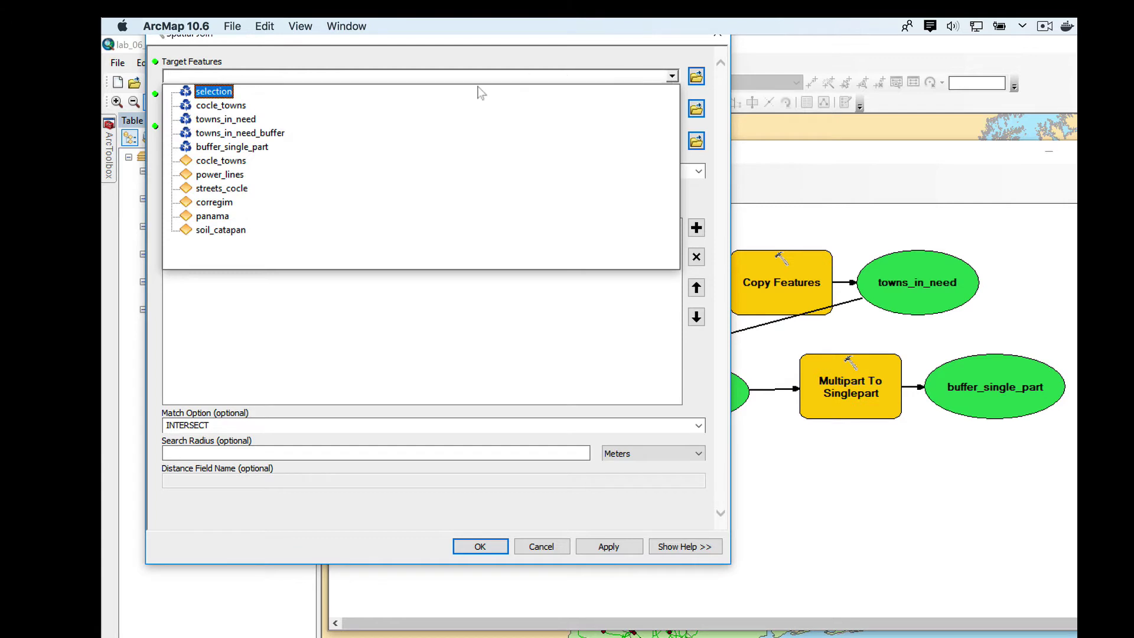
pyautogui.click(262, 148)
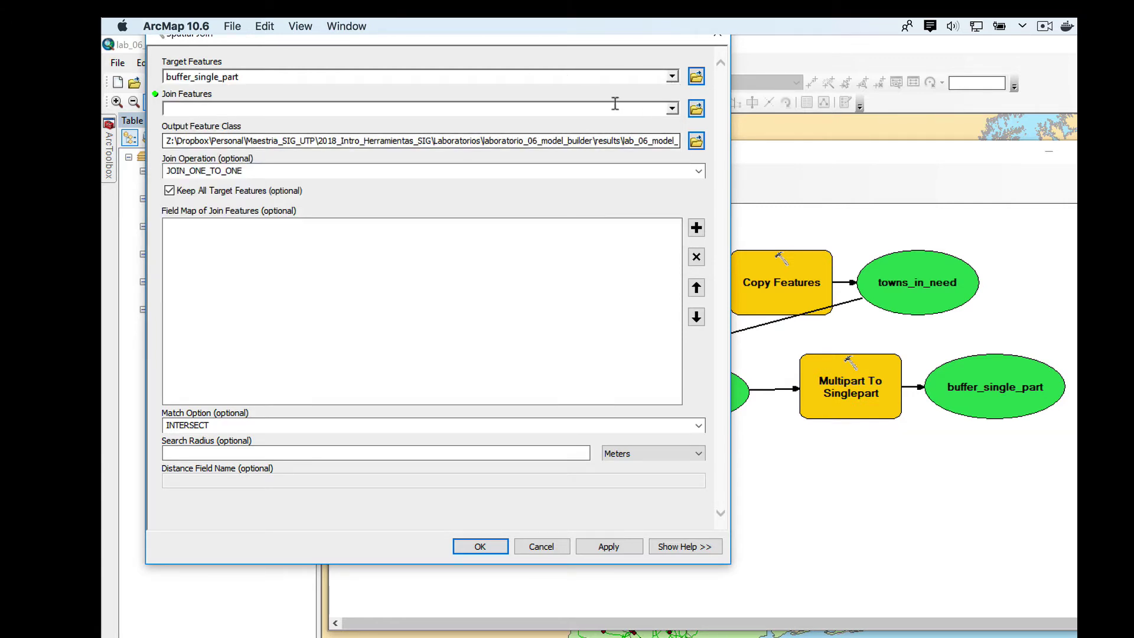
pyautogui.click(673, 110)
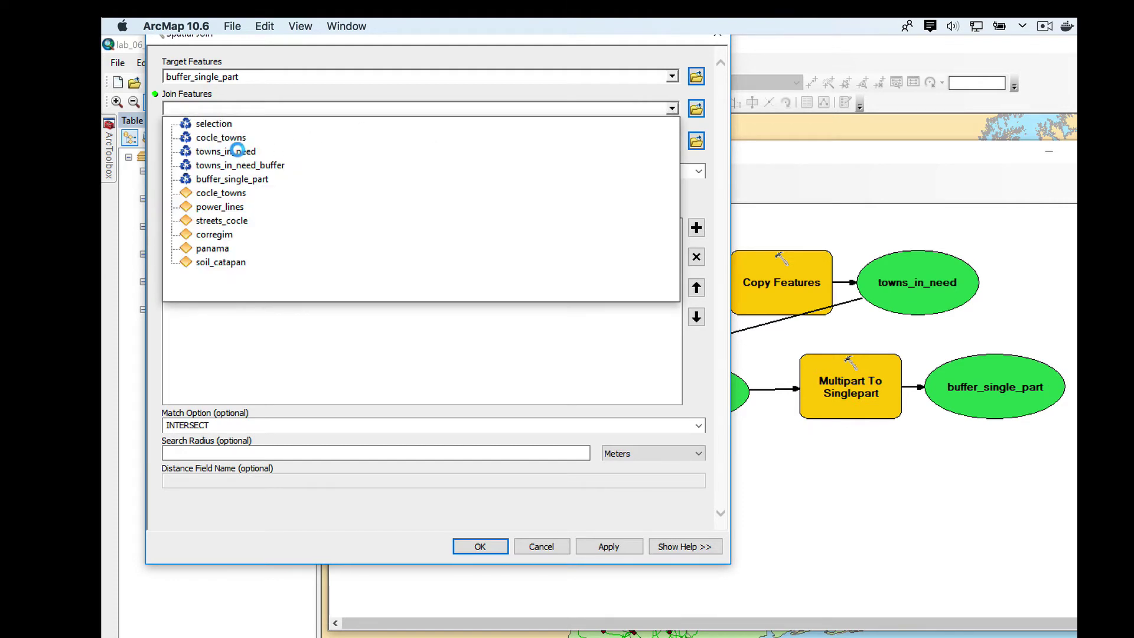
pyautogui.click(239, 152)
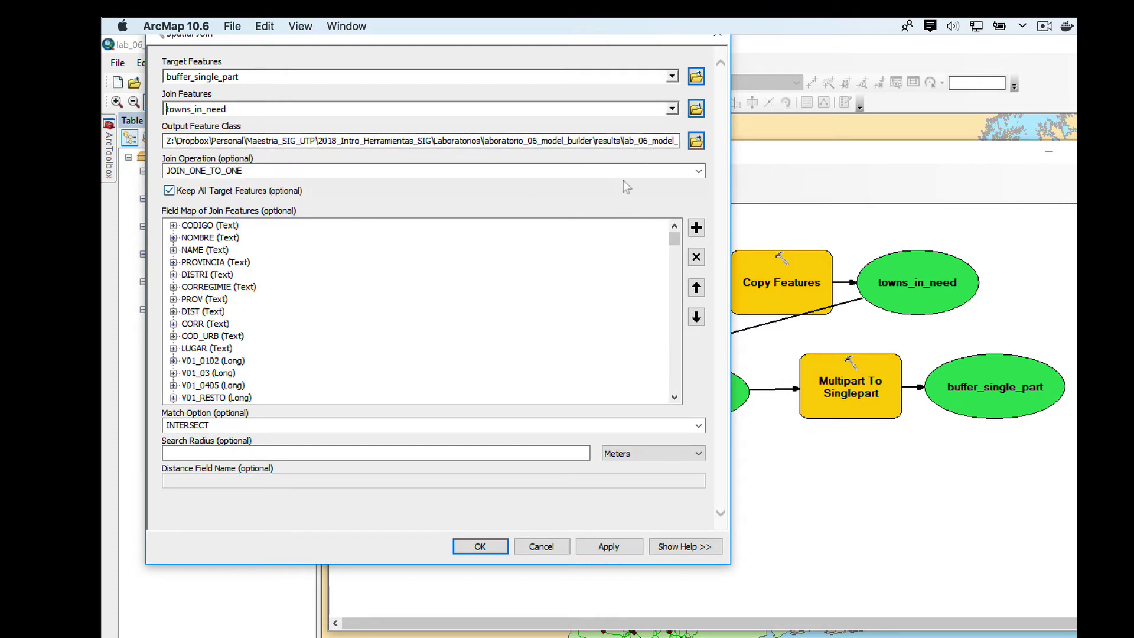
pyautogui.click(699, 172)
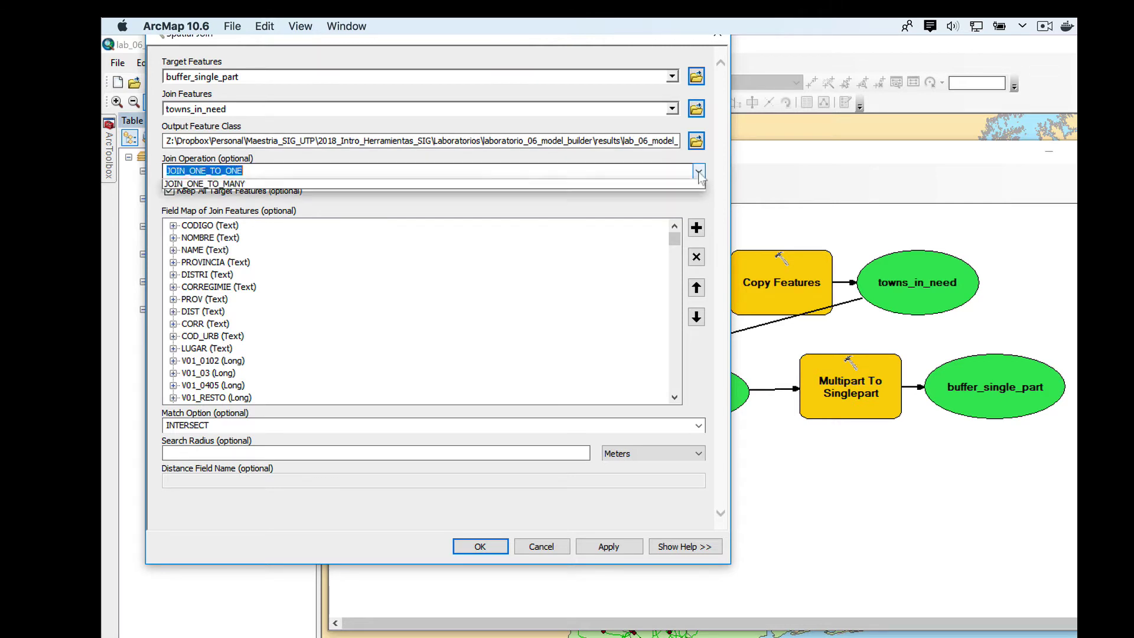
pyautogui.click(246, 195)
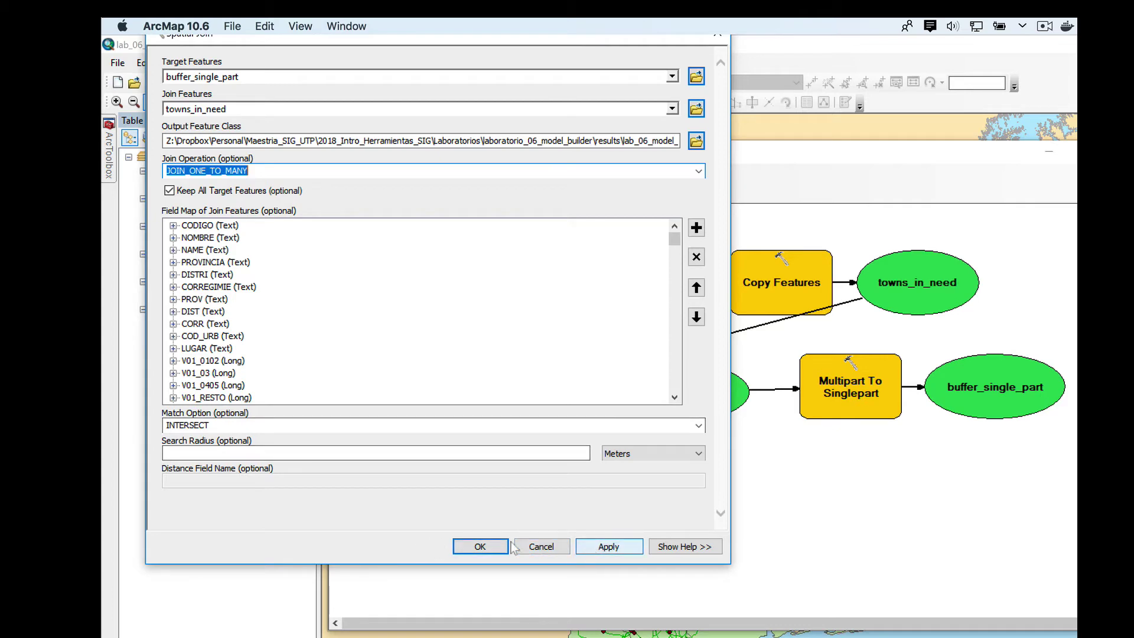
pyautogui.click(474, 545)
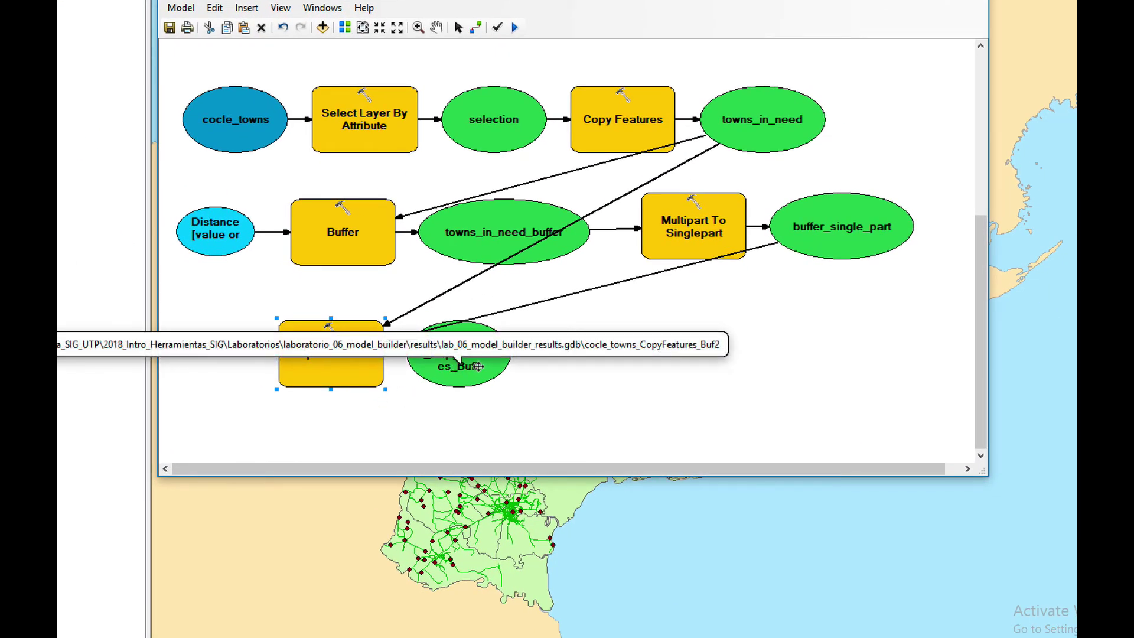
# Rename the Spatial Join output element as buffer_spatial_join and widen its oval to fit the name on one line.
pyautogui.rightClick(478, 366)
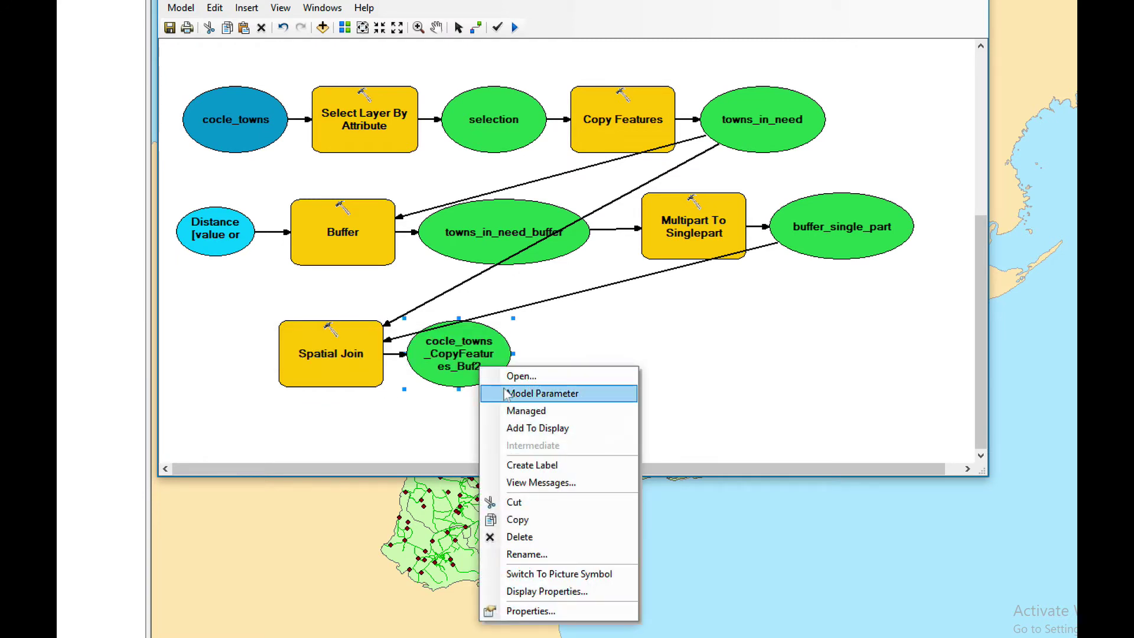
pyautogui.click(542, 559)
pyautogui.write('bu')
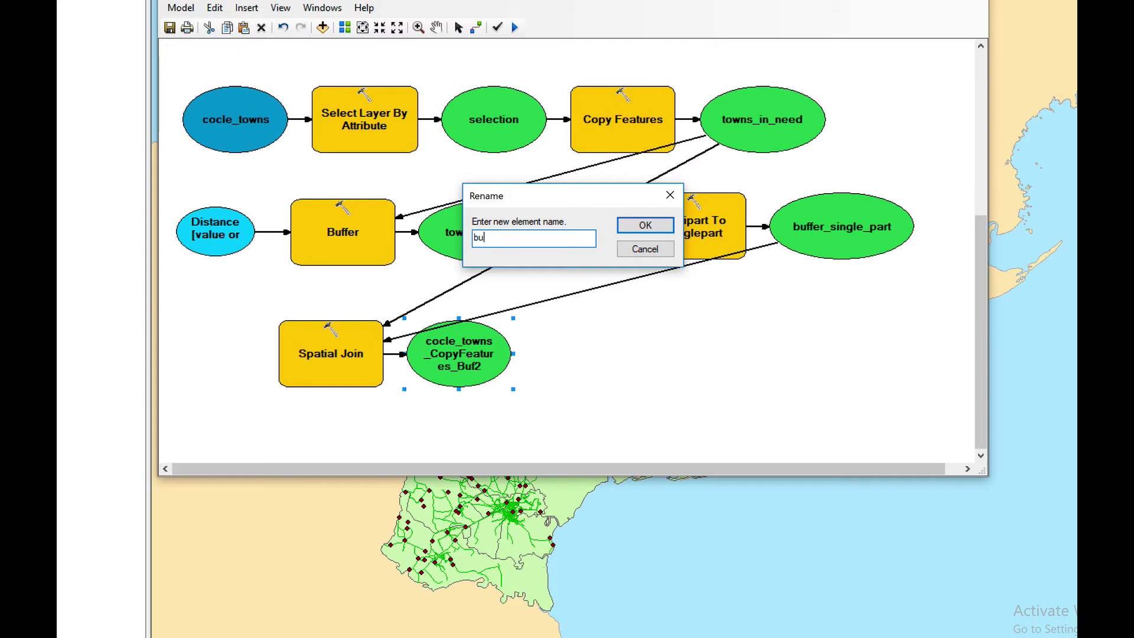
pyautogui.write('ffer_spatial')
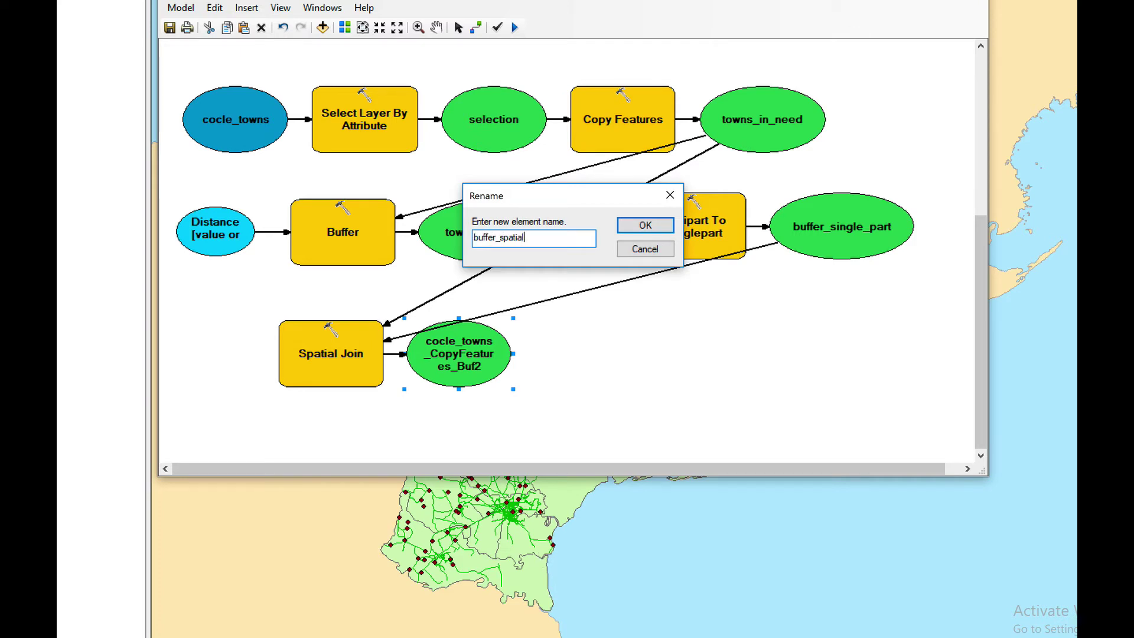
pyautogui.write('_join')
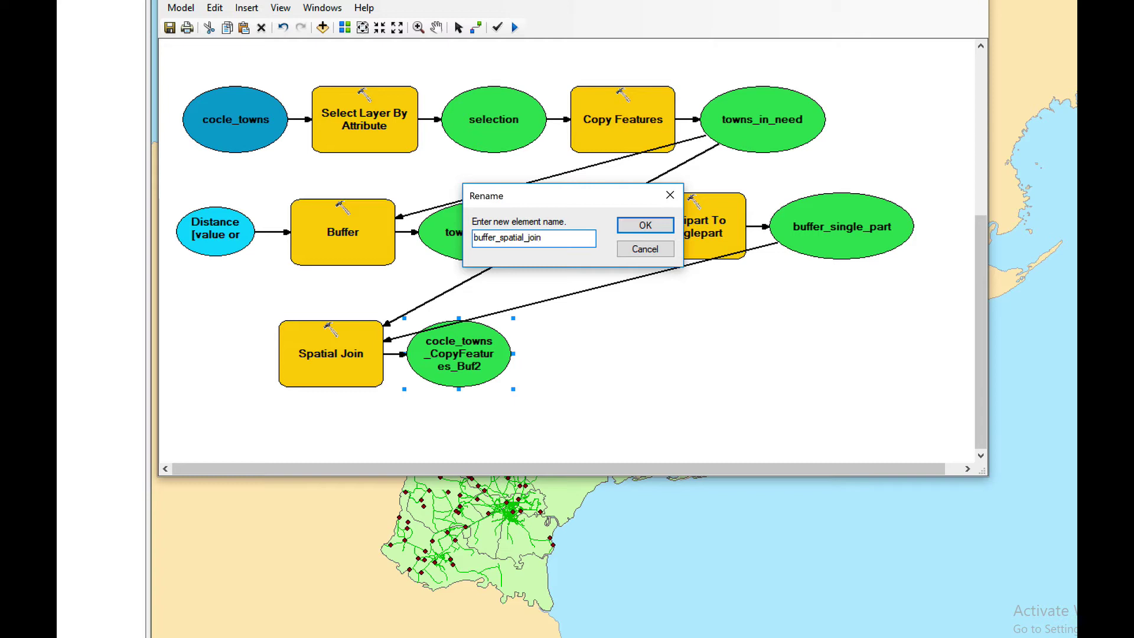
pyautogui.click(635, 229)
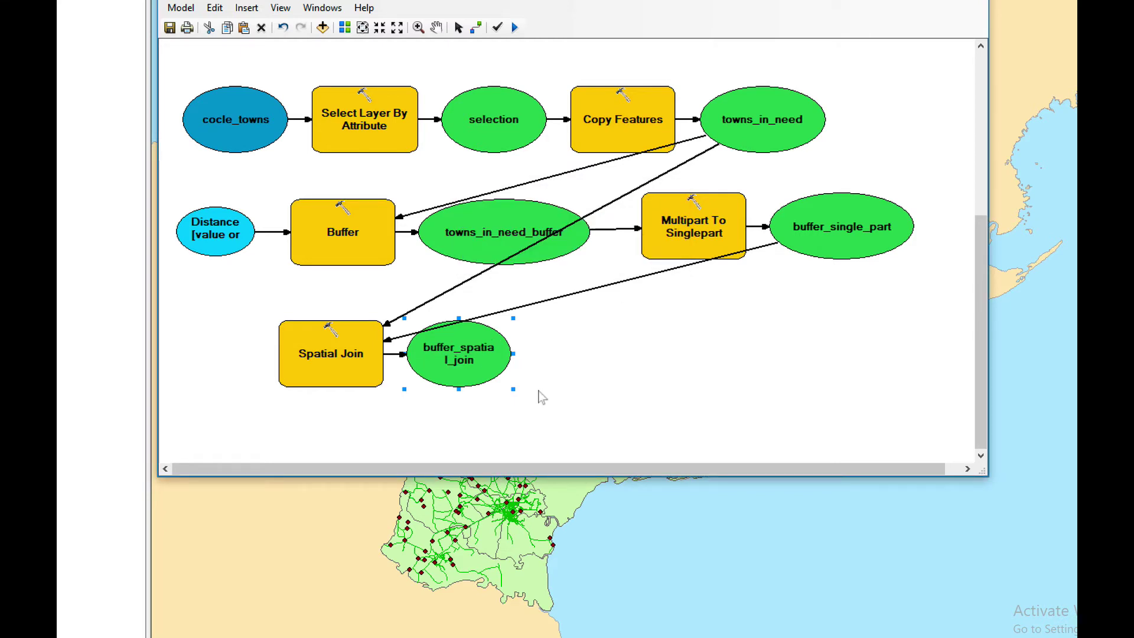
pyautogui.moveTo(513, 353); pyautogui.dragTo(539, 353)
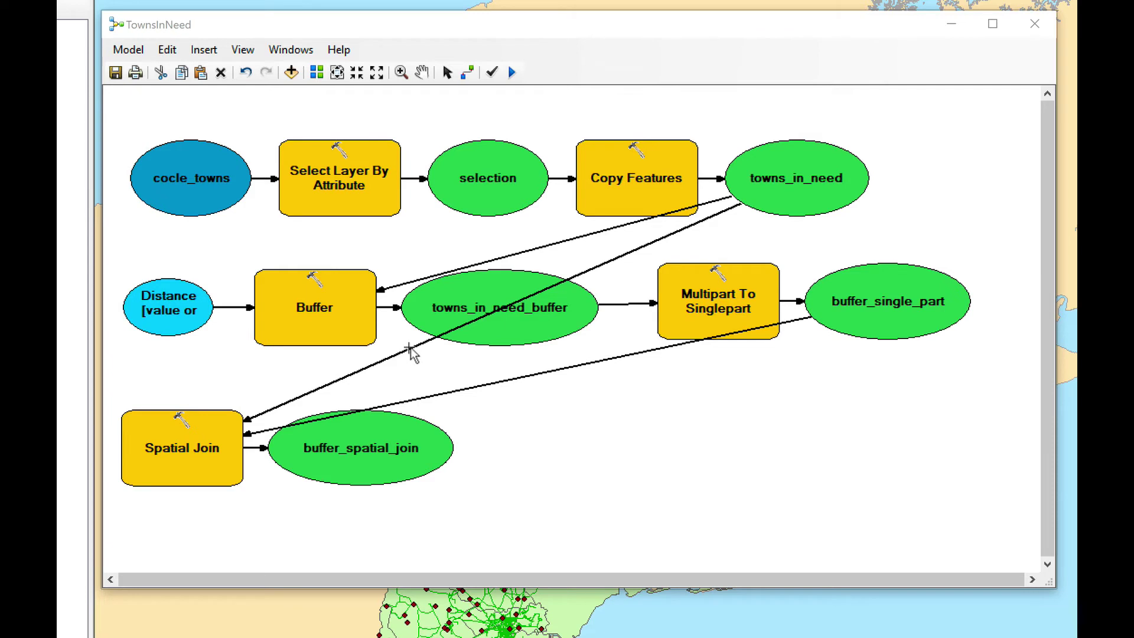
# Reroute the connector from towns_in_need to Spatial Join above the first row and around the outer side of the cocle_towns and Distance elements.
pyautogui.click(386, 323)
pyautogui.moveTo(352, 272); pyautogui.dragTo(119, 126)
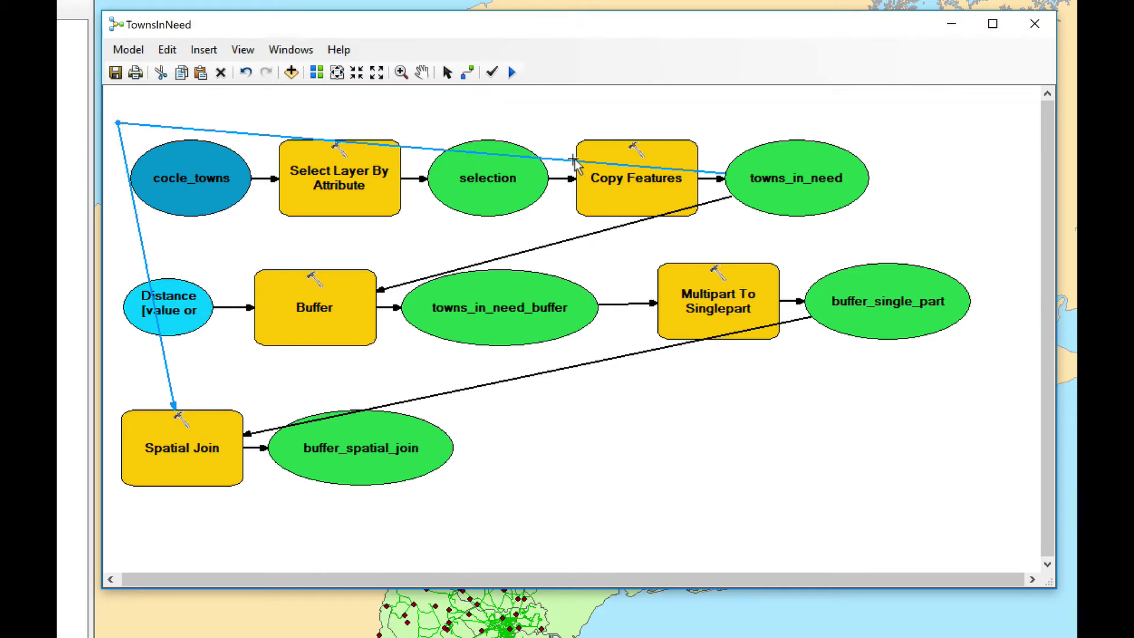
pyautogui.moveTo(576, 163); pyautogui.dragTo(729, 110)
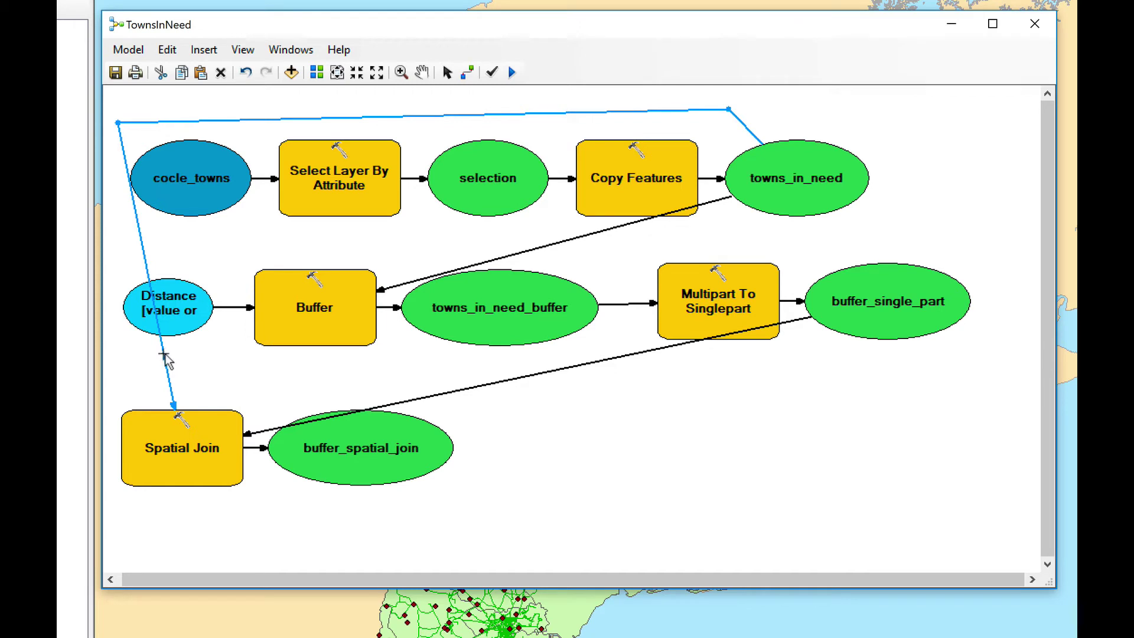
pyautogui.moveTo(166, 357); pyautogui.dragTo(112, 355)
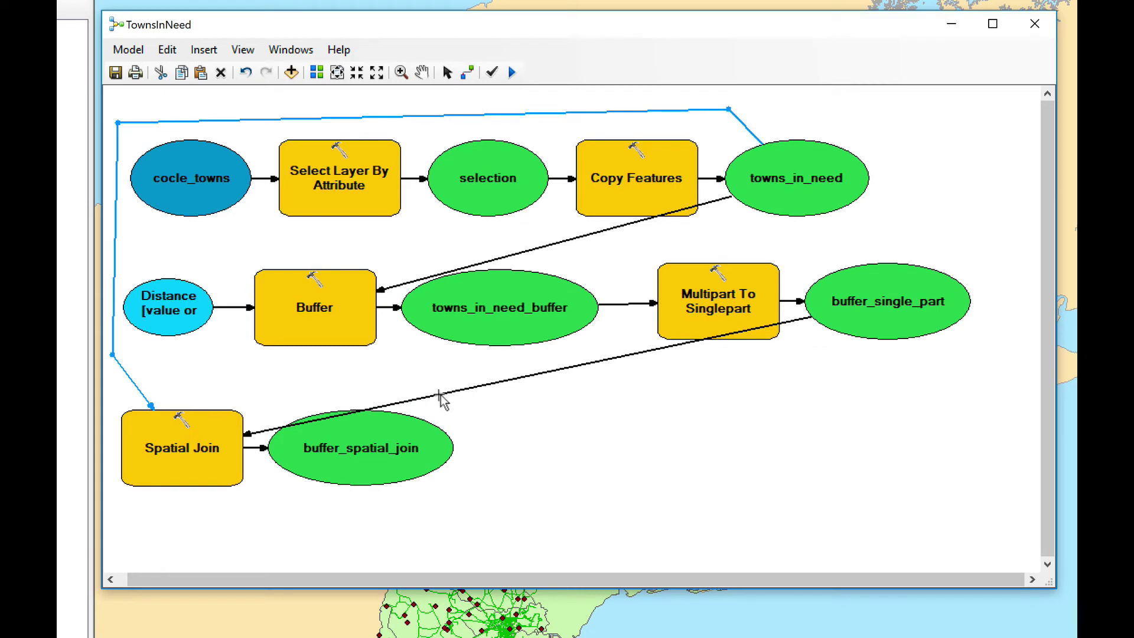
# Bend the buffer_single_part–Spatial Join and towns_in_need–Buffer connectors through the gaps between rows, and straighten the outer connector's corner near cocle_towns.
pyautogui.moveTo(678, 348); pyautogui.dragTo(806, 367)
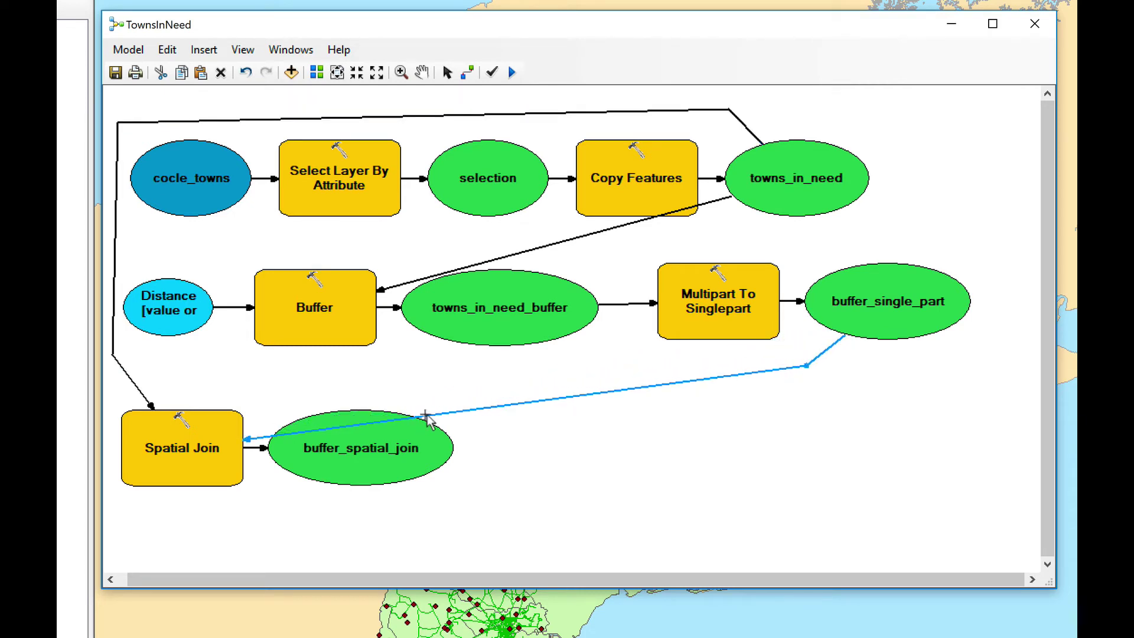
pyautogui.moveTo(420, 411); pyautogui.dragTo(291, 363)
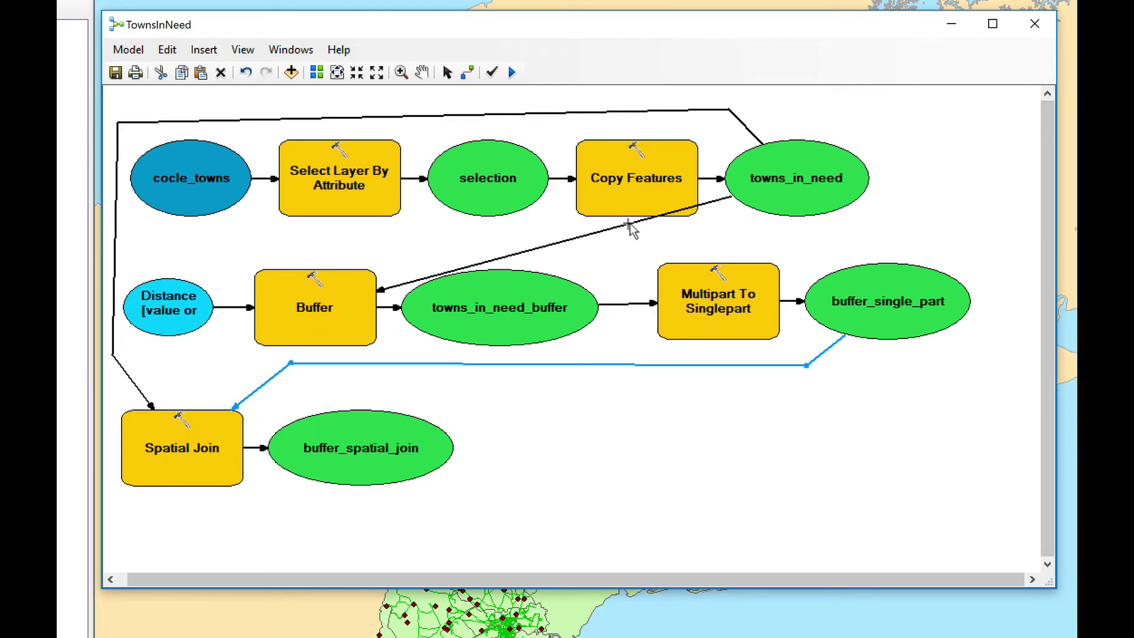
pyautogui.moveTo(650, 219); pyautogui.dragTo(746, 229)
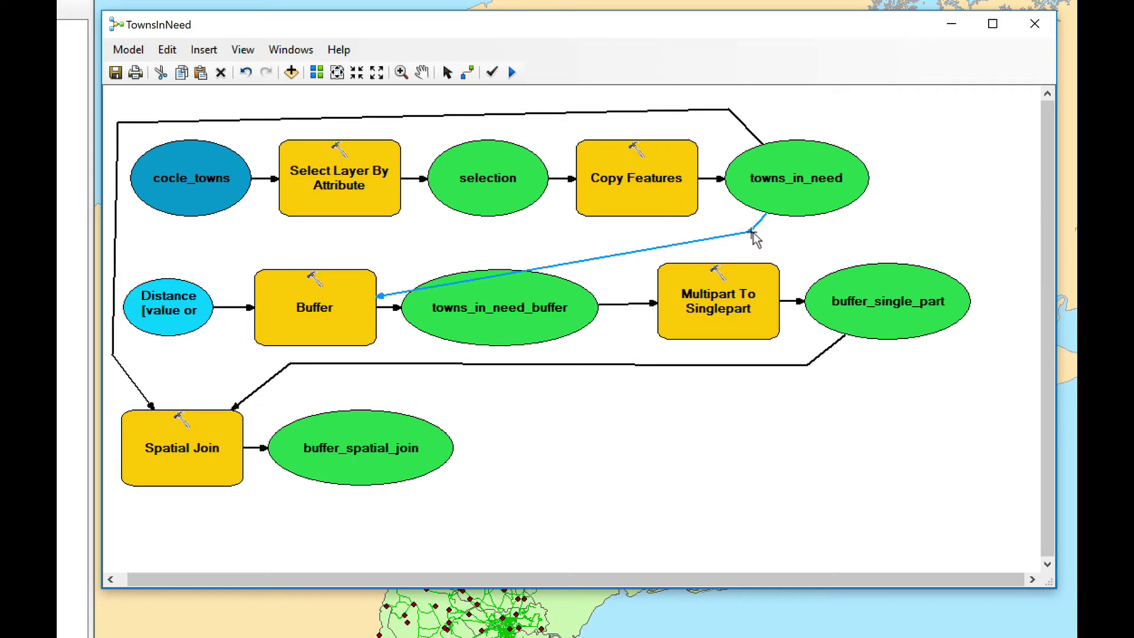
pyautogui.moveTo(489, 275); pyautogui.dragTo(395, 238)
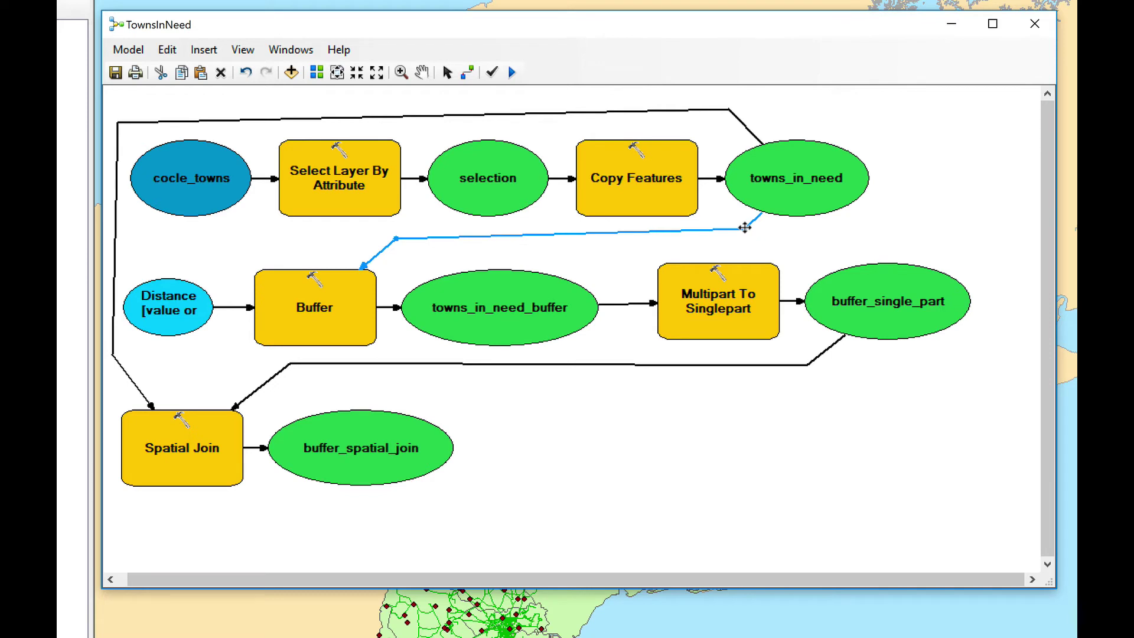
pyautogui.moveTo(745, 228); pyautogui.dragTo(753, 234)
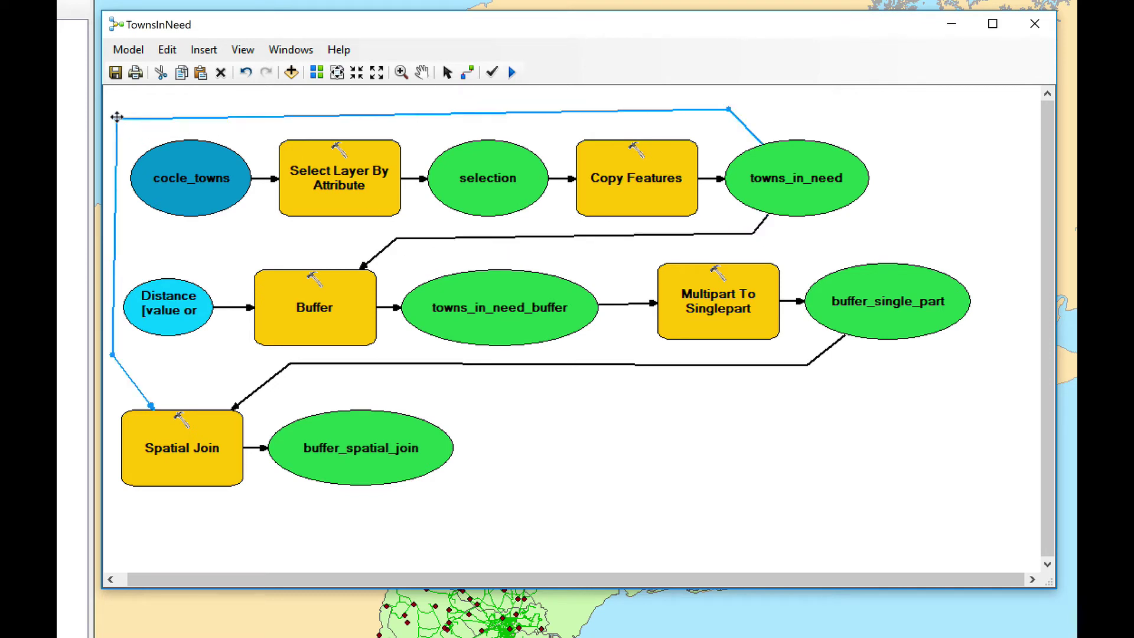
pyautogui.moveTo(118, 123); pyautogui.dragTo(117, 116)
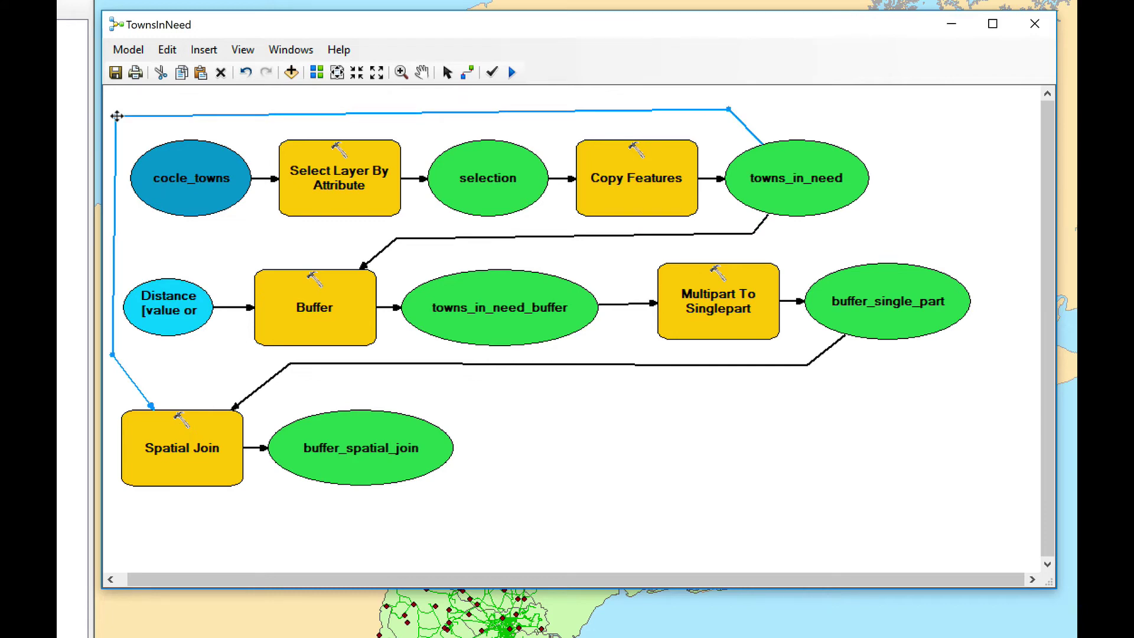
# Search for the Dissolve (Data Management) tool and add it to the model beyond buffer_spatial_join in the third row.
pyautogui.click(553, 445)
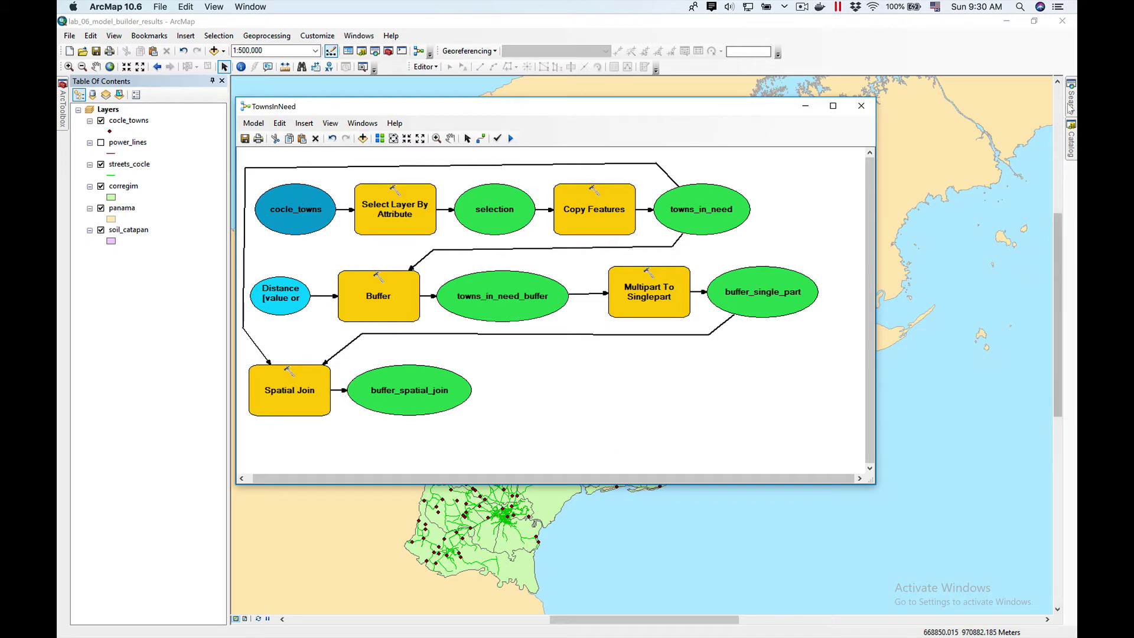
pyautogui.moveTo(1071, 106)
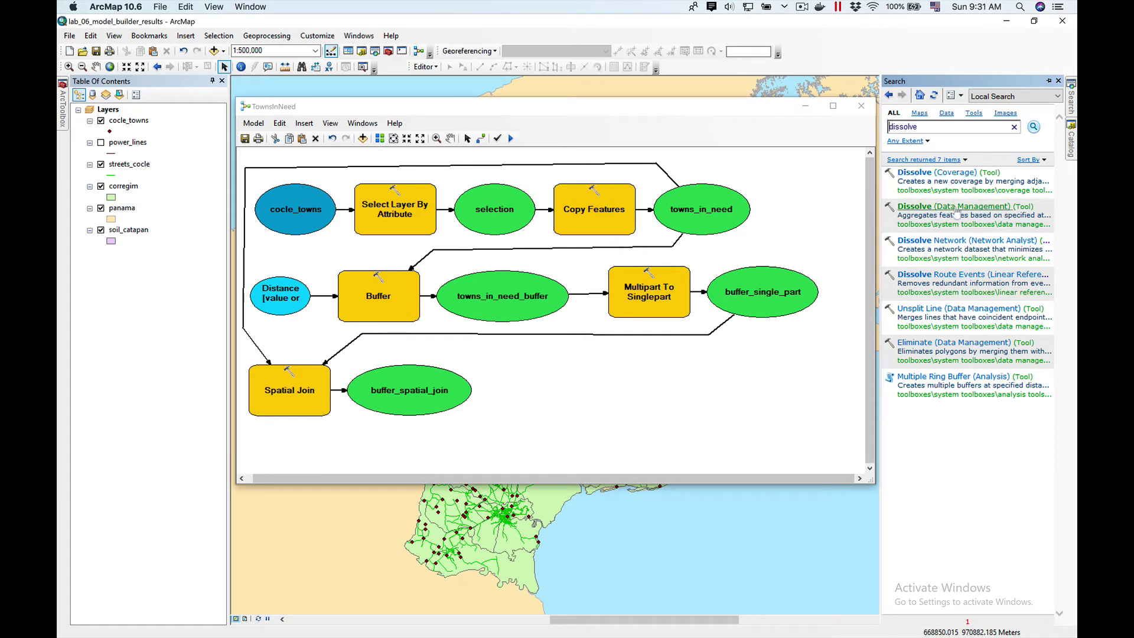
pyautogui.moveTo(954, 211); pyautogui.dragTo(558, 390)
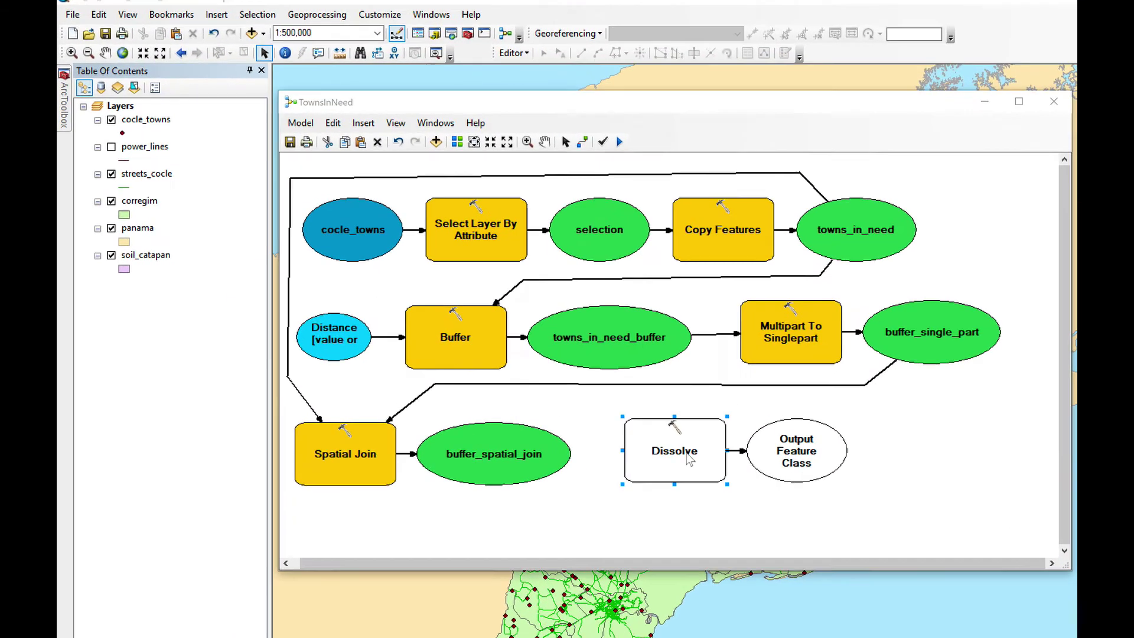
# Configure Dissolve with buffer_spatial_join as input features and TARGET_FID as the dissolve field.
pyautogui.doubleClick(689, 459)
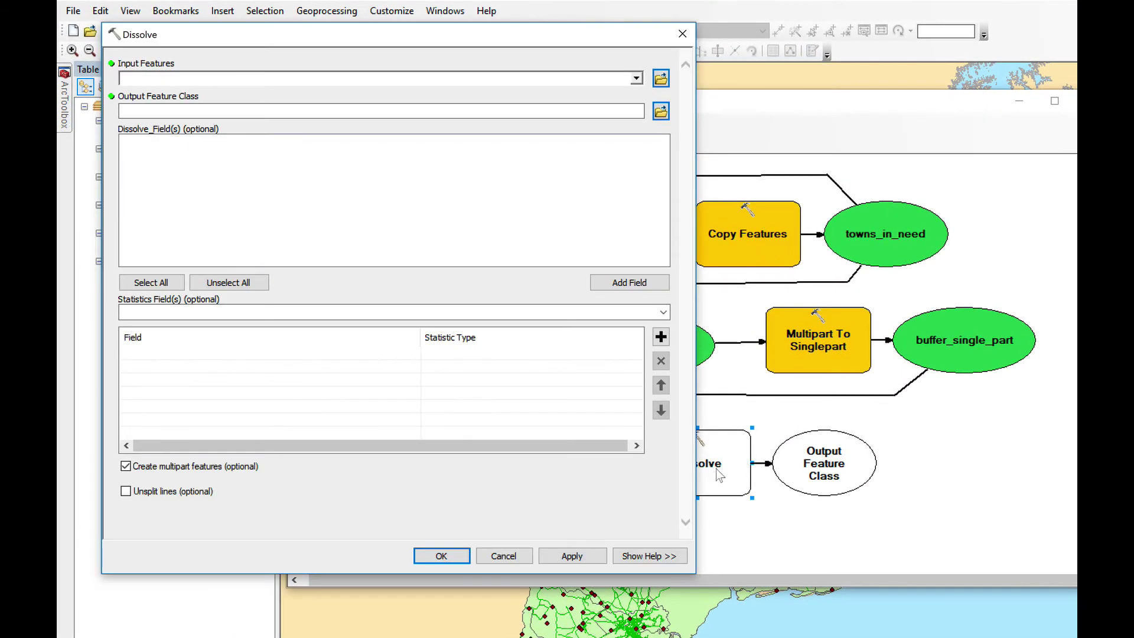
pyautogui.click(634, 79)
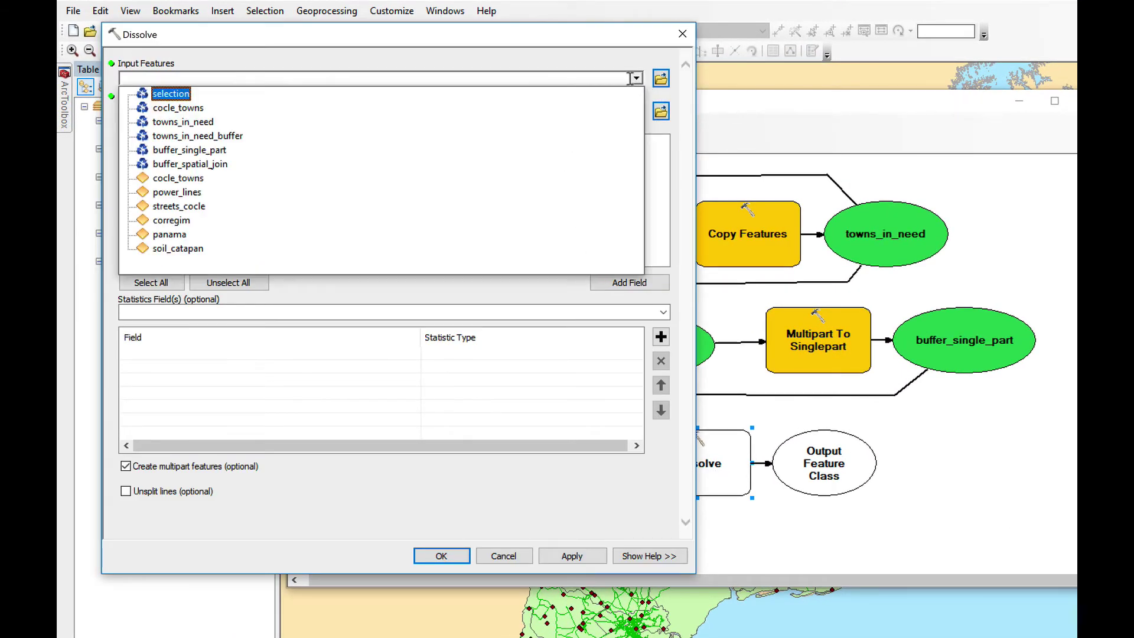
pyautogui.click(220, 167)
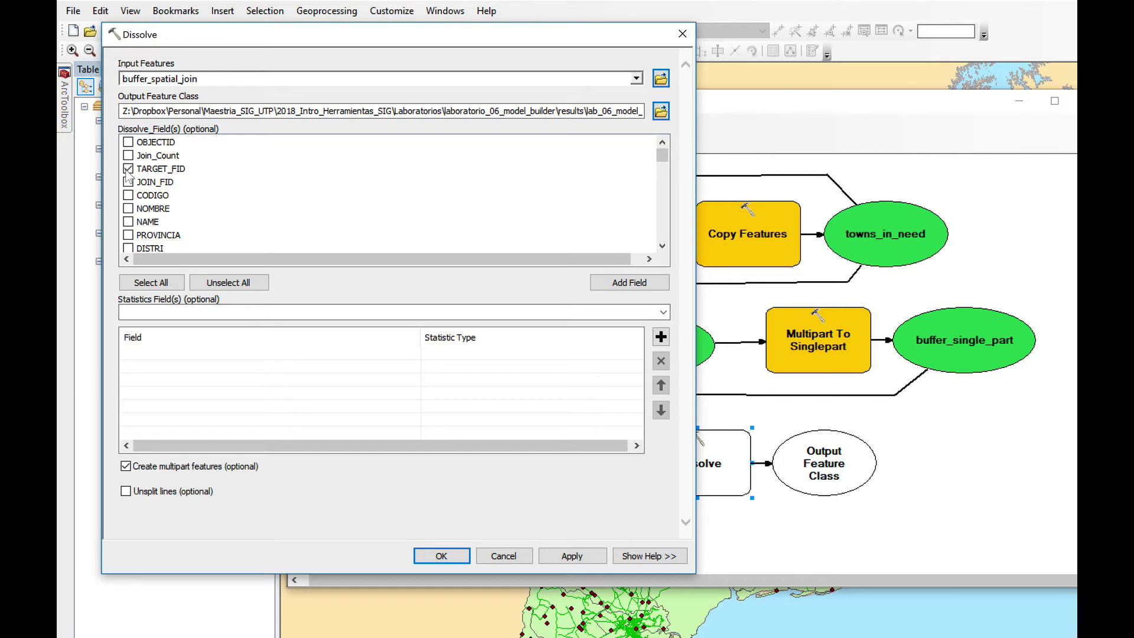
# Add ING_PROM as a Dissolve statistics field with statistic type SUM.
pyautogui.click(287, 312)
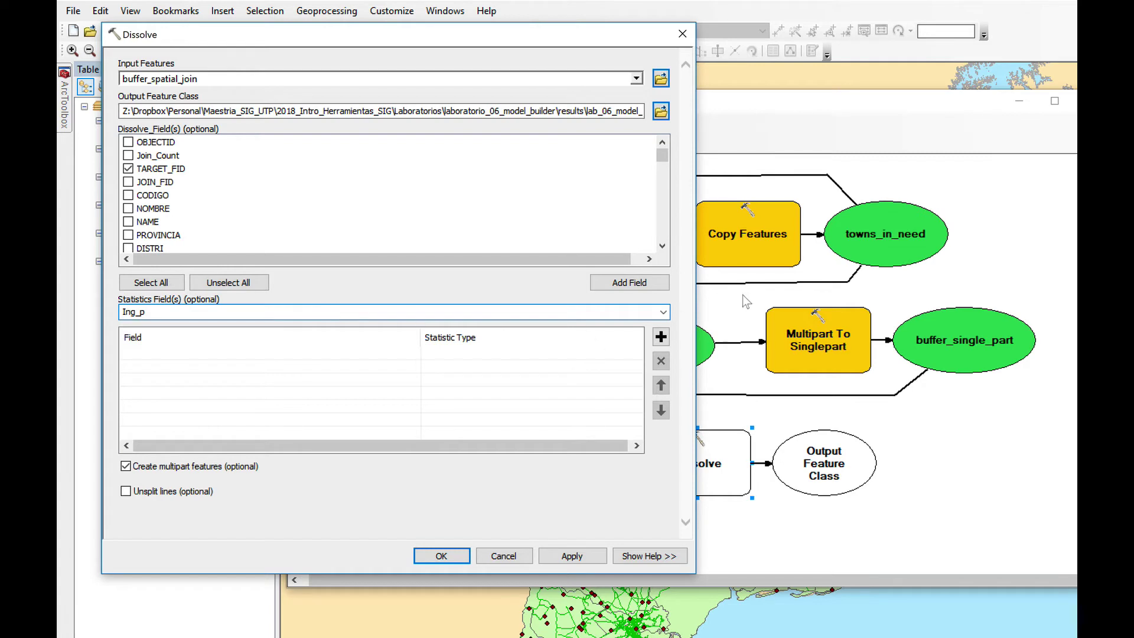
pyautogui.click(664, 312)
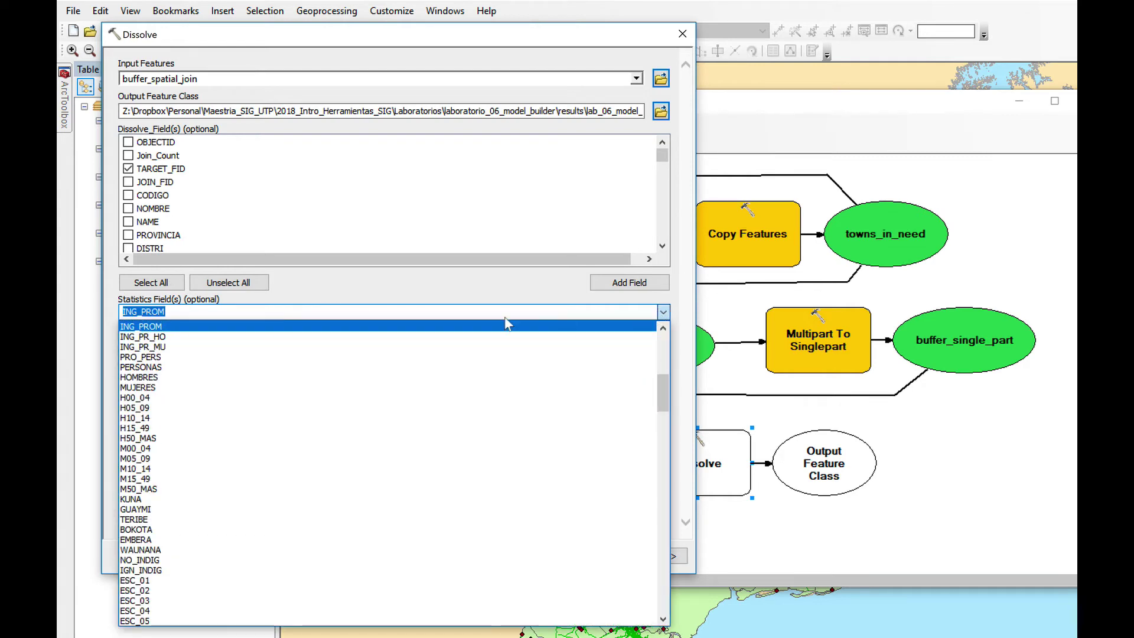
pyautogui.click(331, 326)
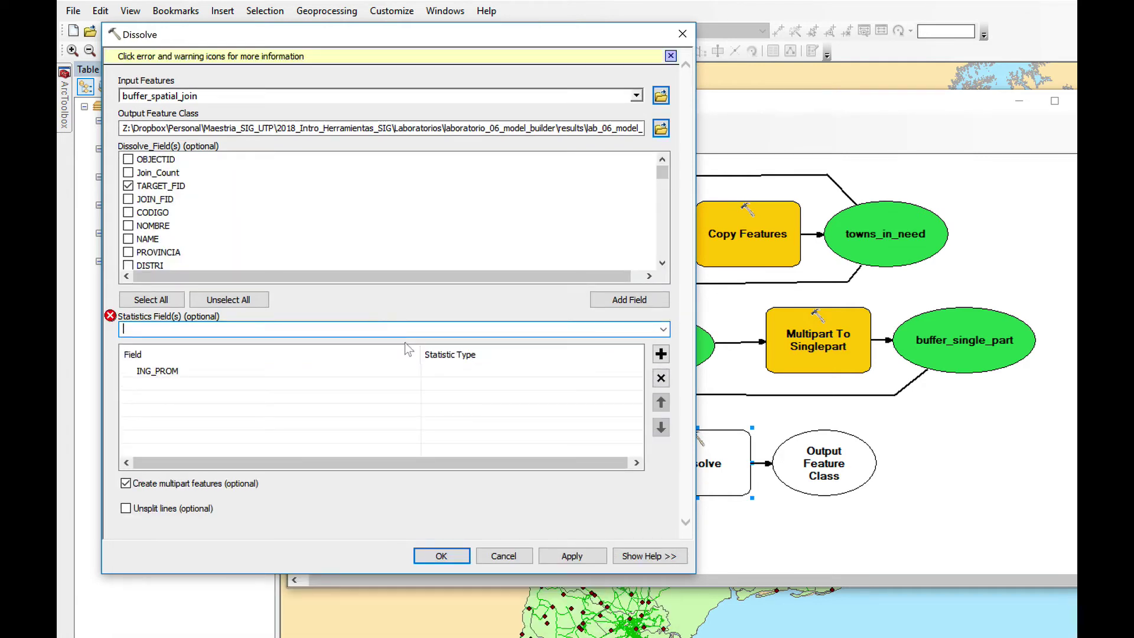
pyautogui.click(518, 372)
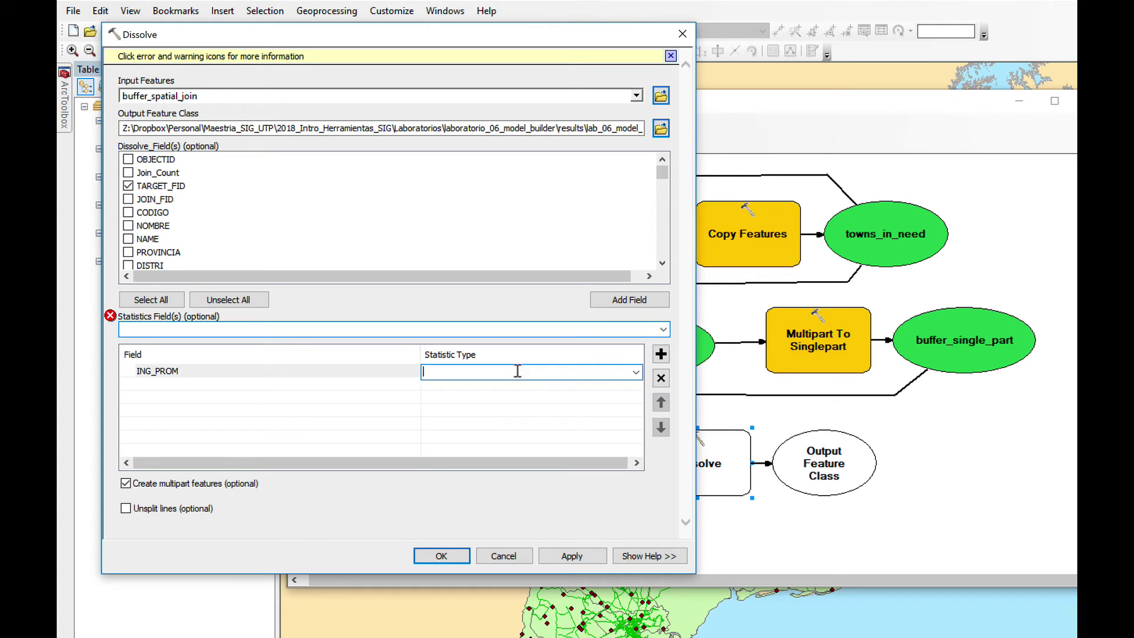
pyautogui.click(636, 373)
pyautogui.click(481, 384)
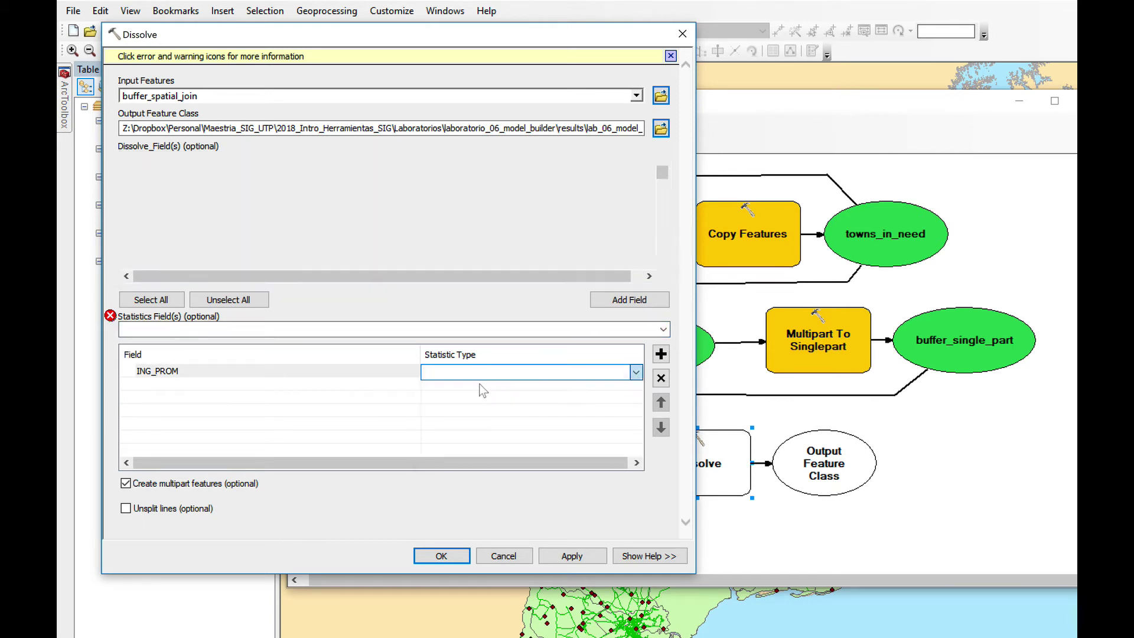
# Add PERSONAS as a Dissolve statistics field with statistic type SUM.
pyautogui.click(353, 311)
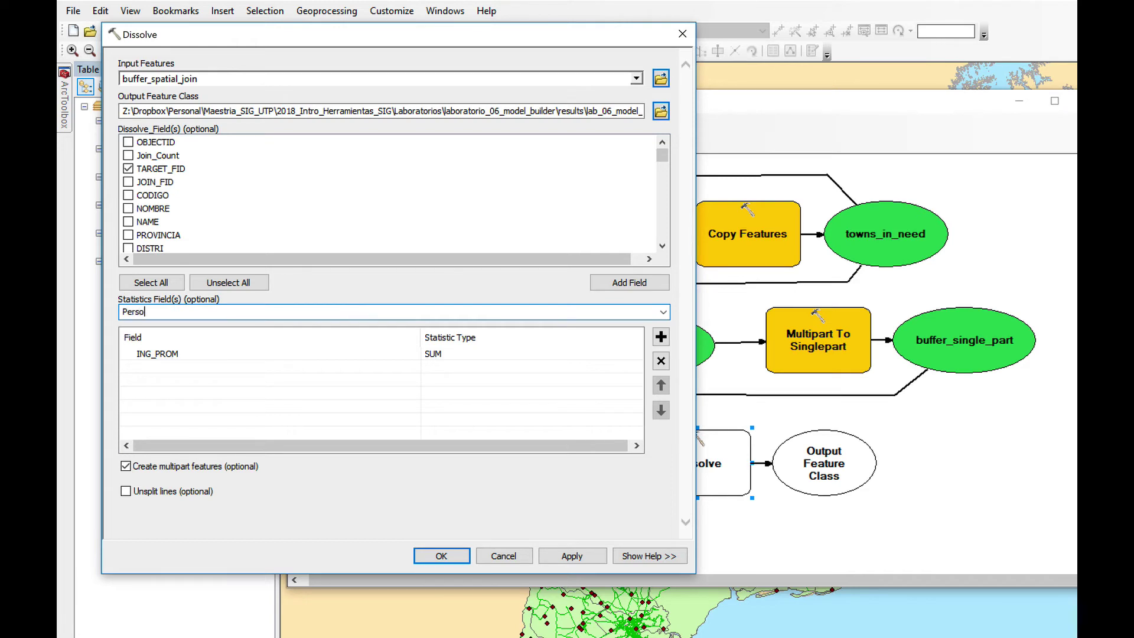
pyautogui.click(662, 312)
pyautogui.click(385, 329)
pyautogui.click(495, 368)
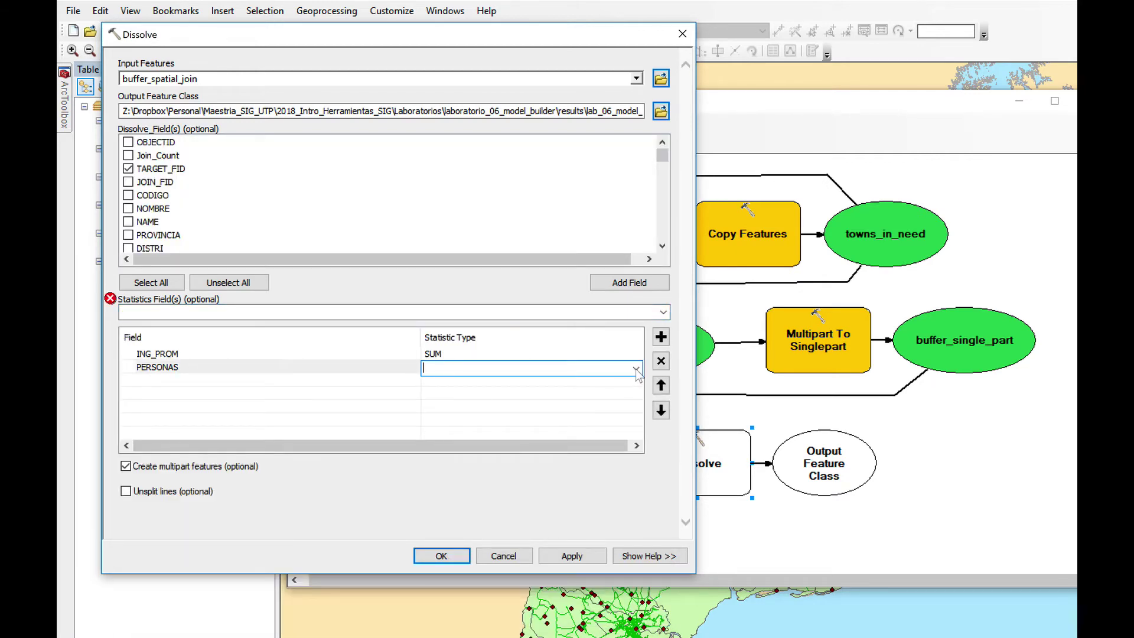
pyautogui.click(637, 369)
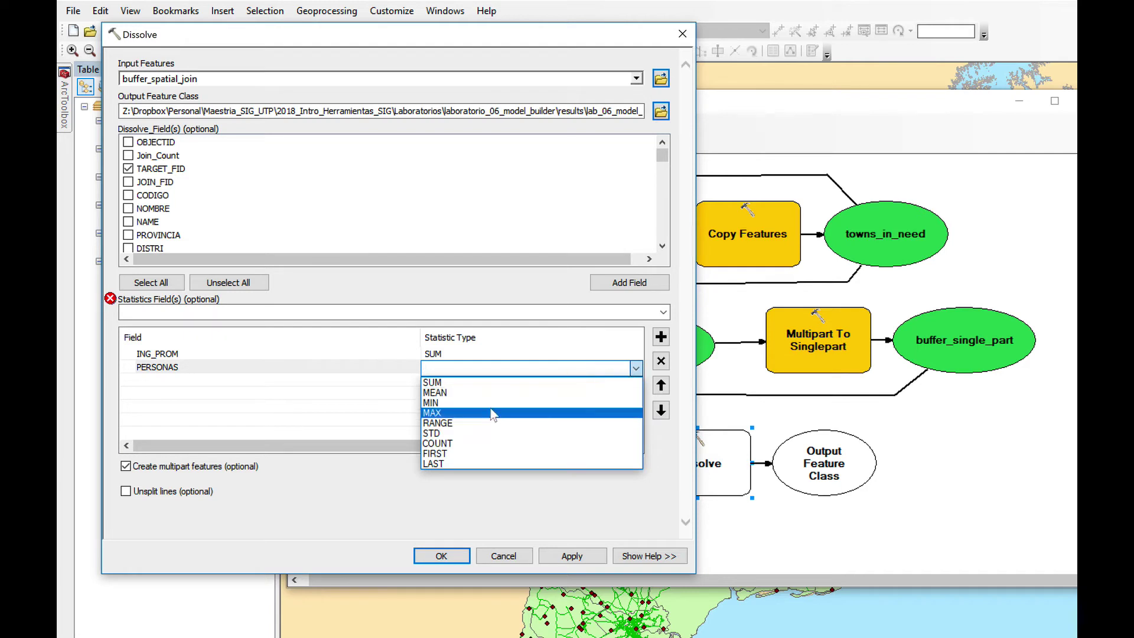
pyautogui.click(482, 387)
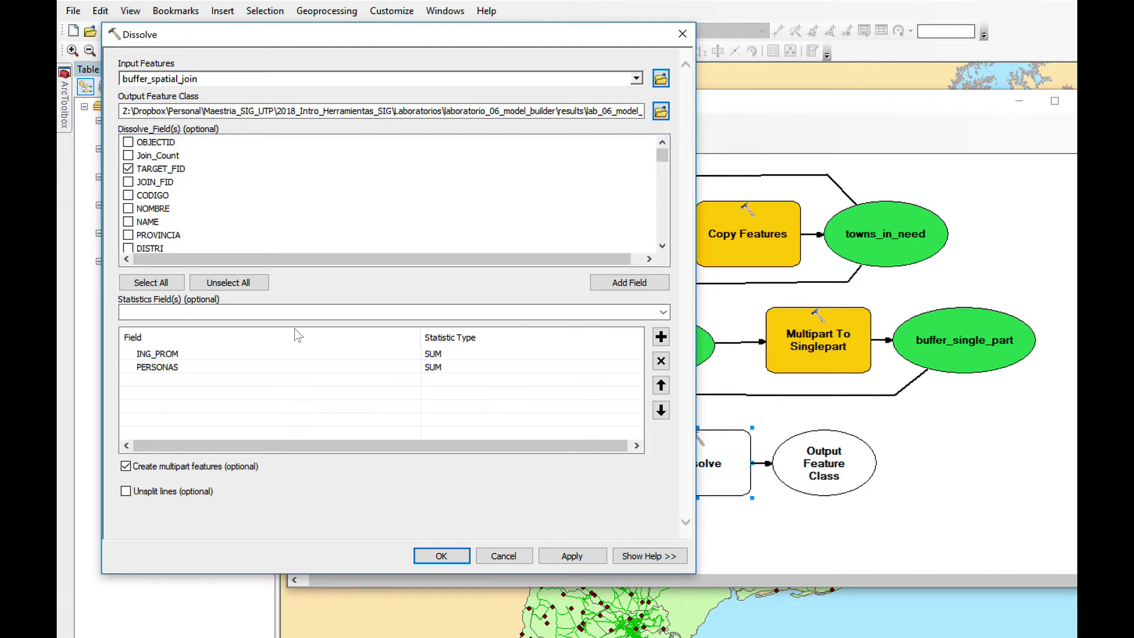
# Add CODIGO as a Dissolve statistics field with statistic type COUNT and accept the tool settings.
pyautogui.click(206, 310)
pyautogui.write('Codigo')
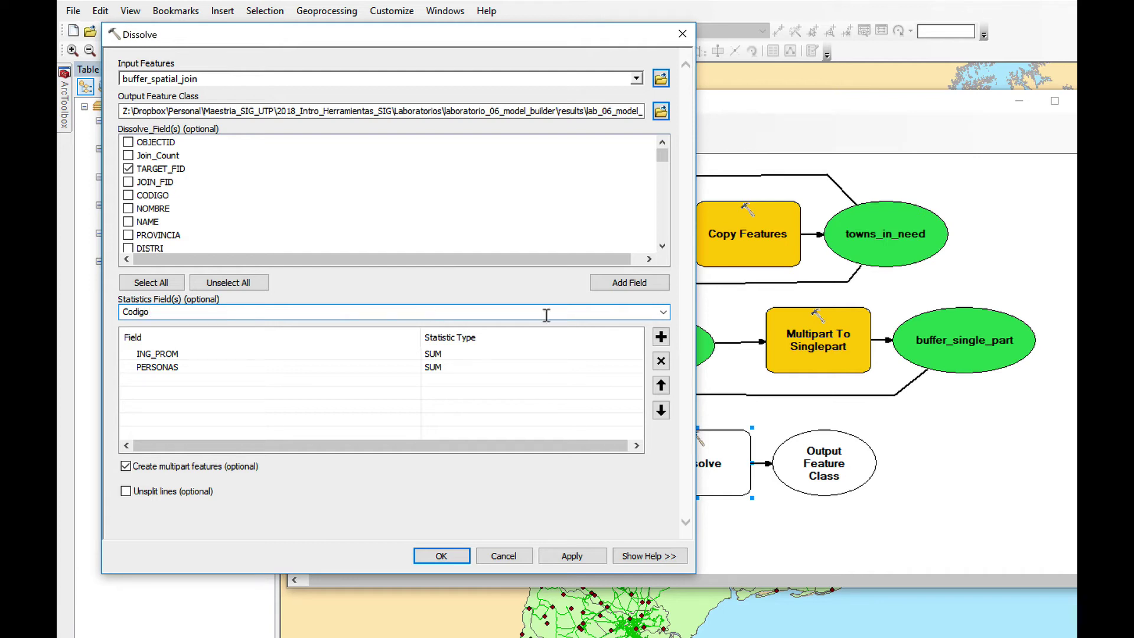
pyautogui.click(664, 313)
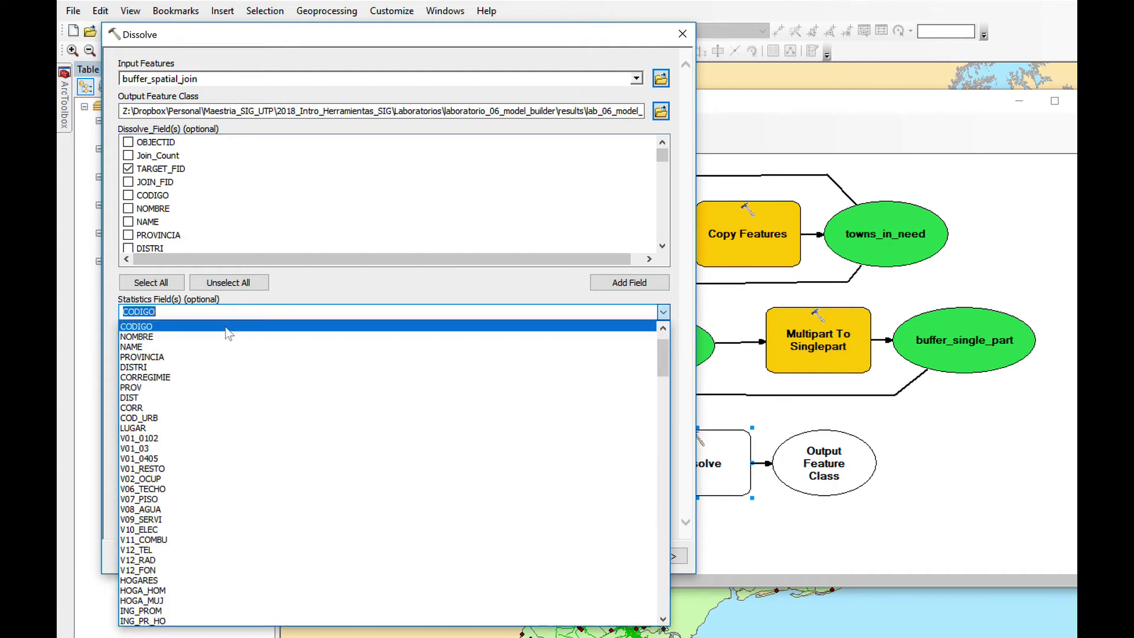
pyautogui.click(228, 328)
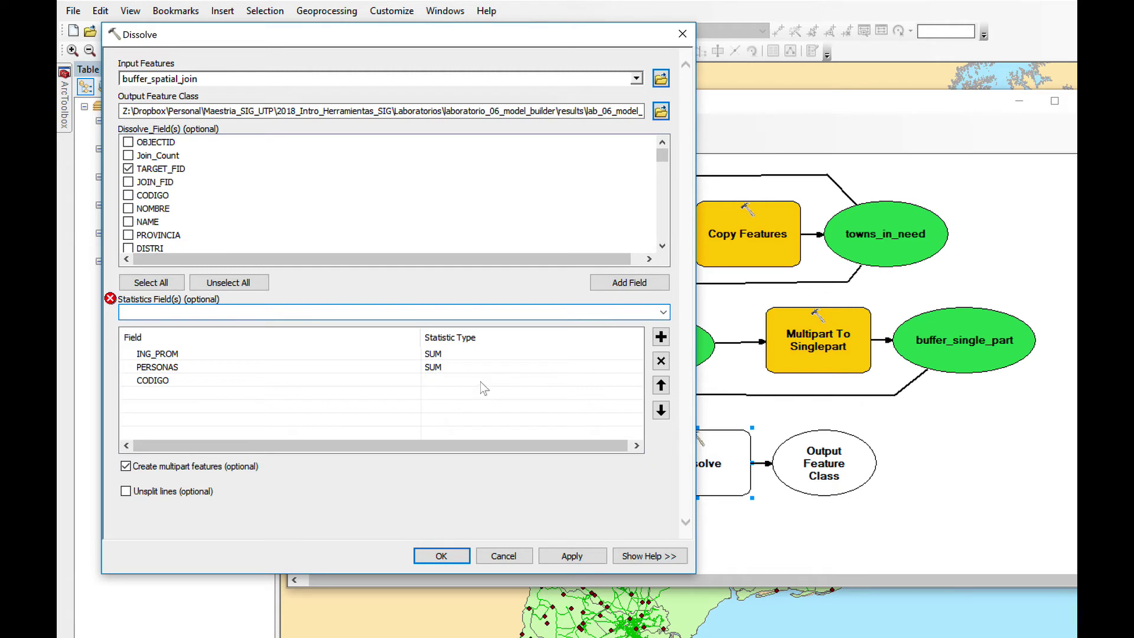
pyautogui.click(484, 383)
pyautogui.click(636, 382)
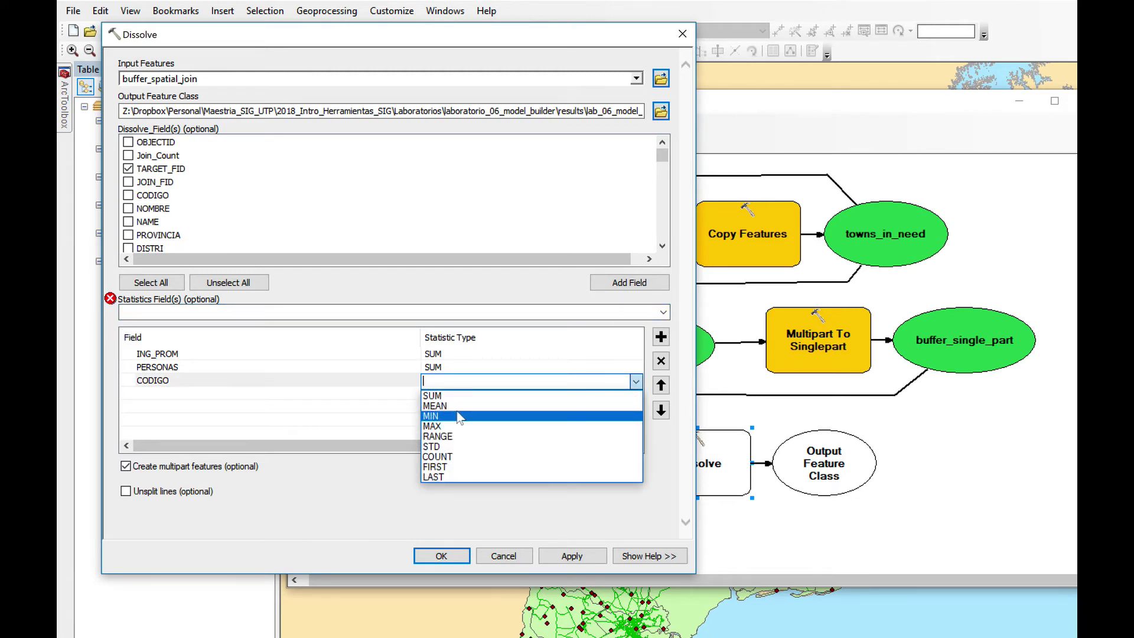
pyautogui.click(457, 457)
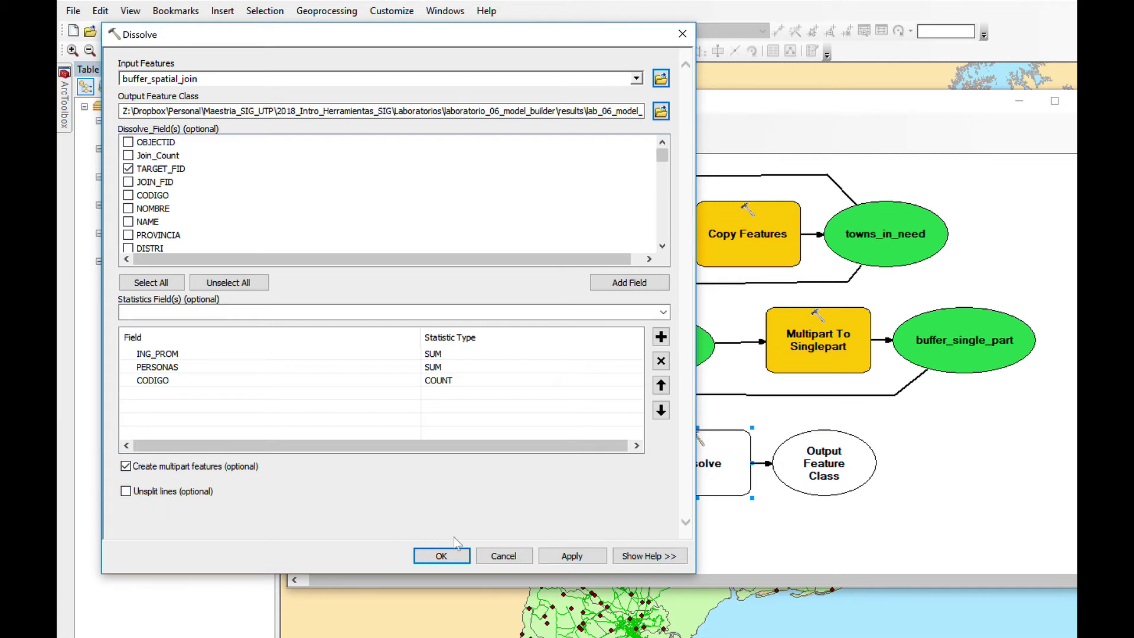
pyautogui.click(441, 556)
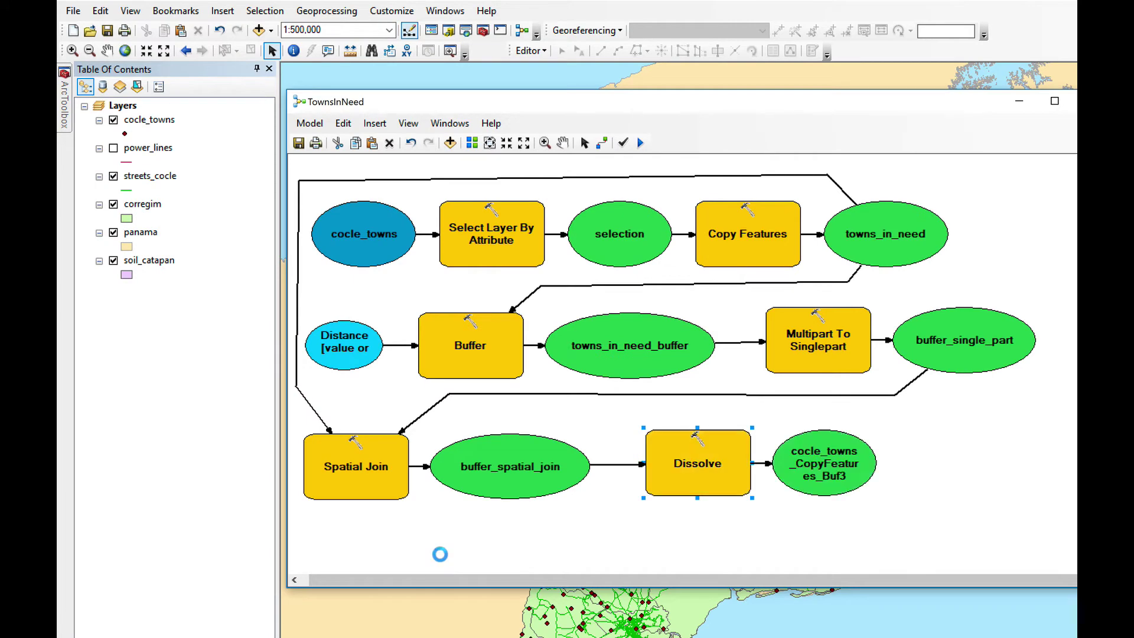
# Rename the Dissolve output element as summary.
pyautogui.click(833, 456)
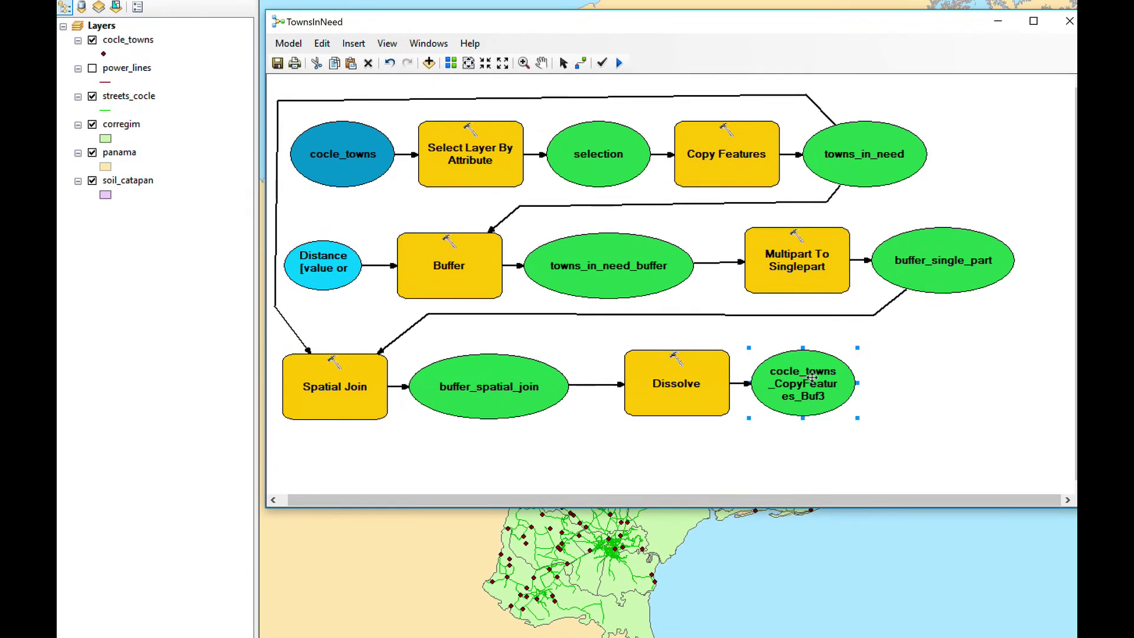
pyautogui.rightClick(812, 379)
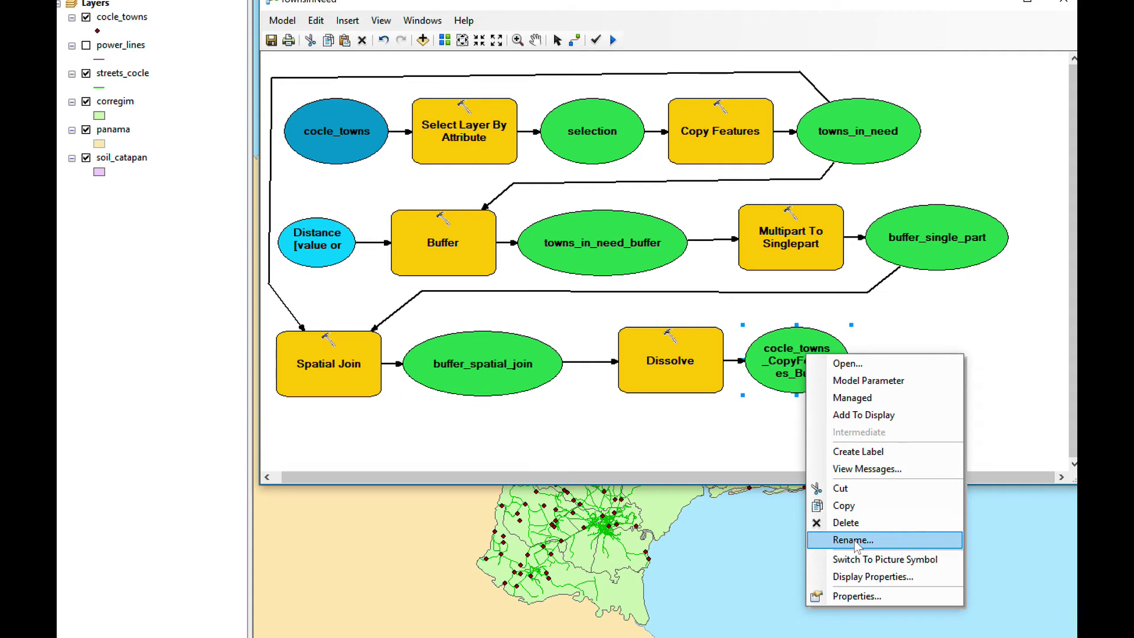
pyautogui.click(853, 540)
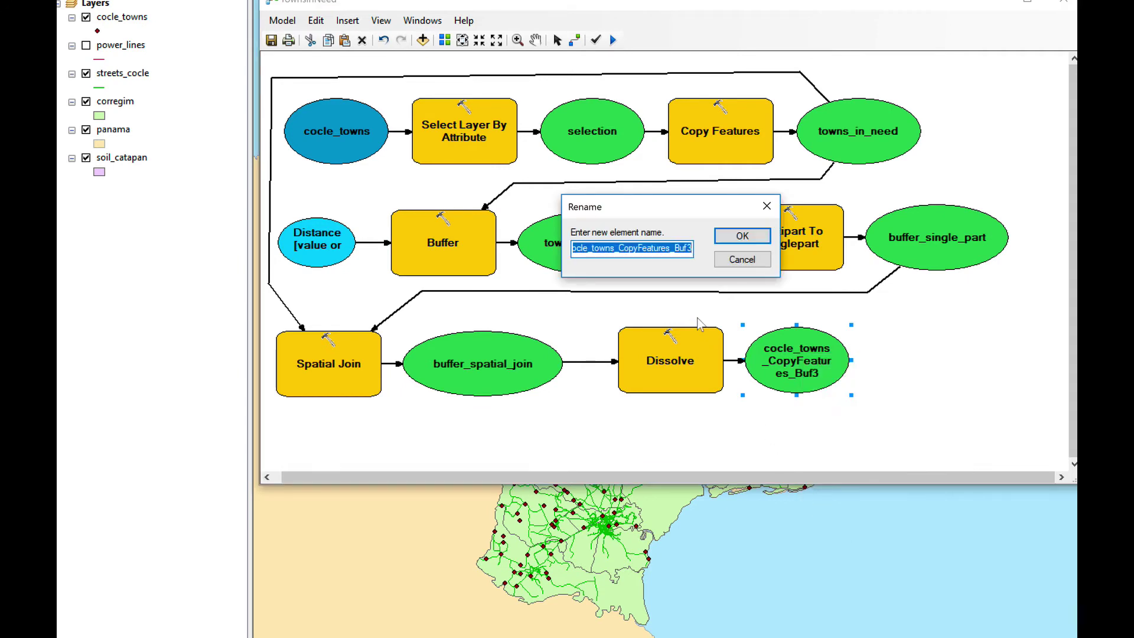
pyautogui.write('summary')
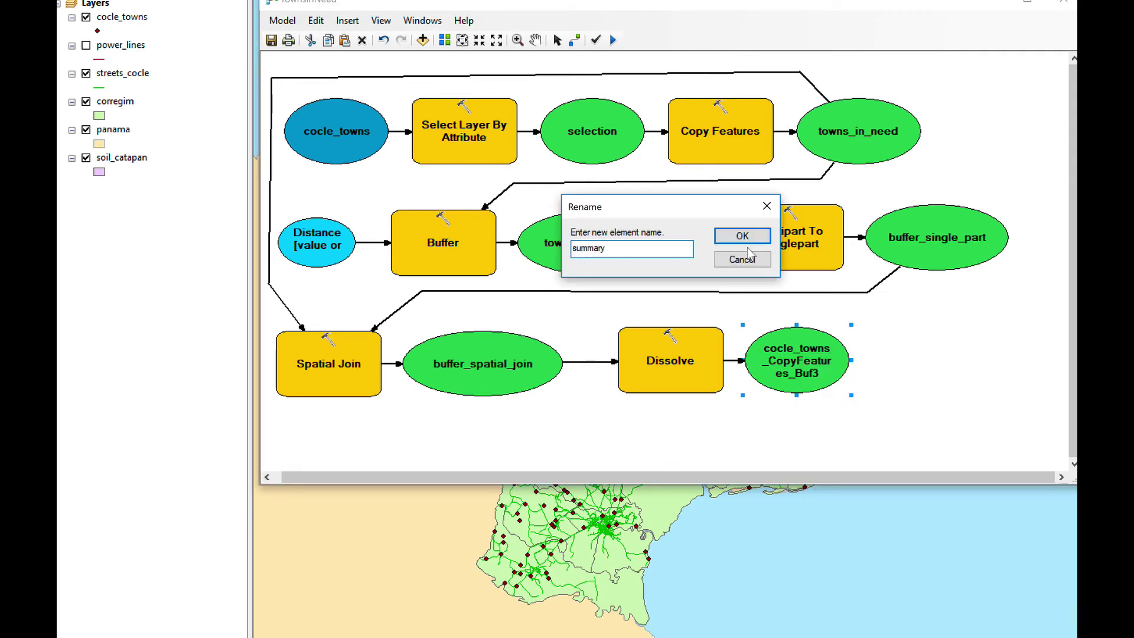
pyautogui.click(765, 235)
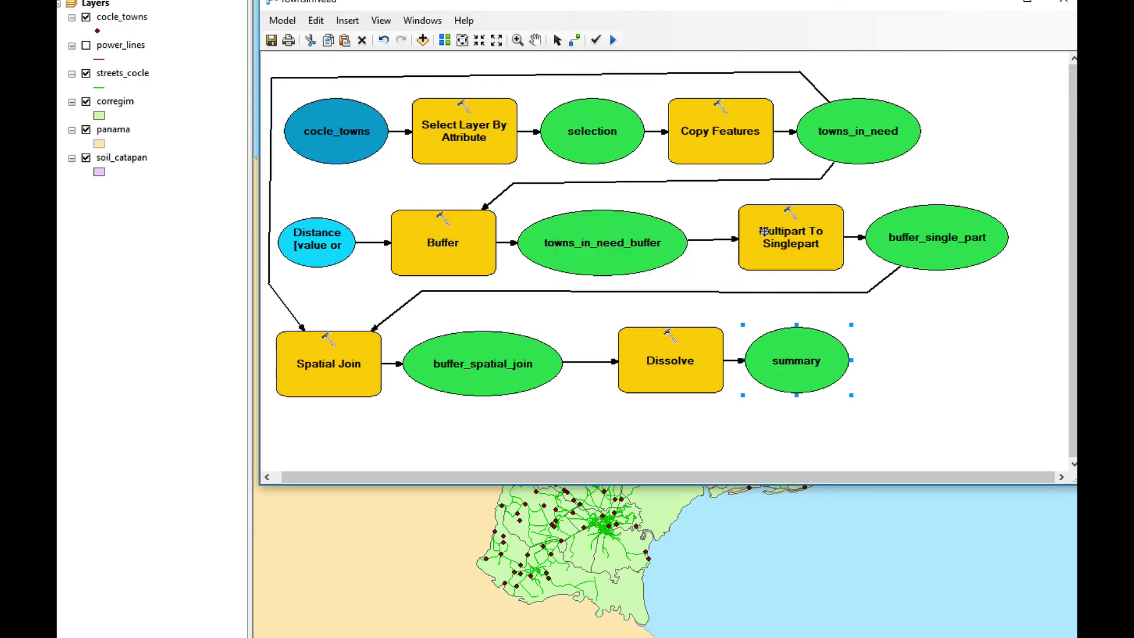
# Search for the Add Field (Data Management) tool and place it in the model below the Spatial Join row.
pyautogui.scroll(-2, 680, 393)
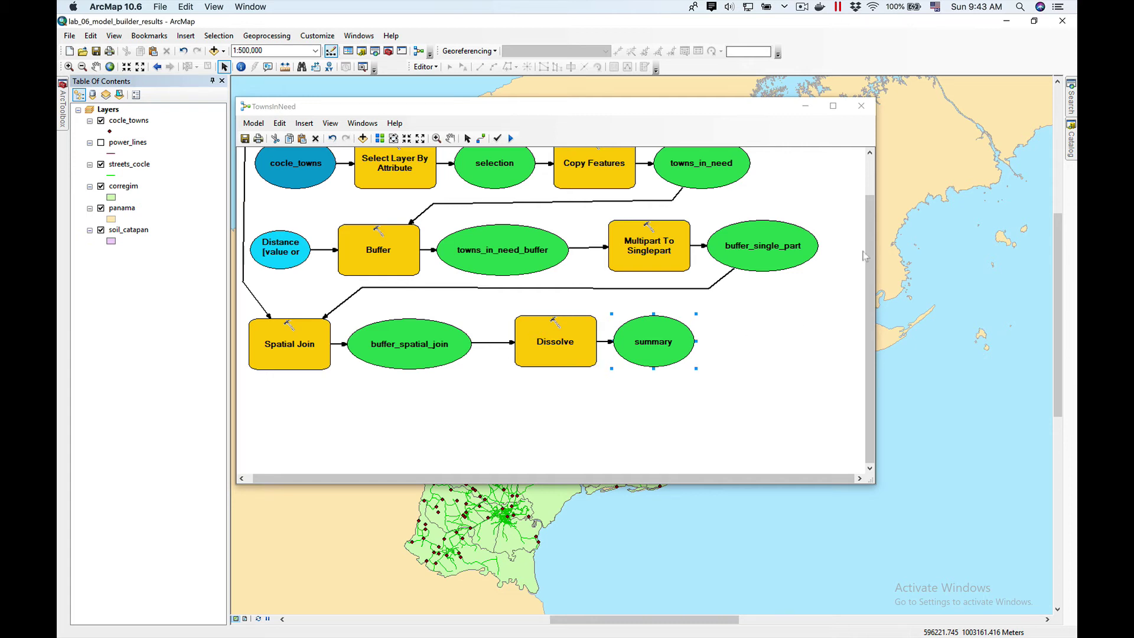
pyautogui.click(1072, 103)
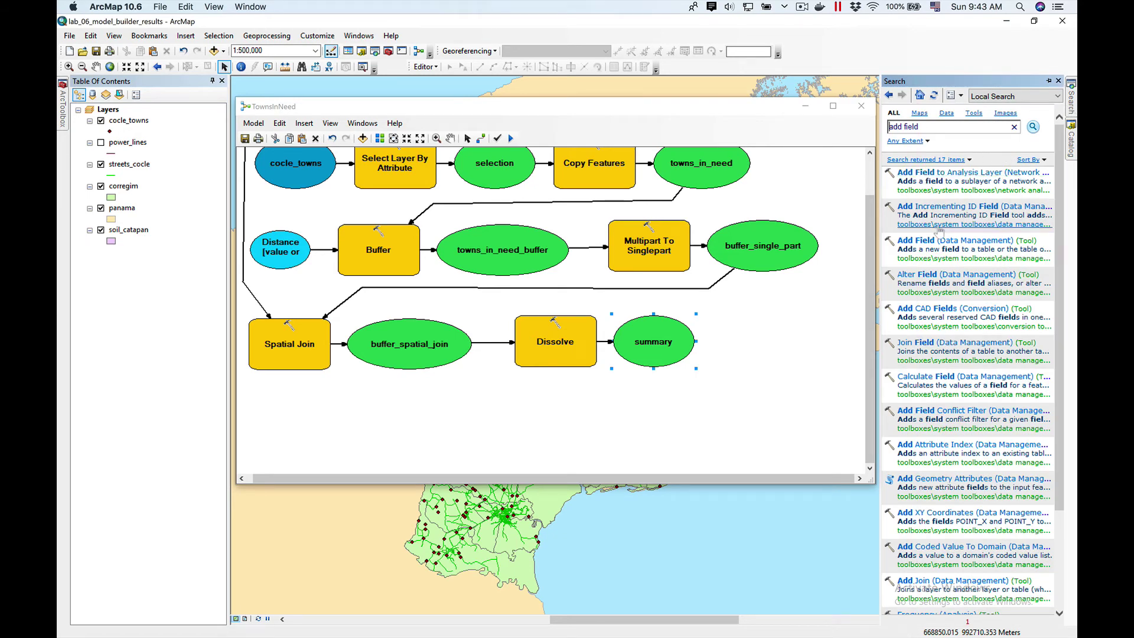
pyautogui.moveTo(941, 247); pyautogui.dragTo(385, 418)
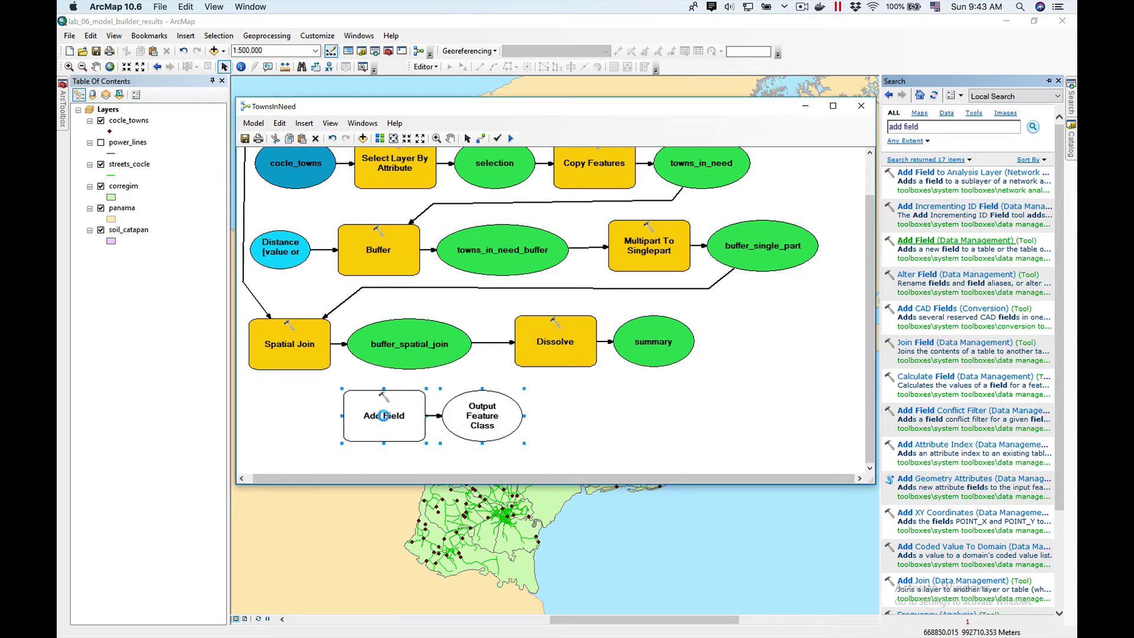
# Configure the Add Field tool to add a DOUBLE field named PER_CAPITA_INCOME to the summary table.
pyautogui.doubleClick(383, 418)
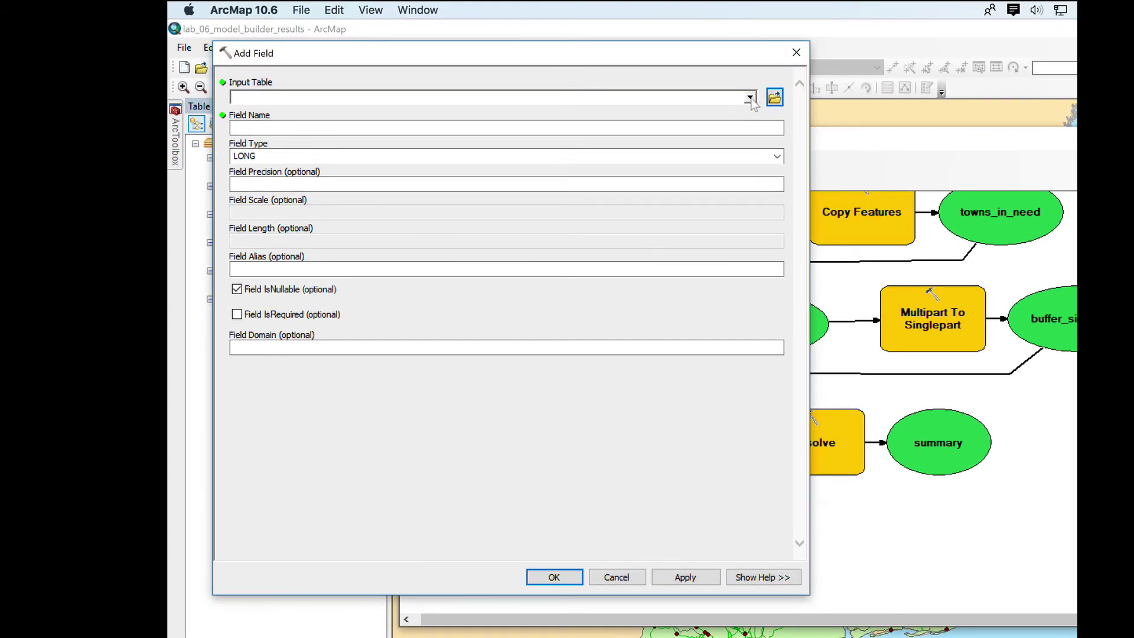
pyautogui.click(750, 98)
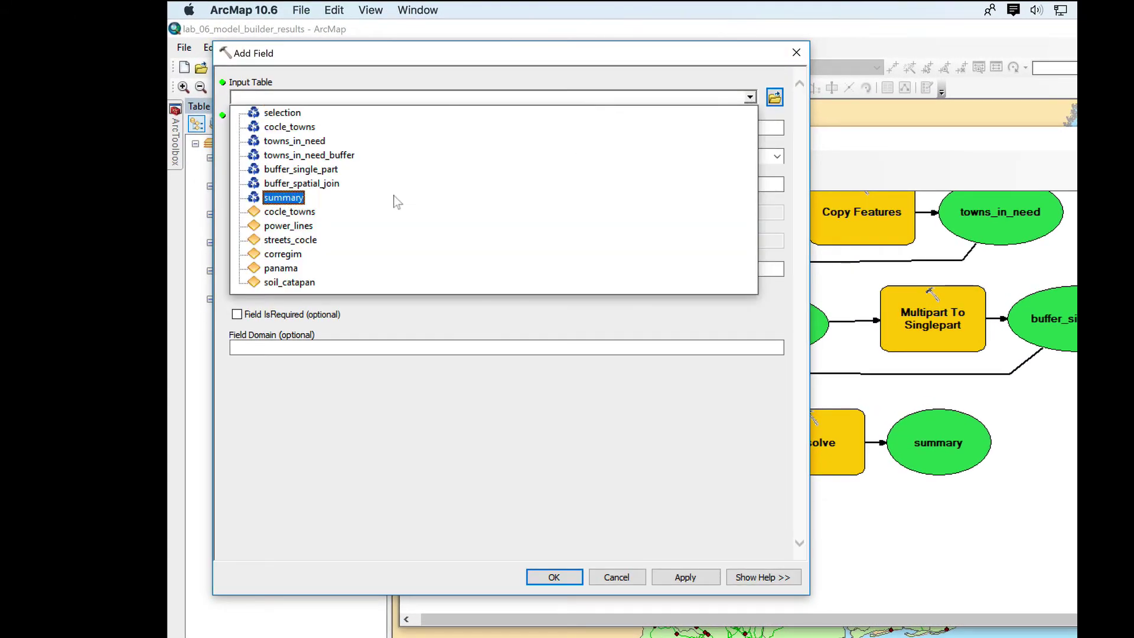
pyautogui.click(284, 197)
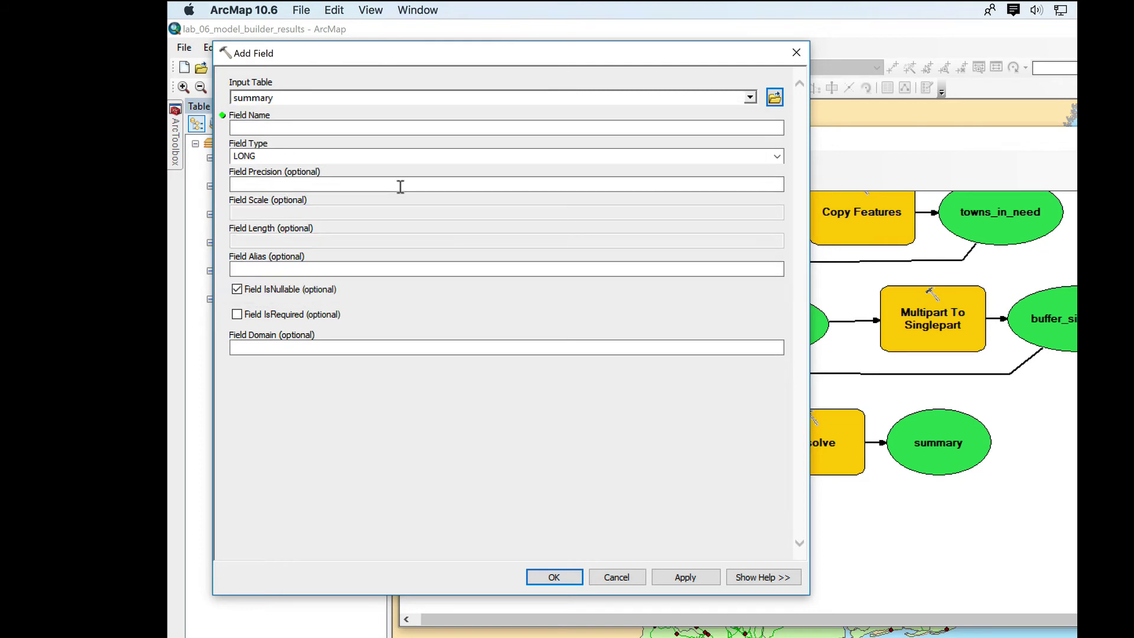
pyautogui.click(600, 130)
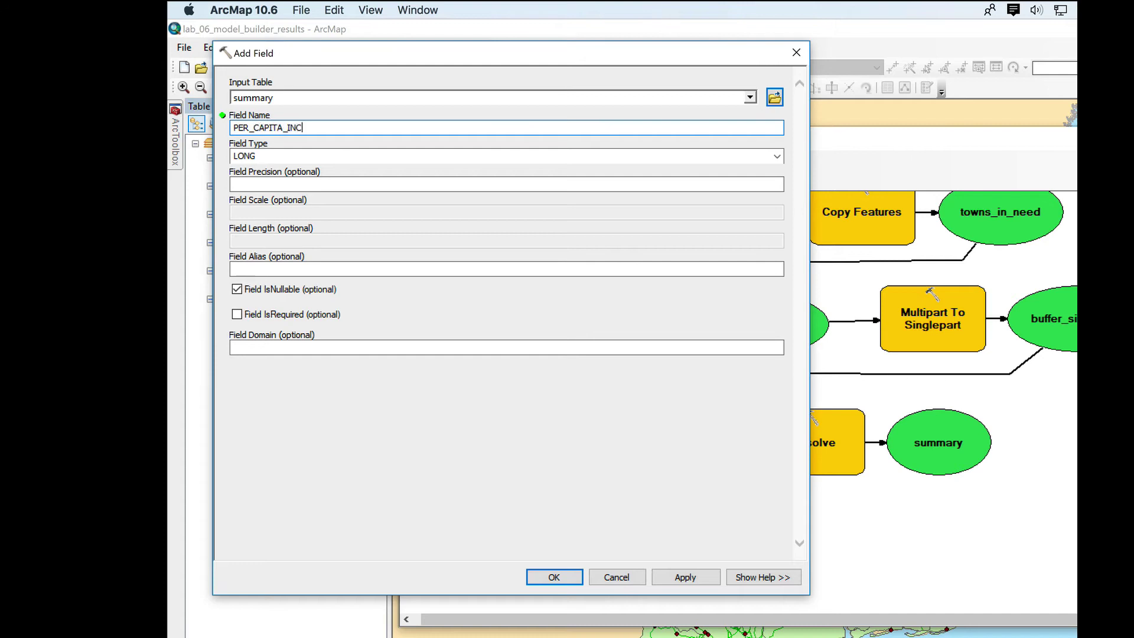
pyautogui.click(777, 156)
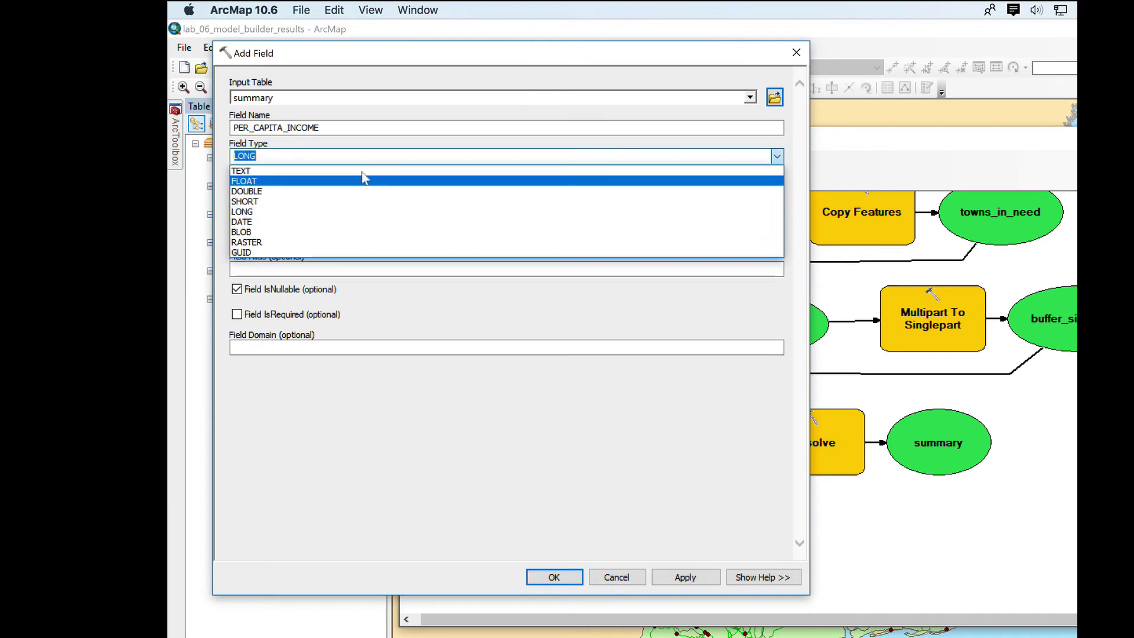
pyautogui.click(326, 201)
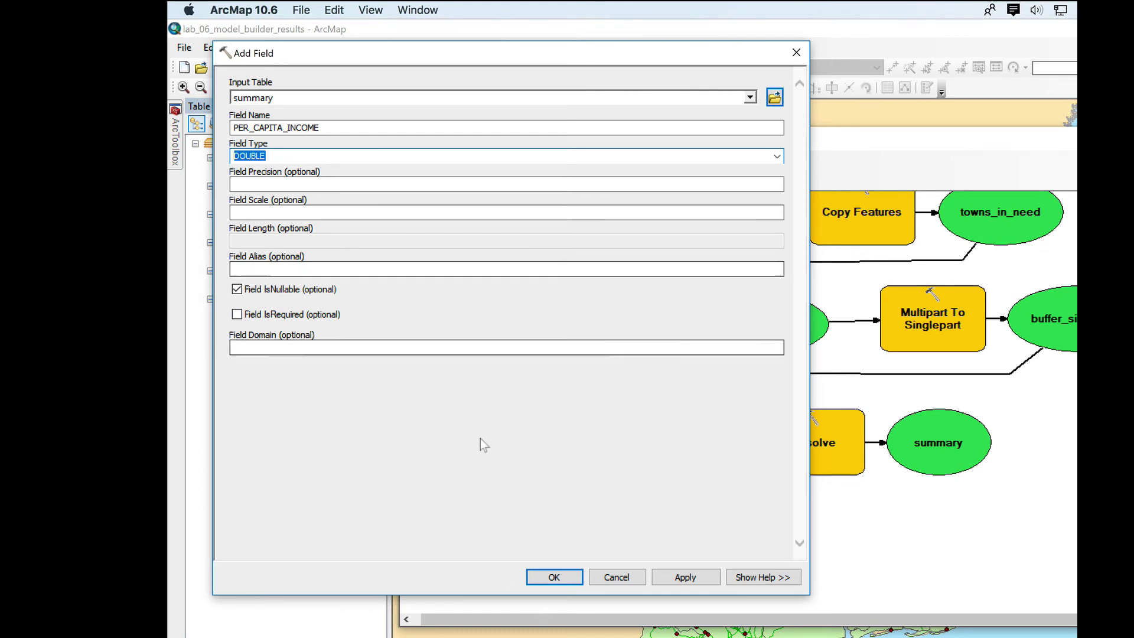
pyautogui.click(554, 577)
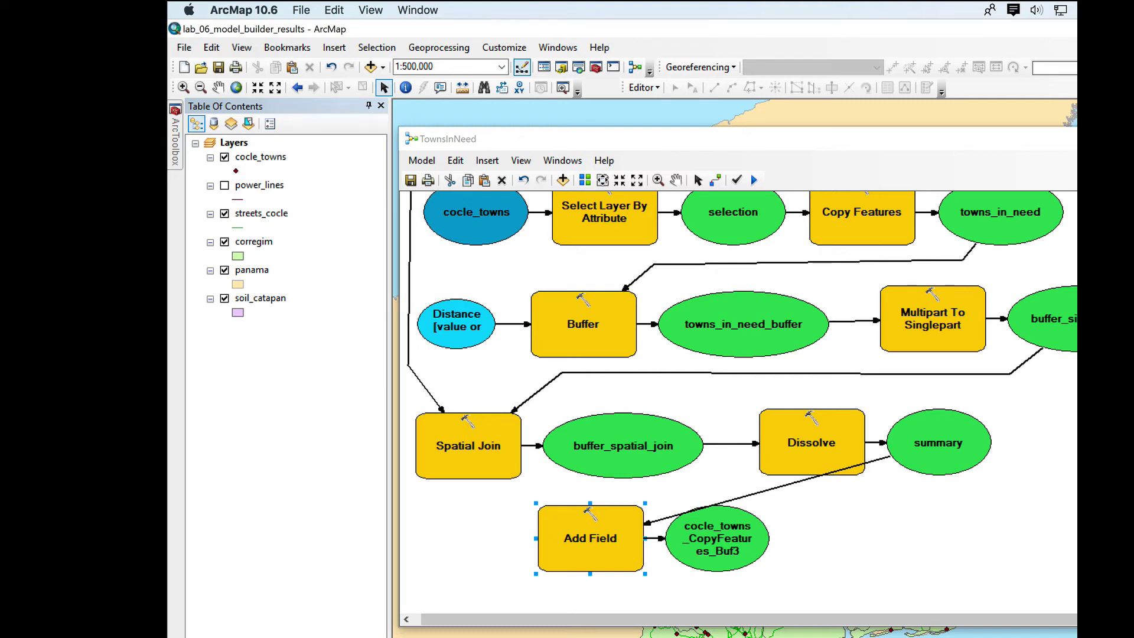
# Place a second Add Field tool beside the first one's output and set its input table to cocle_towns_CopyFeatures_Buf3.
pyautogui.moveTo(1003, 441); pyautogui.dragTo(882, 531)
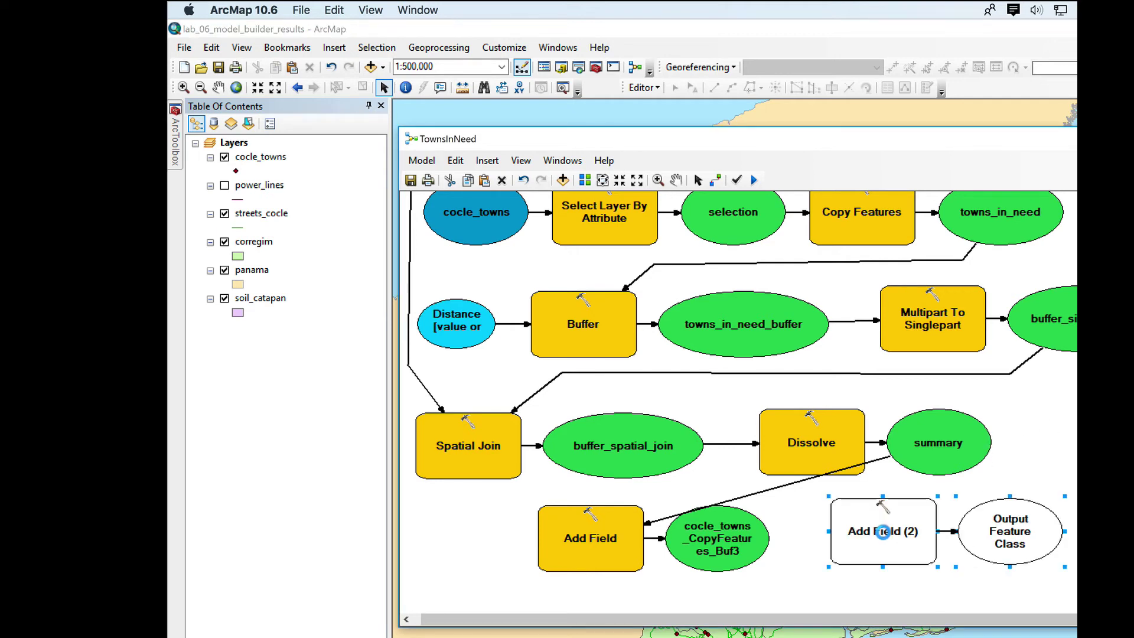
pyautogui.doubleClick(886, 533)
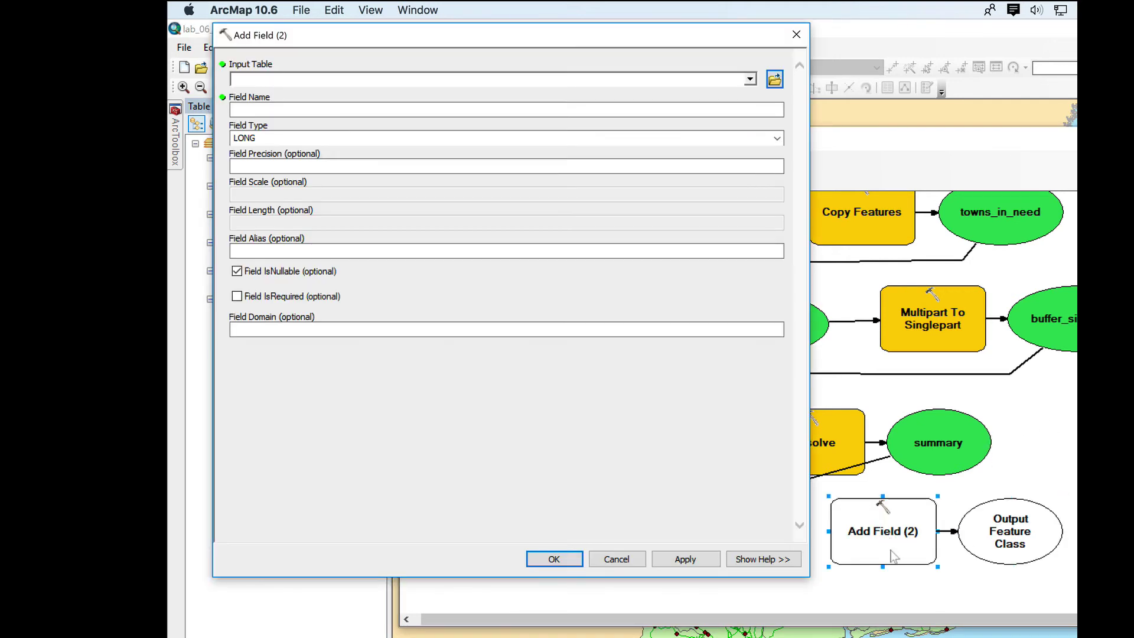
pyautogui.click(749, 79)
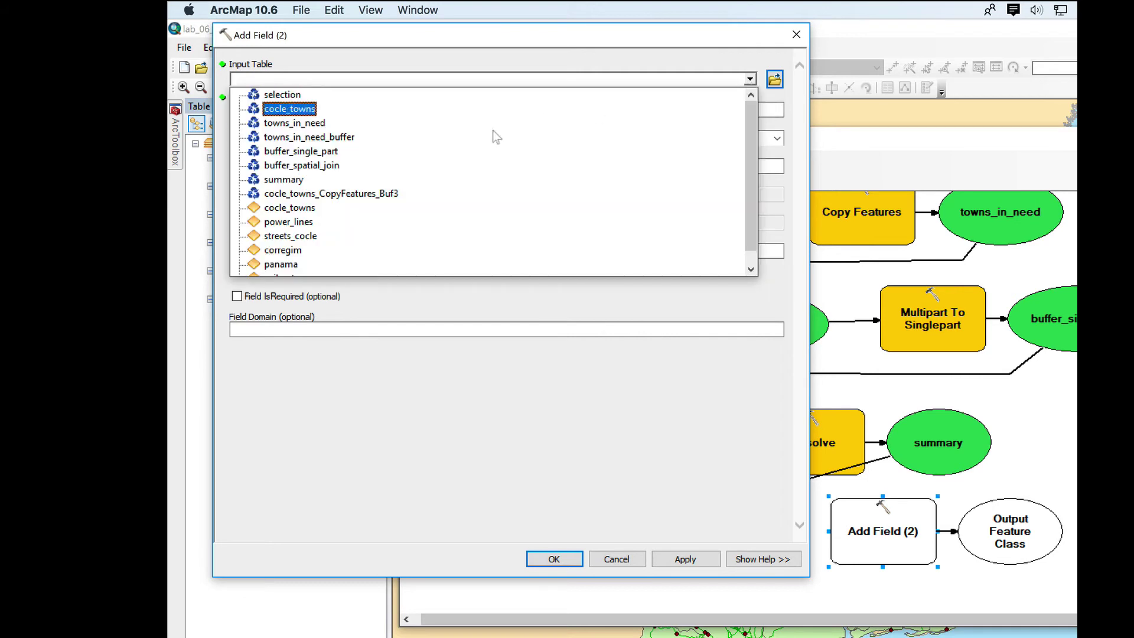
pyautogui.click(393, 195)
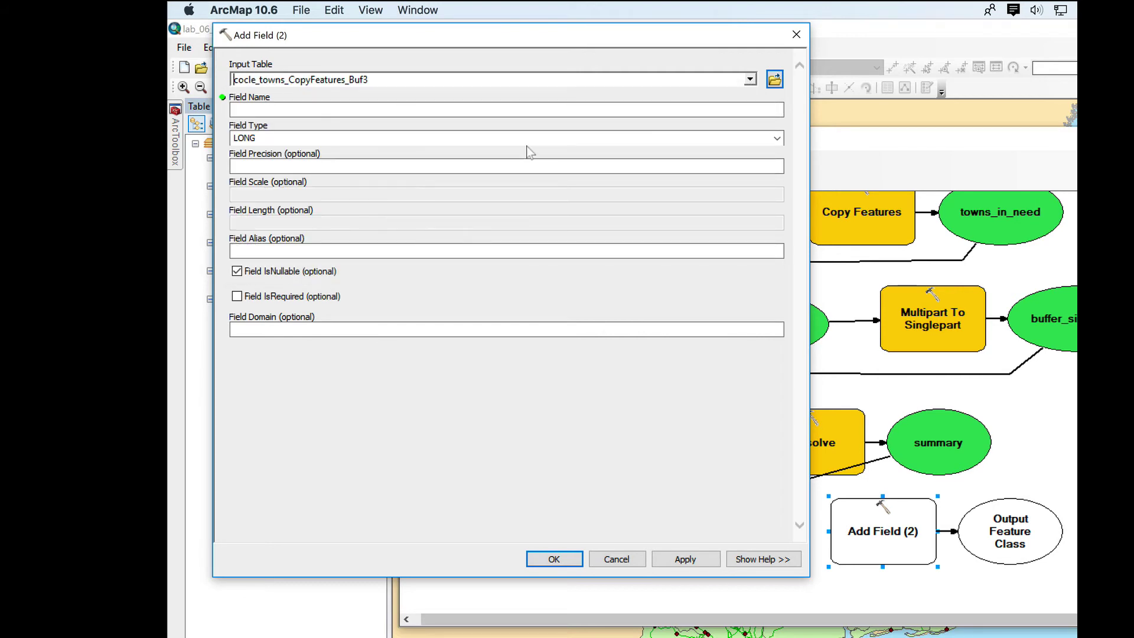
# Name the second added field INDEX, set its type to DOUBLE and accept the tool settings.
pyautogui.click(535, 110)
pyautogui.write('ine')
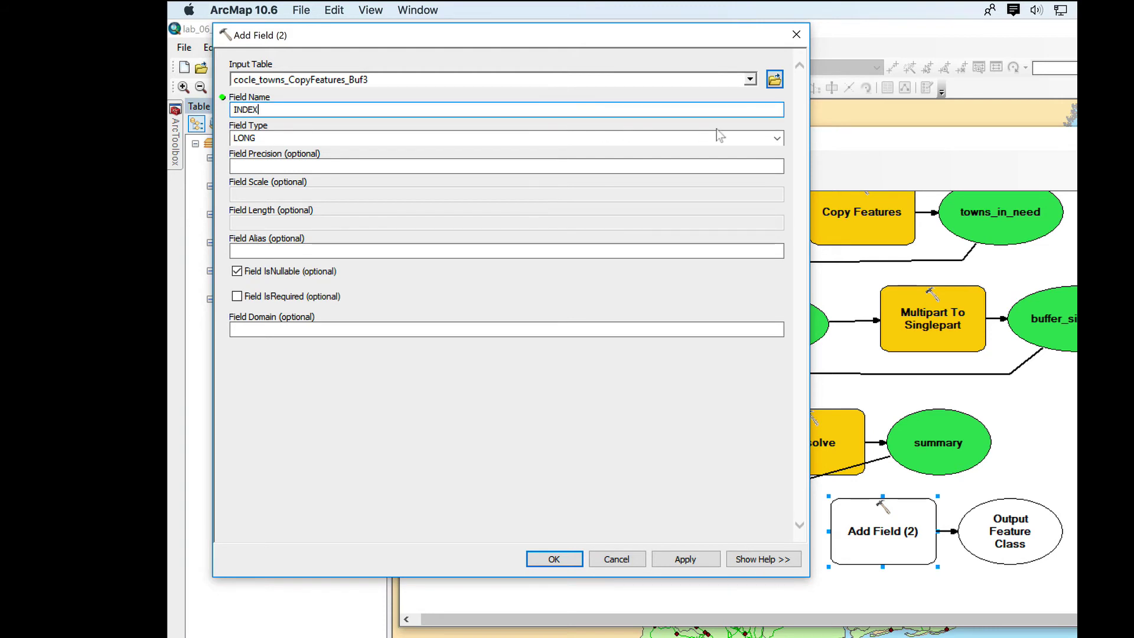
pyautogui.click(767, 141)
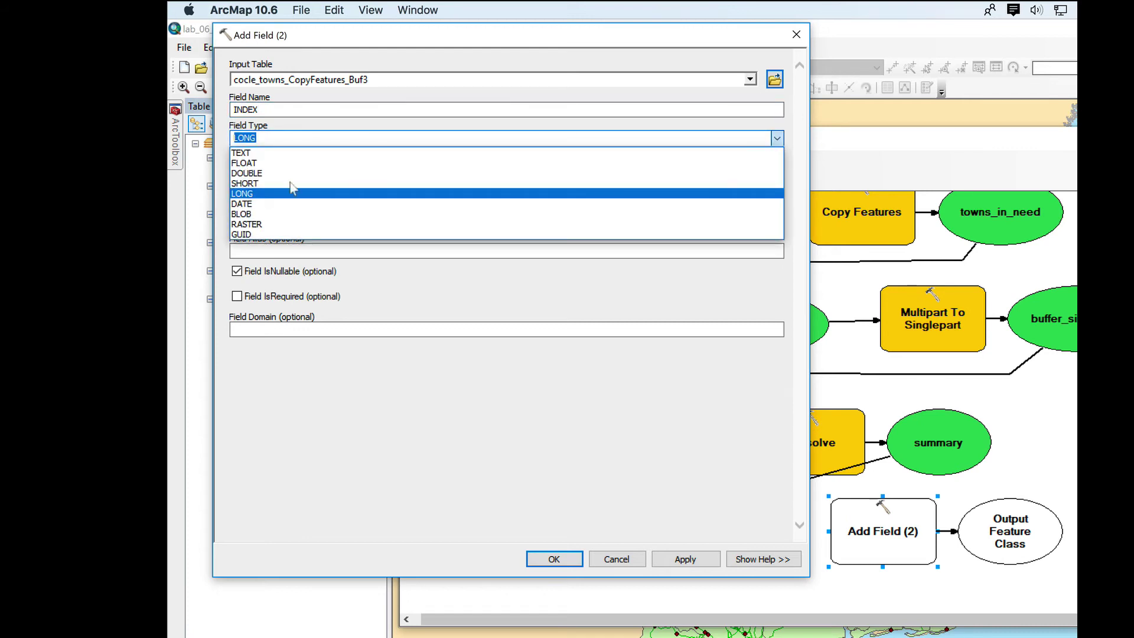
pyautogui.click(261, 173)
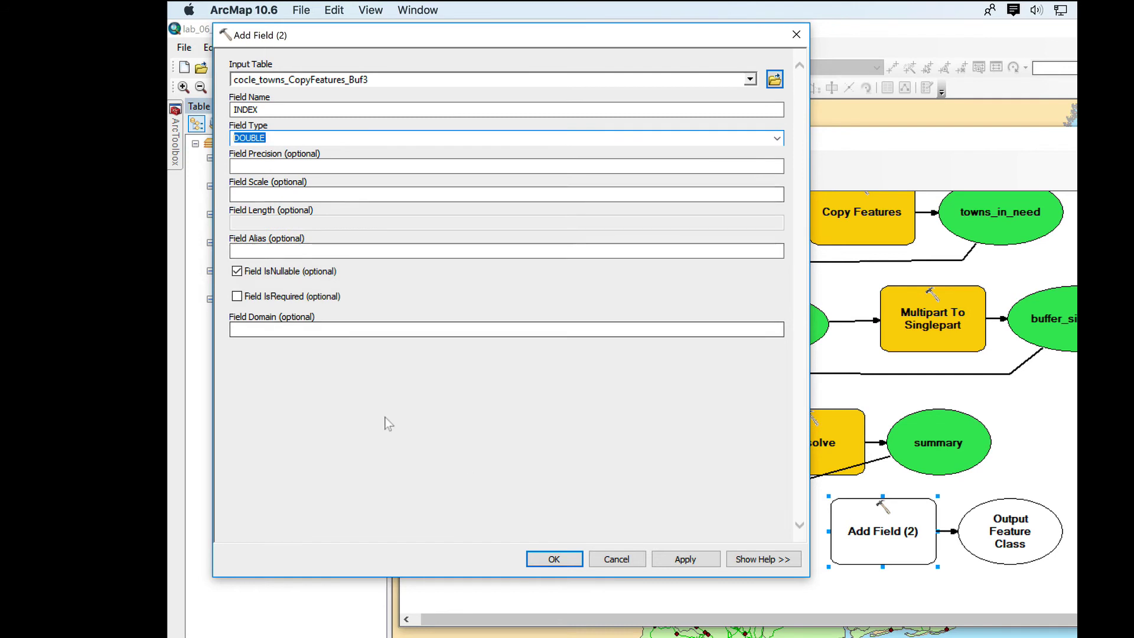
pyautogui.click(554, 559)
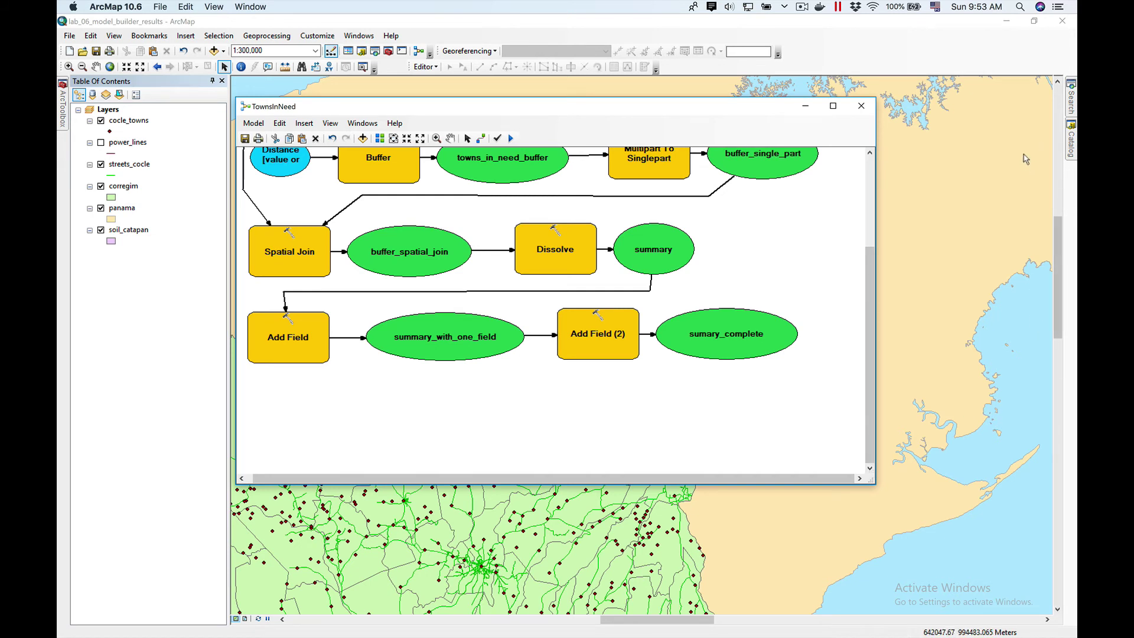
# Place the Calculate Field (Data Management) tool in the model below the Add Field row.
pyautogui.click(1070, 107)
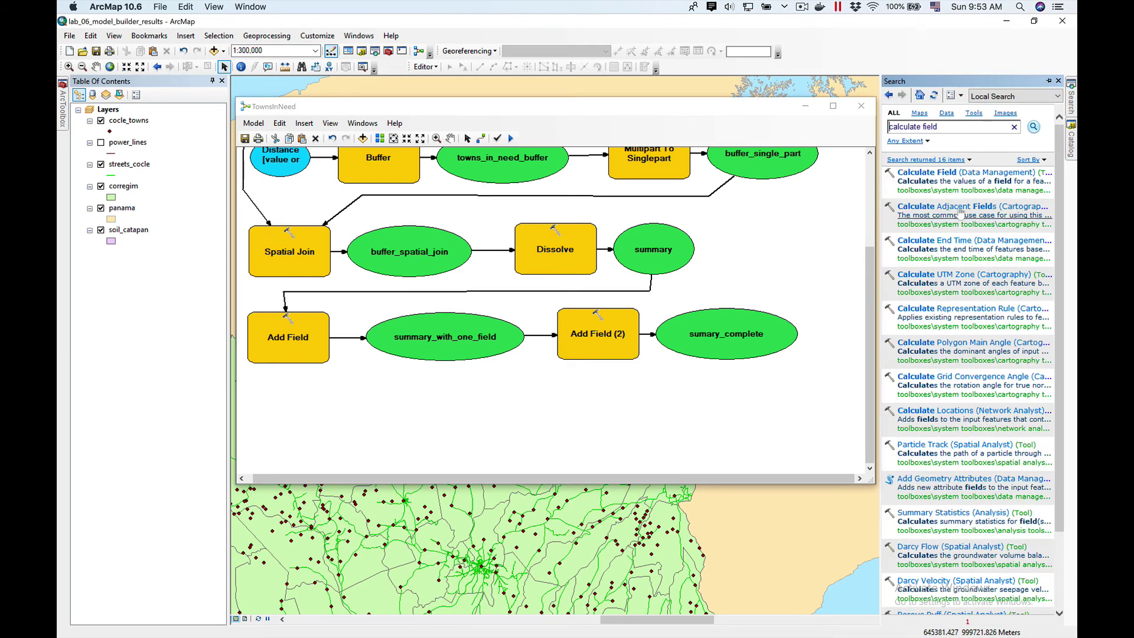
pyautogui.click(947, 173)
pyautogui.moveTo(947, 173); pyautogui.dragTo(384, 407)
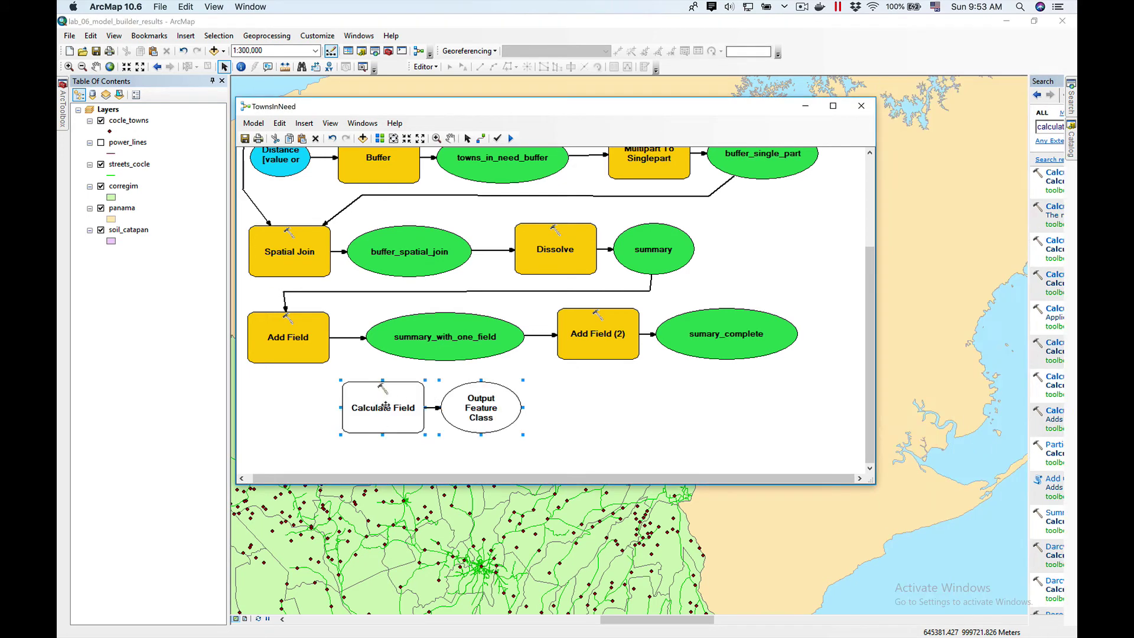
# Set the Calculate Field input table to sumary_complete and the field name to PER_CAPITA_INCOME.
pyautogui.doubleClick(384, 408)
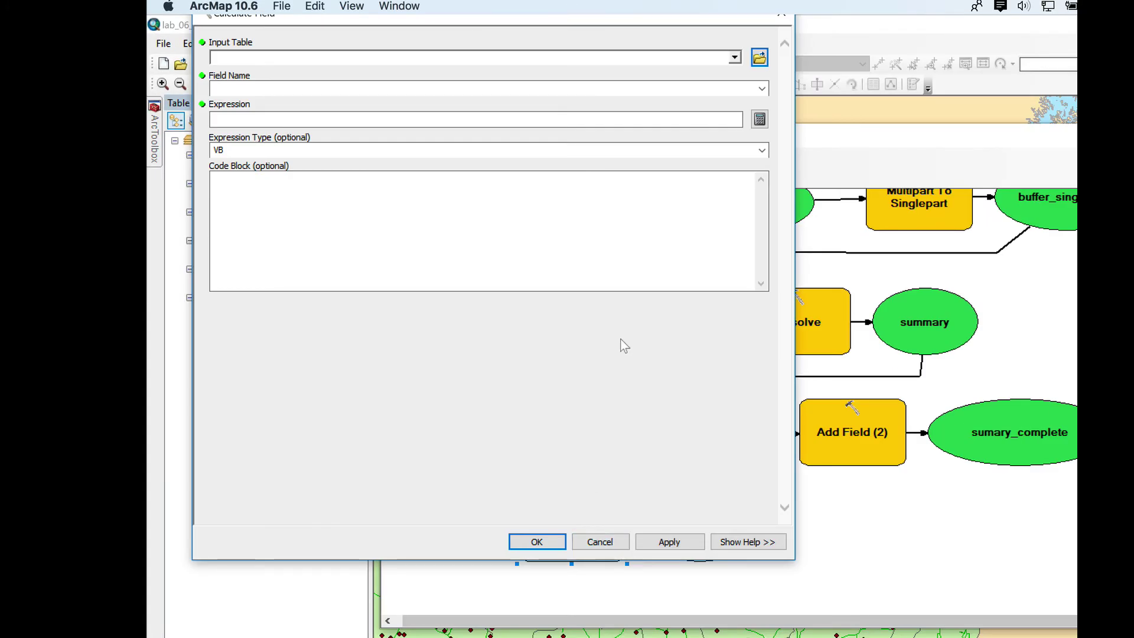
pyautogui.click(734, 58)
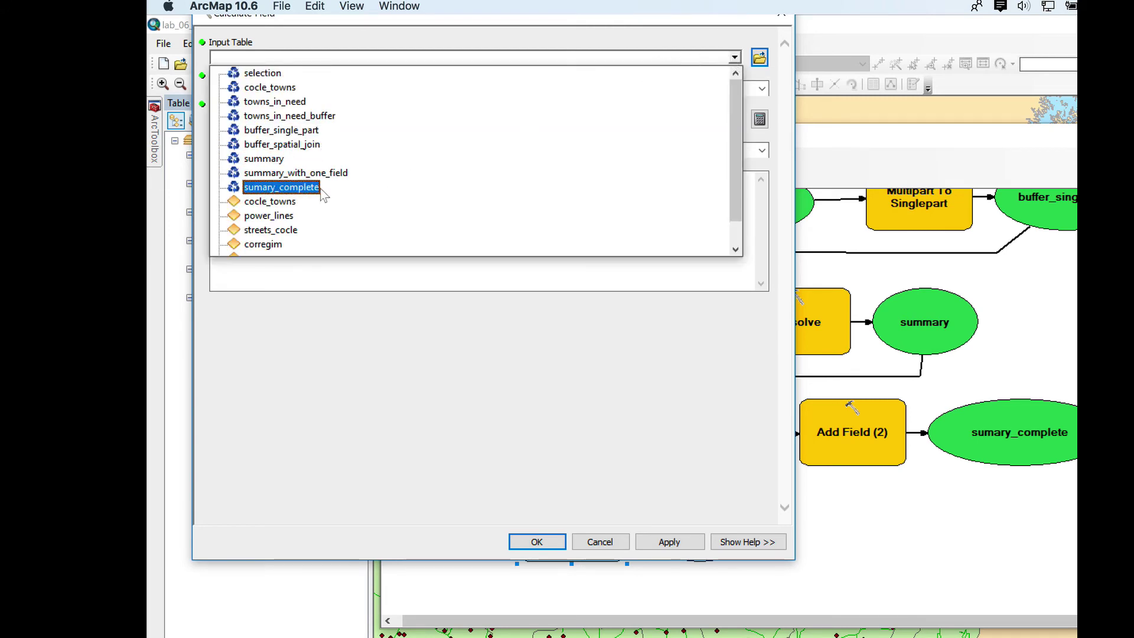
pyautogui.click(282, 187)
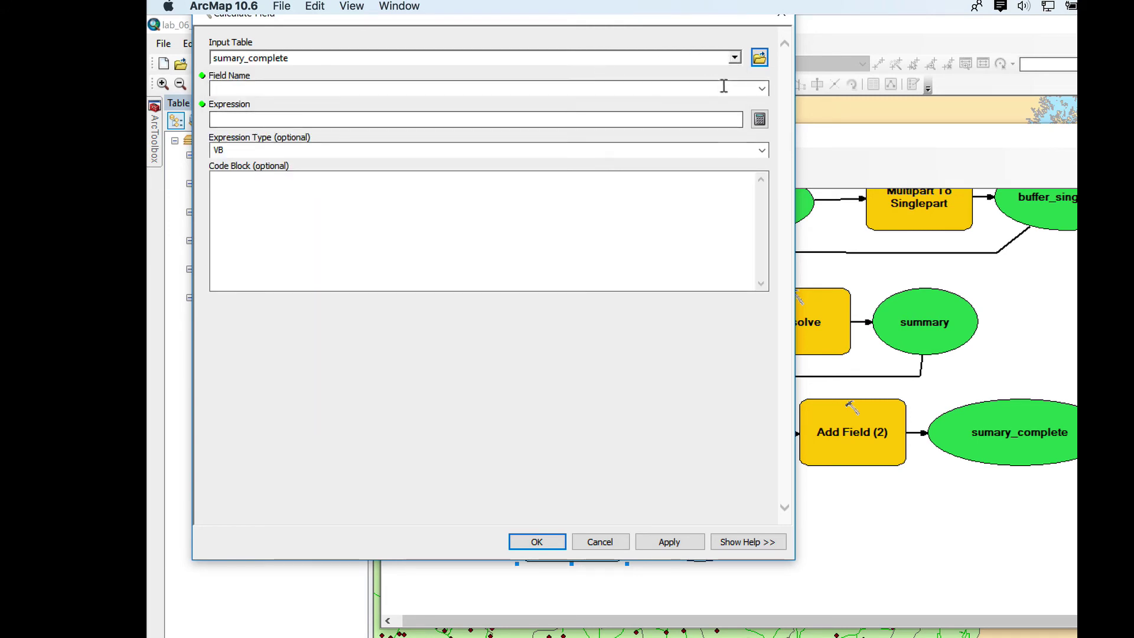
pyautogui.click(762, 89)
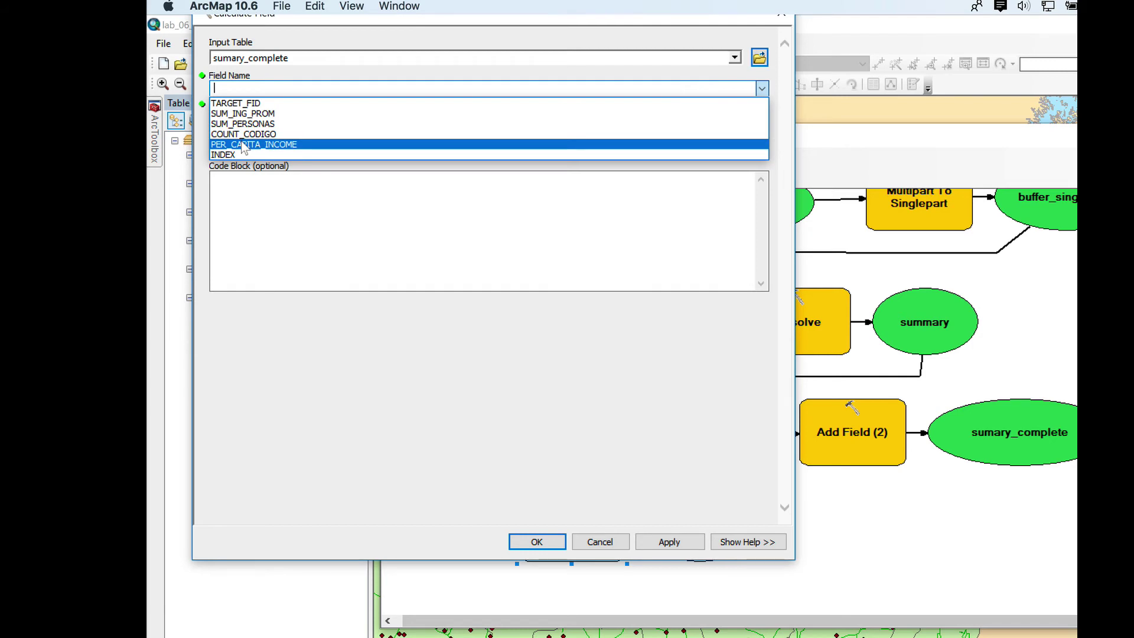
pyautogui.click(244, 146)
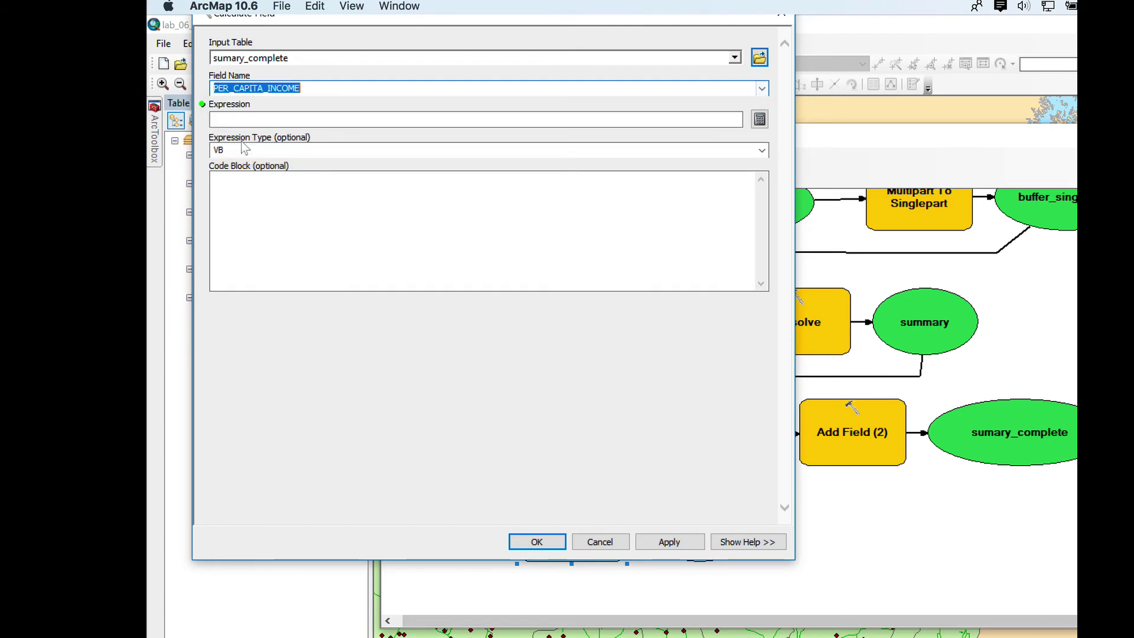
# Build the VB expression [SUM_ING_PROM] / [SUM_PERSONAS] for PER_CAPITA_INCOME and accept the Calculate Field settings.
pyautogui.click(761, 120)
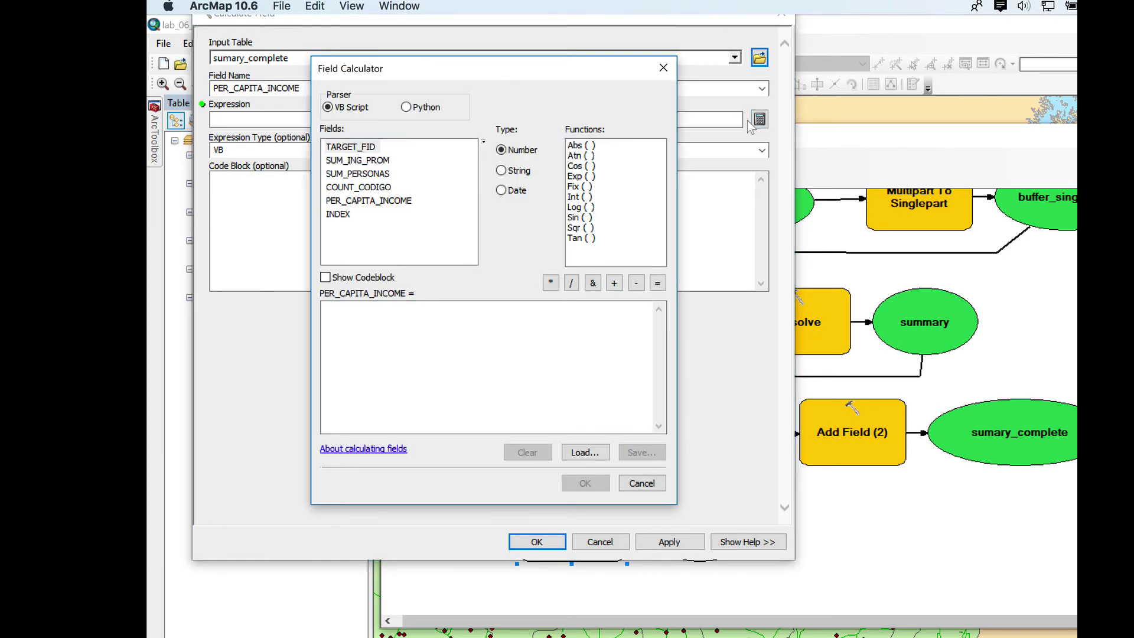
pyautogui.click(382, 162)
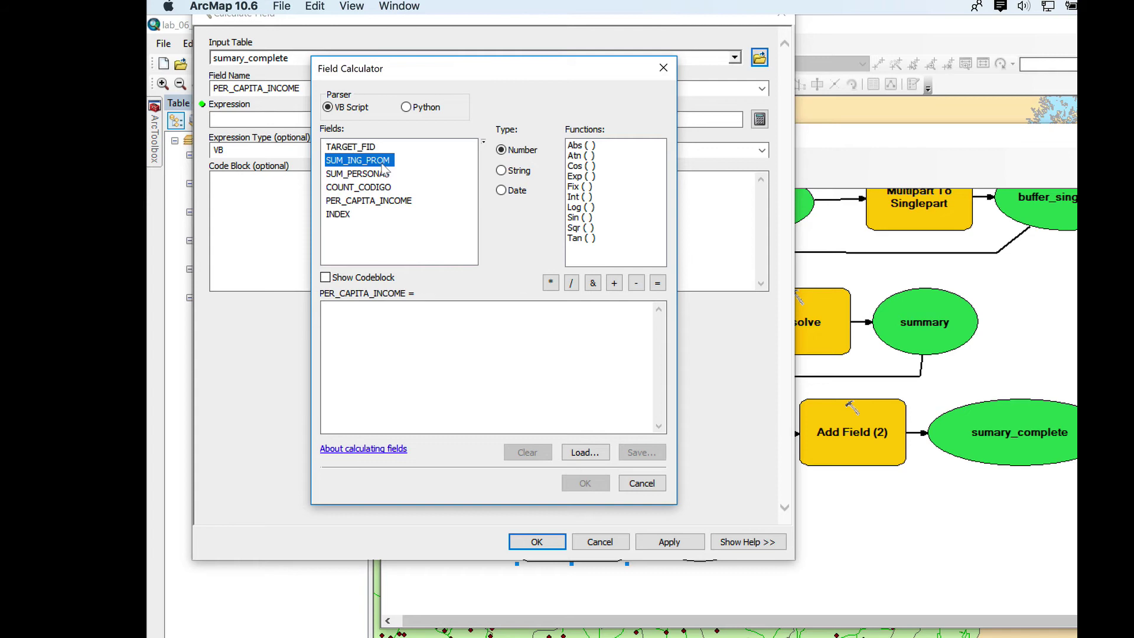
pyautogui.doubleClick(383, 164)
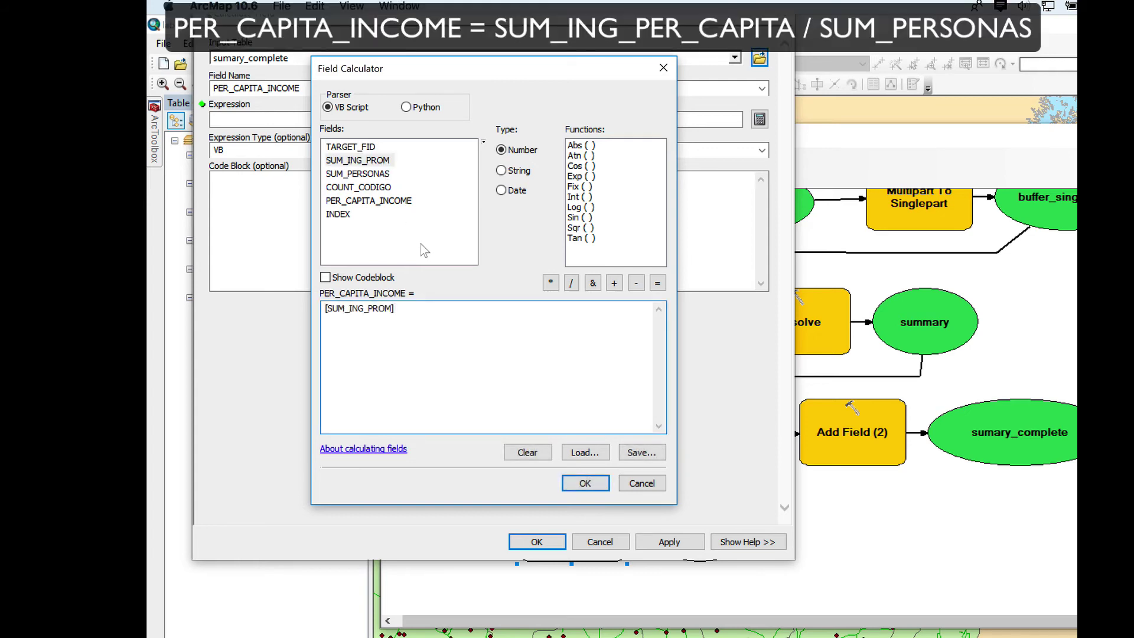
pyautogui.click(572, 284)
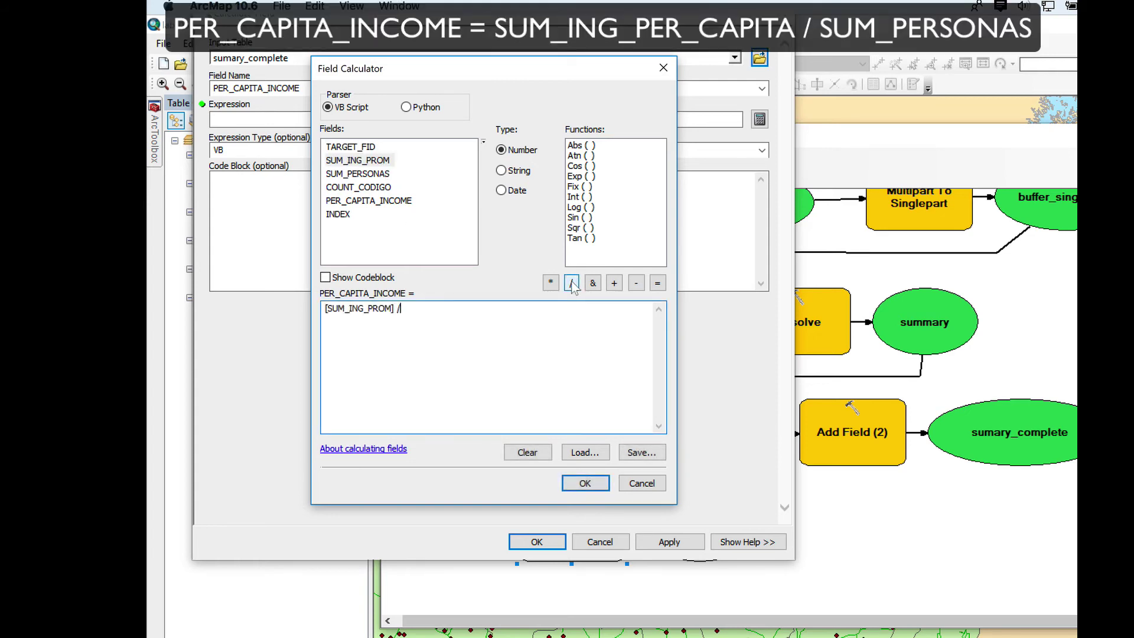
pyautogui.doubleClick(368, 175)
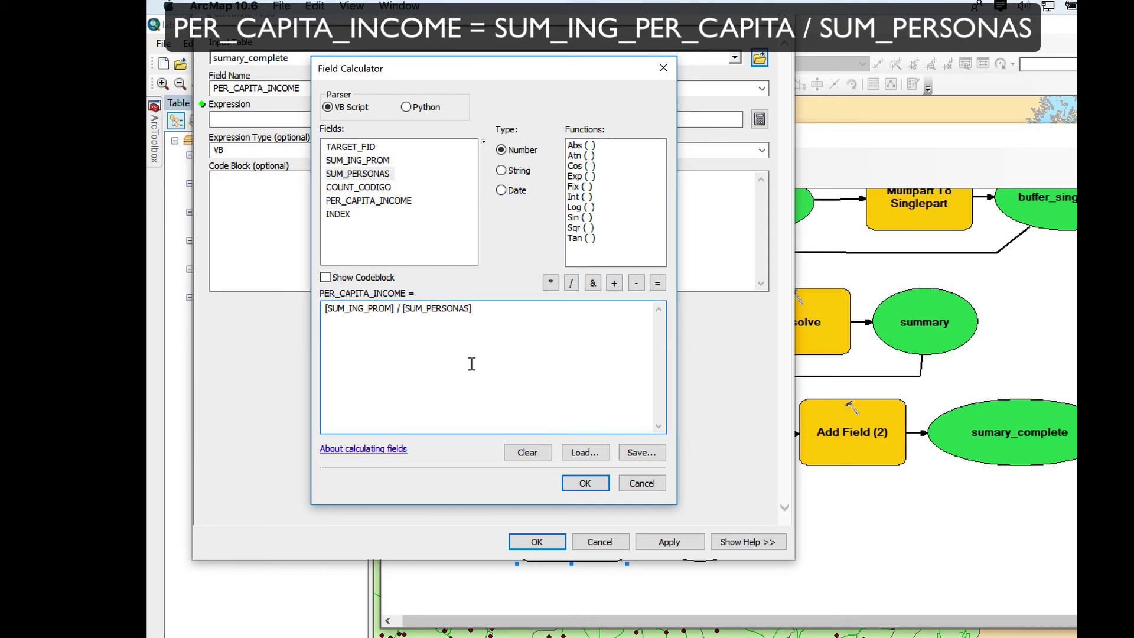
pyautogui.click(585, 483)
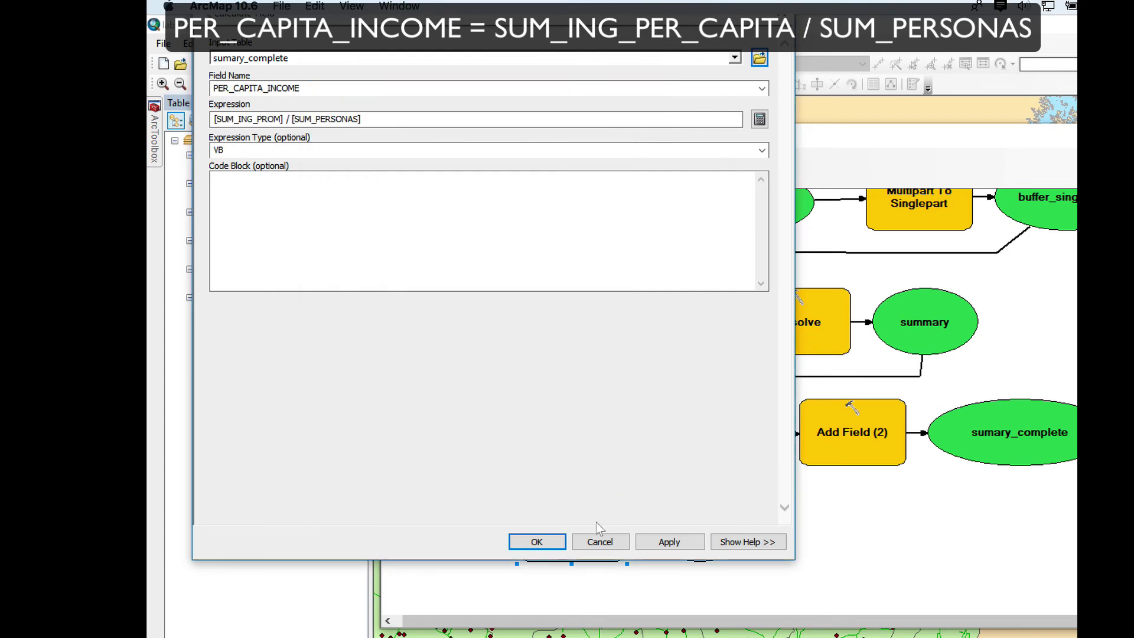
pyautogui.click(537, 542)
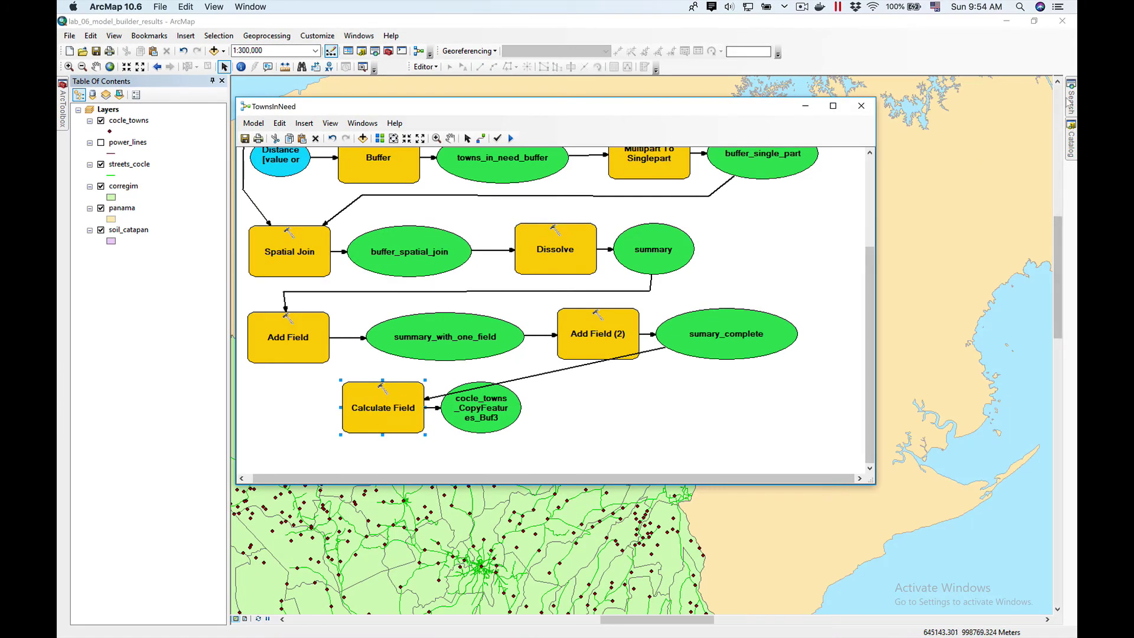
# Place a second Calculate Field (Data Management) tool in the model beside the first one's output and open its settings.
pyautogui.click(1071, 100)
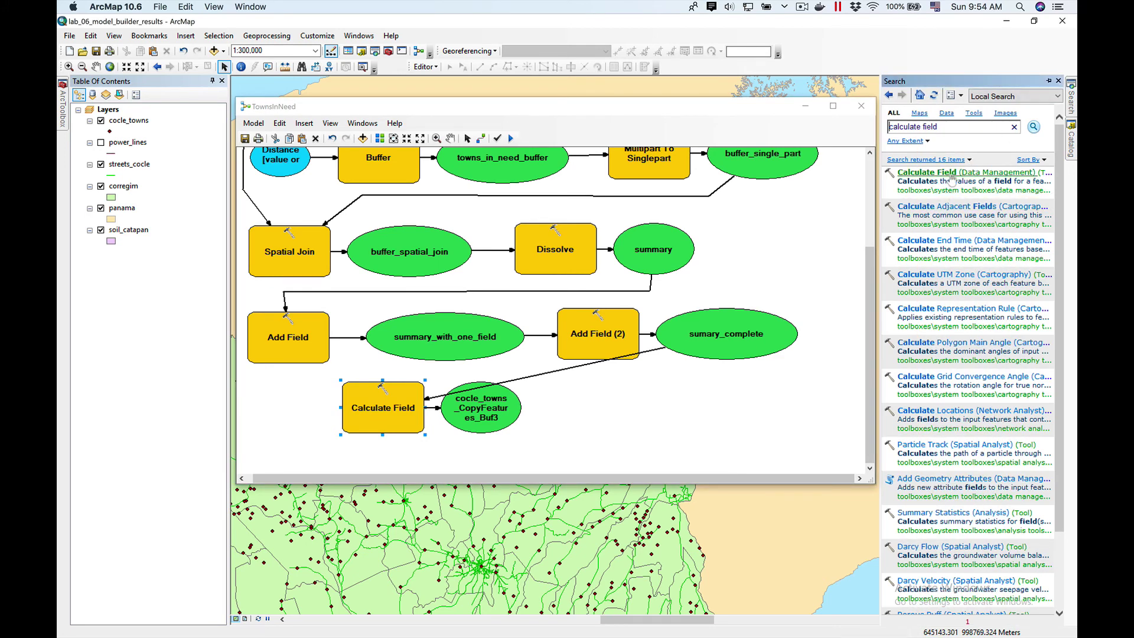
pyautogui.moveTo(952, 178); pyautogui.dragTo(587, 410)
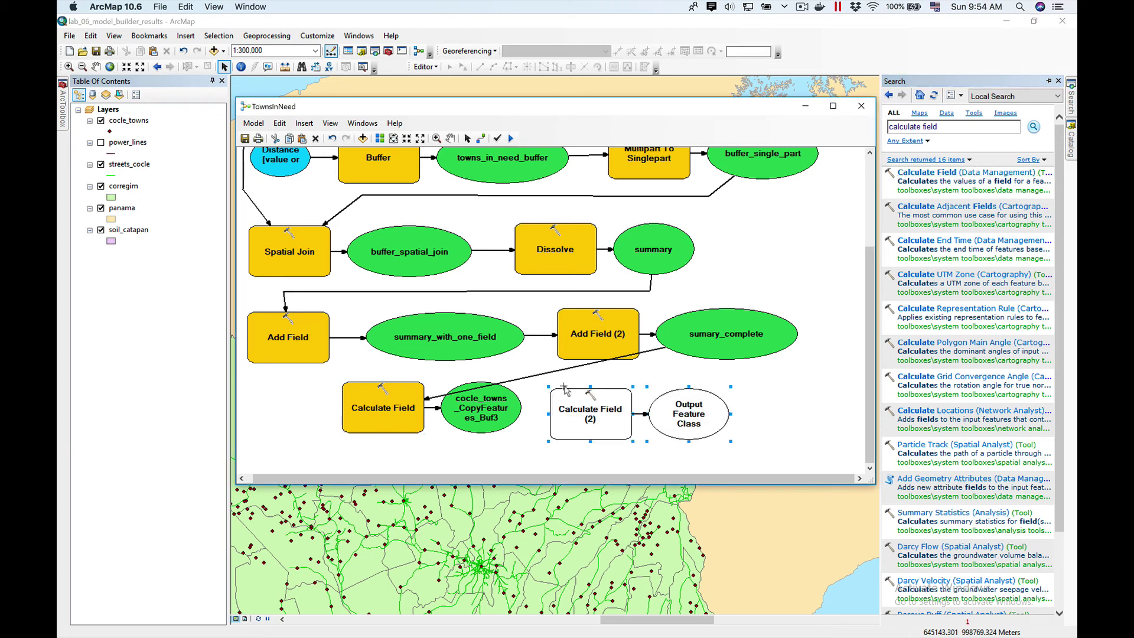
pyautogui.doubleClick(580, 412)
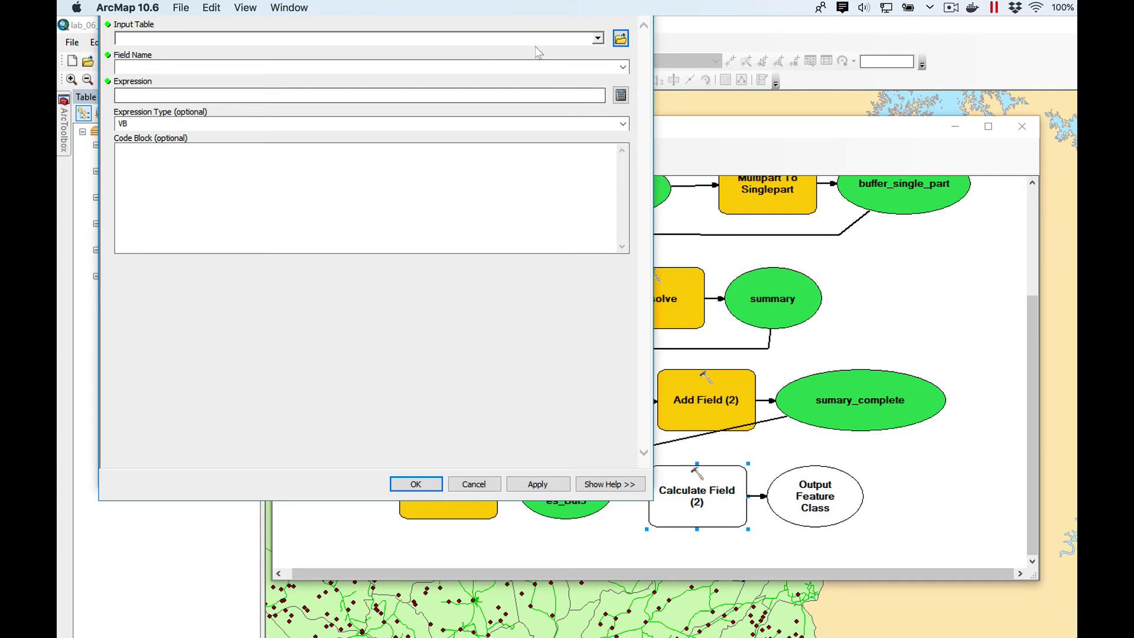
# Set the second Calculate Field tool's input table to cocle_towns_CopyFeatures_Buf3 and its field name to INDEX.
pyautogui.click(597, 38)
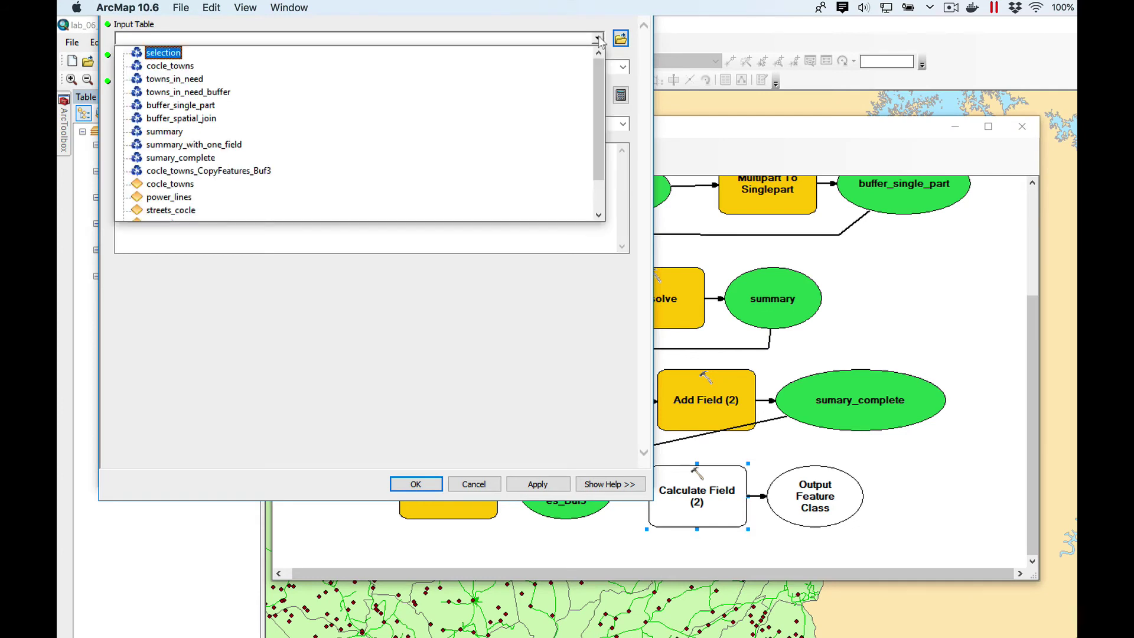
pyautogui.click(223, 176)
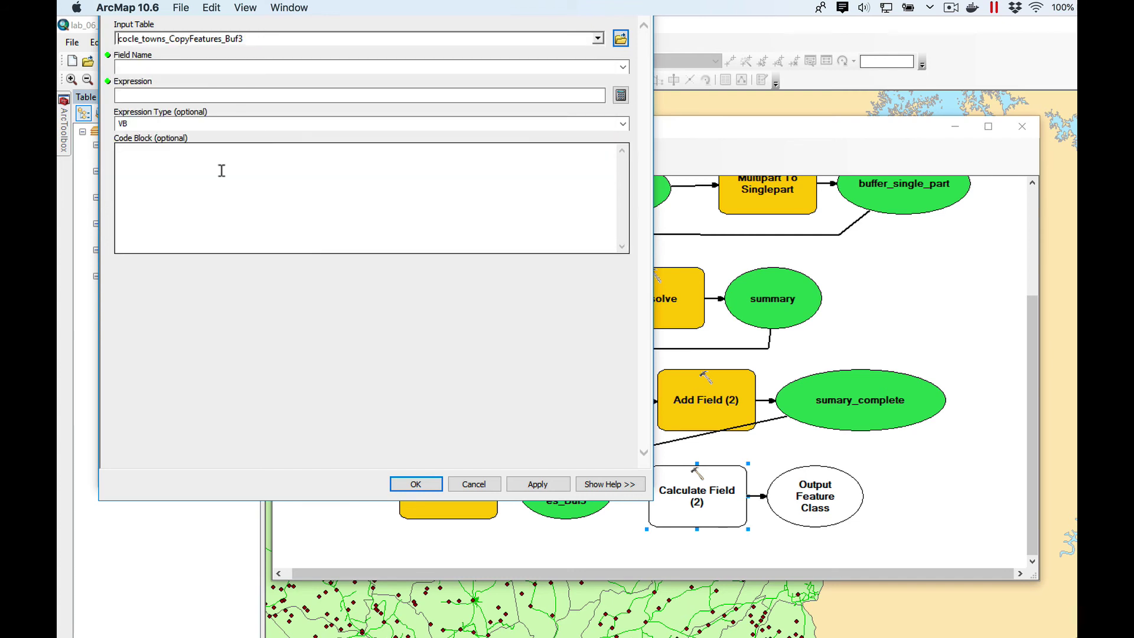
pyautogui.click(624, 67)
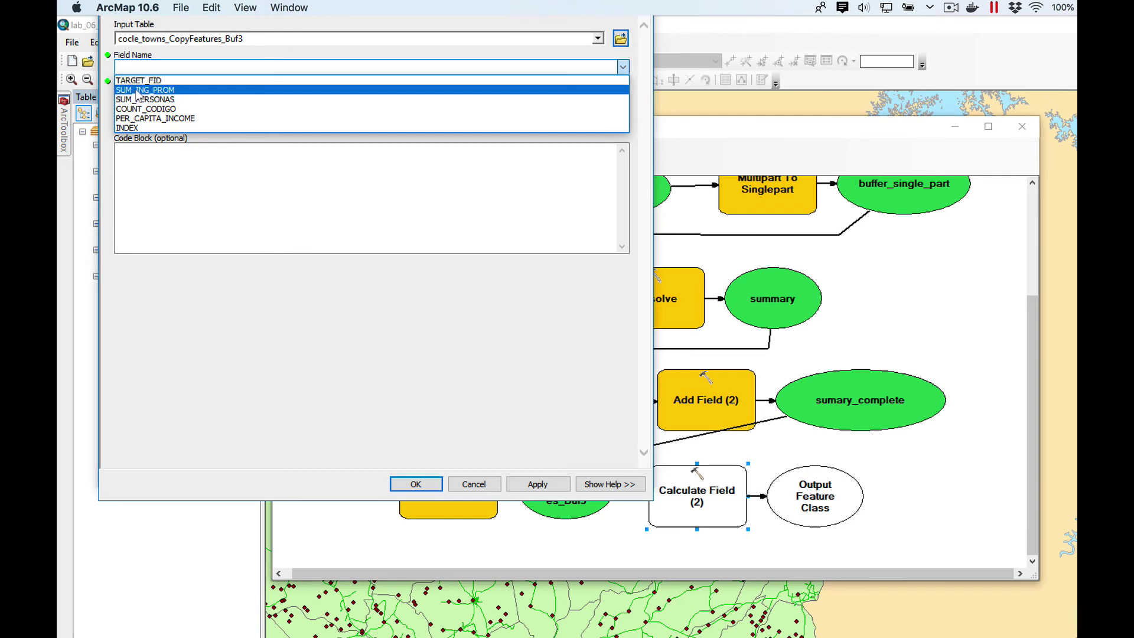
pyautogui.click(139, 127)
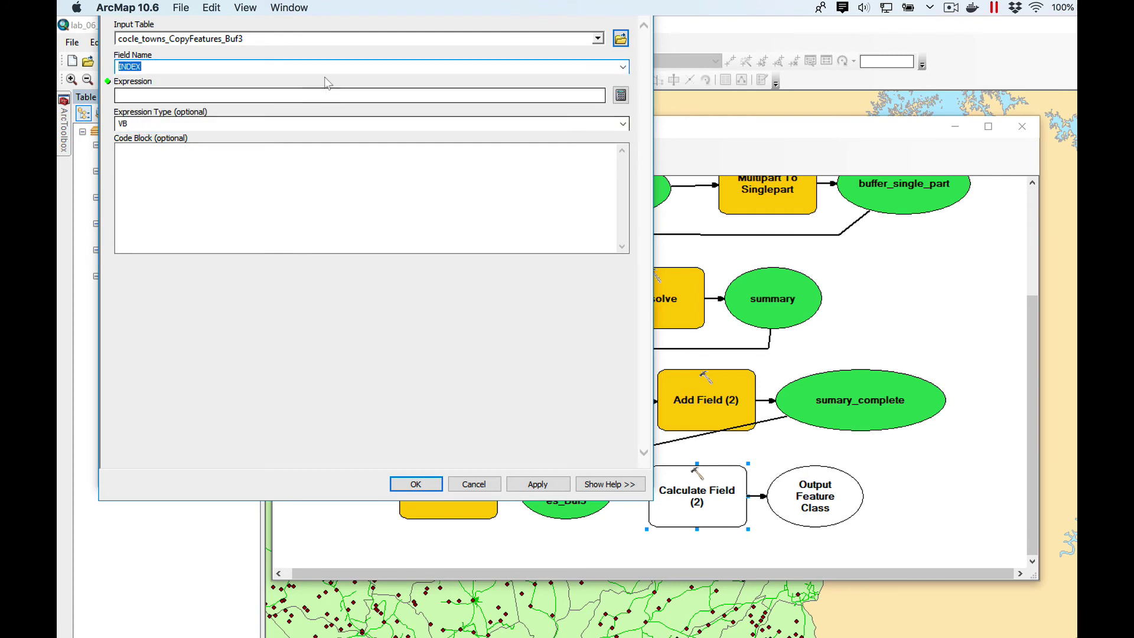
# Build the VB expression [PER_CAPITA_INCOME] * [COUNT_CODIGO] for INDEX and accept the Calculate Field settings.
pyautogui.click(621, 95)
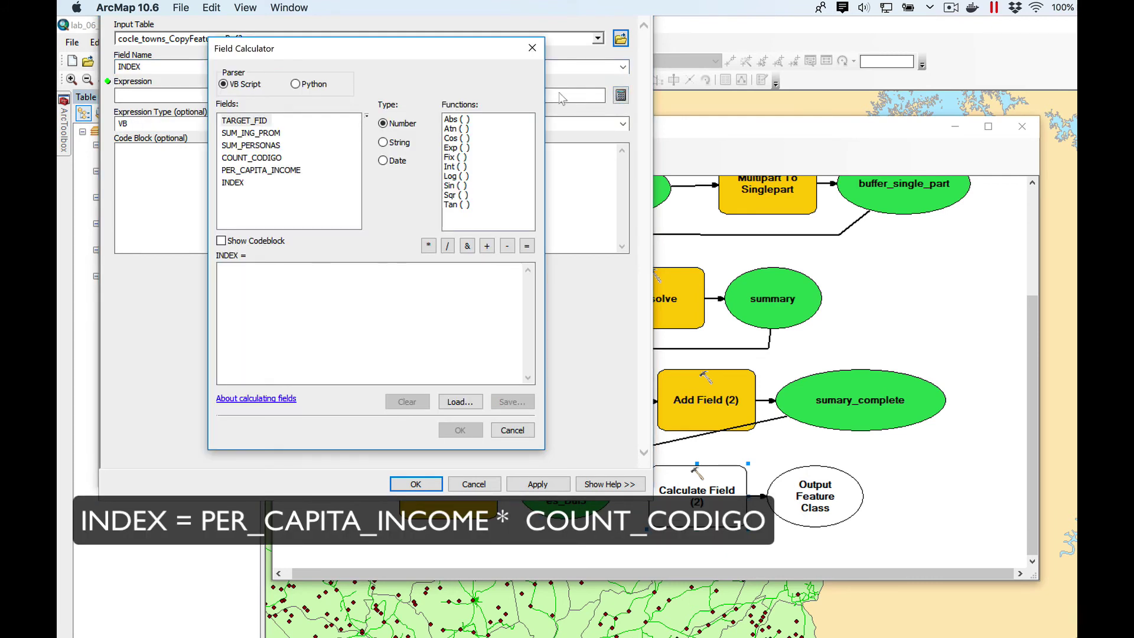
pyautogui.click(250, 170)
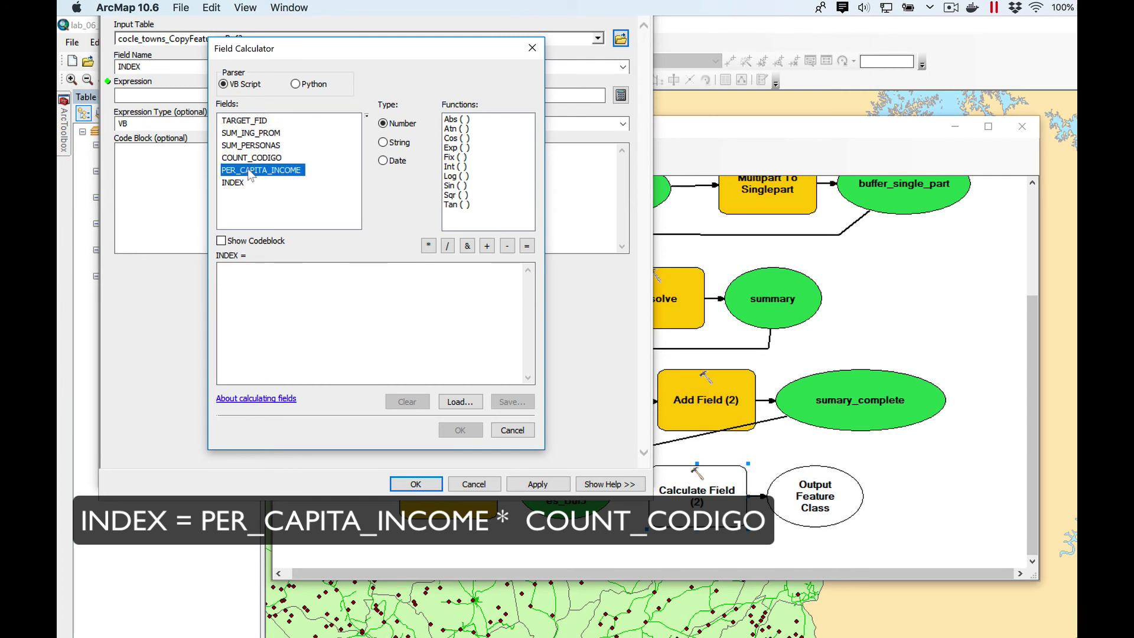
pyautogui.doubleClick(250, 171)
pyautogui.click(429, 245)
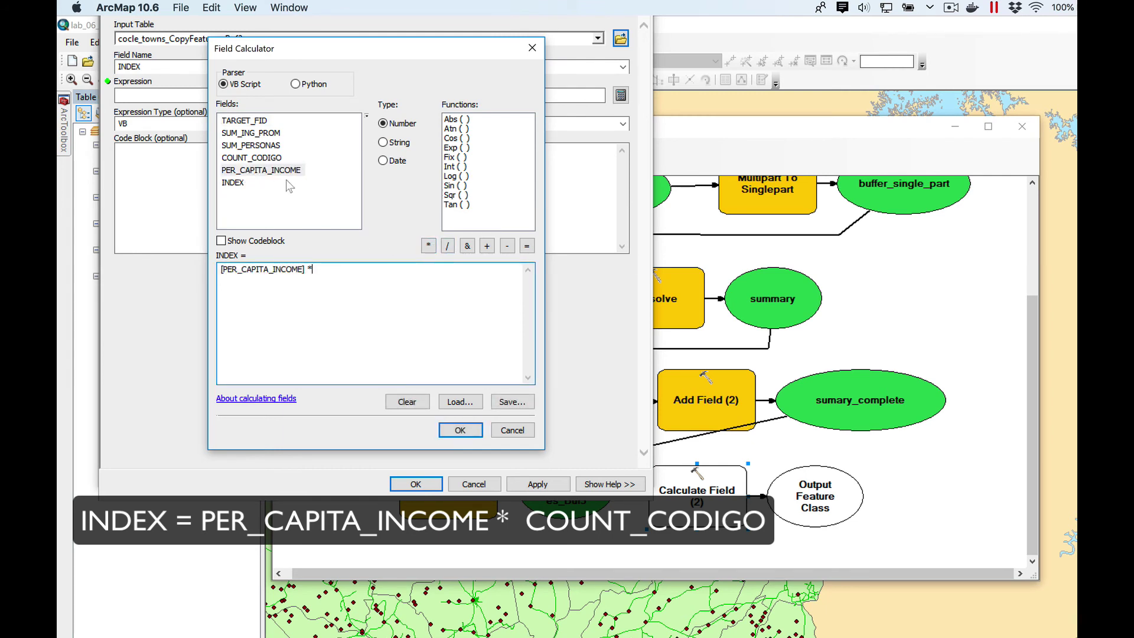
pyautogui.doubleClick(282, 158)
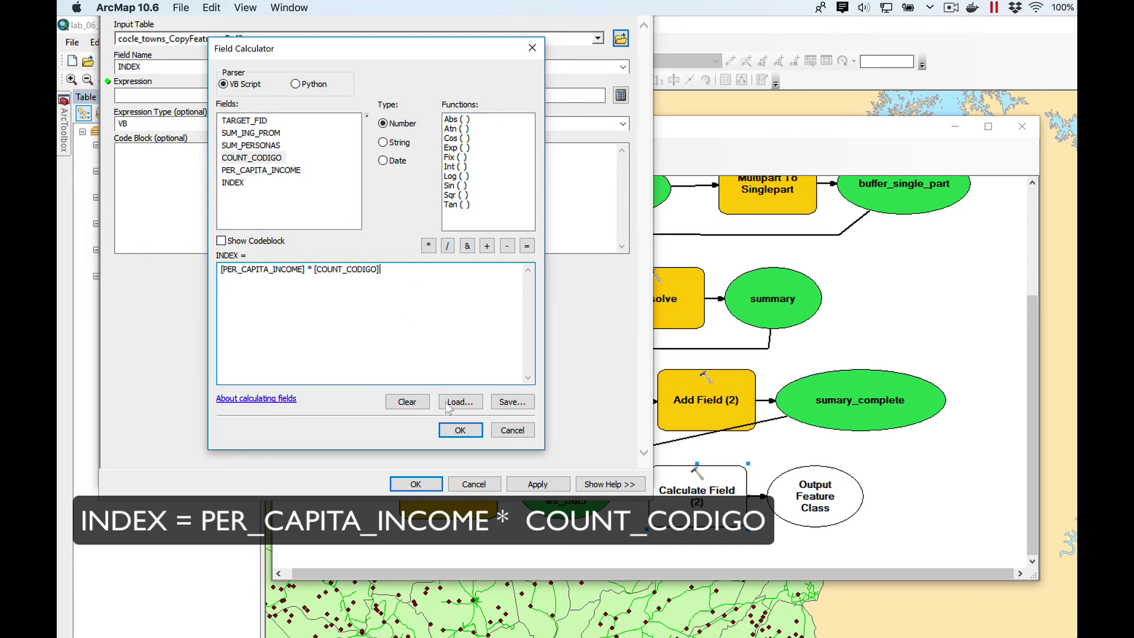
pyautogui.click(459, 432)
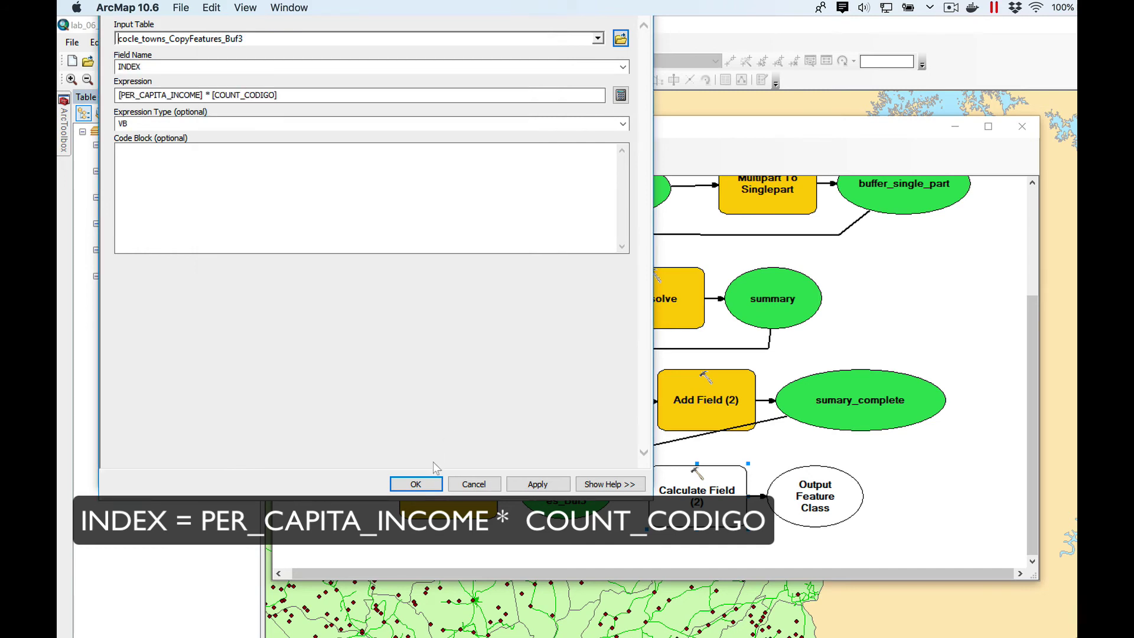
pyautogui.click(417, 485)
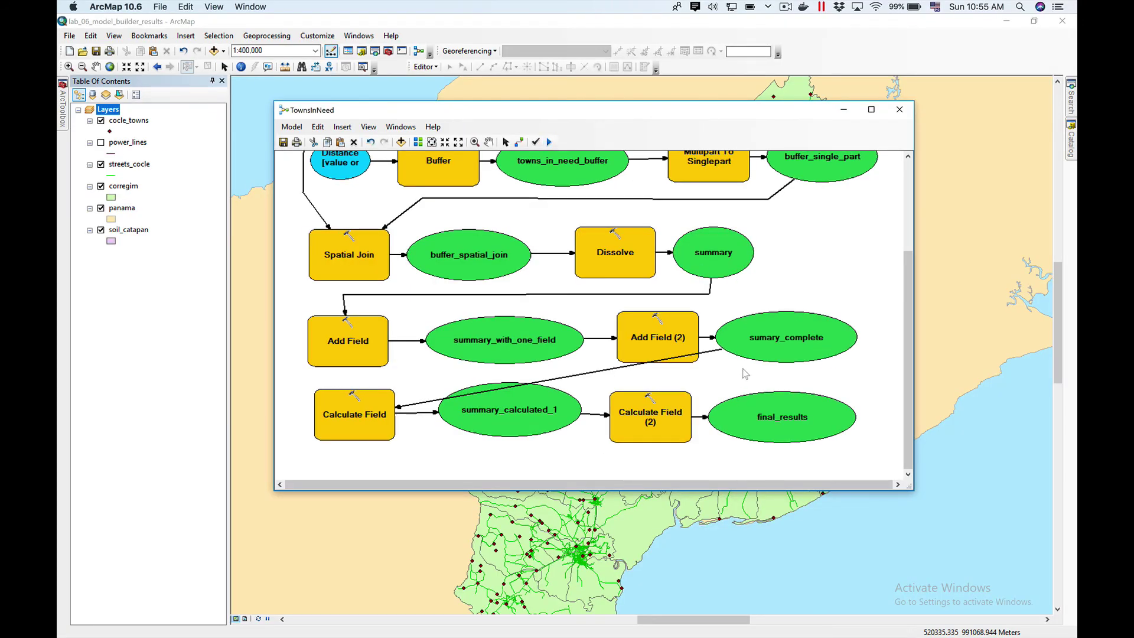
# Mark the final_results output as a model parameter and turn on Add To Display for it.
pyautogui.click(790, 410)
pyautogui.rightClick(788, 407)
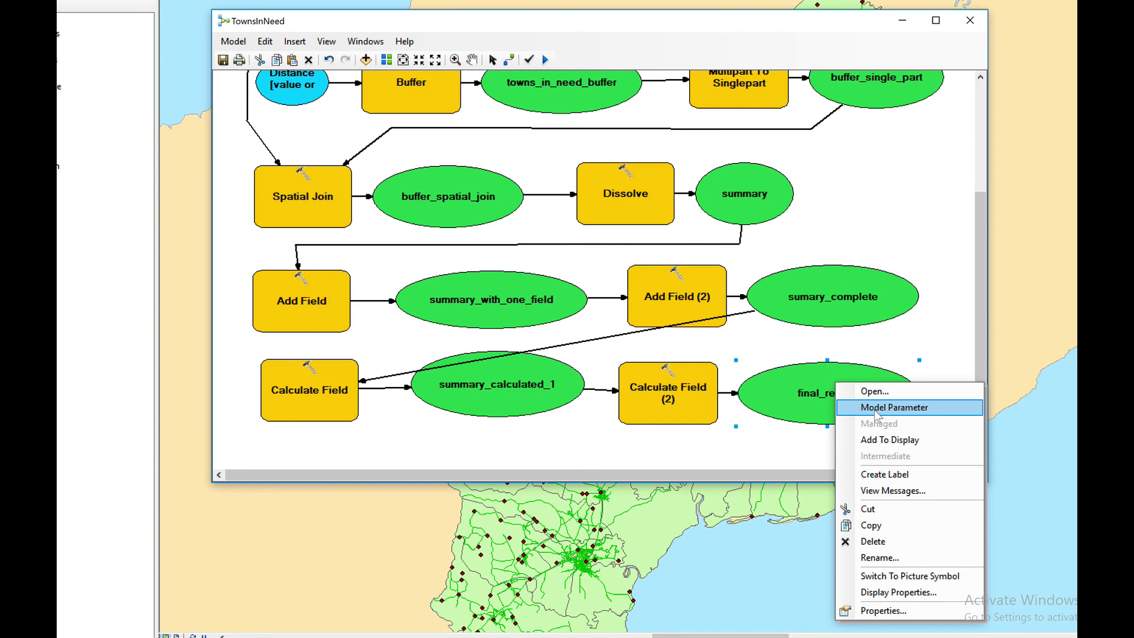
pyautogui.click(874, 414)
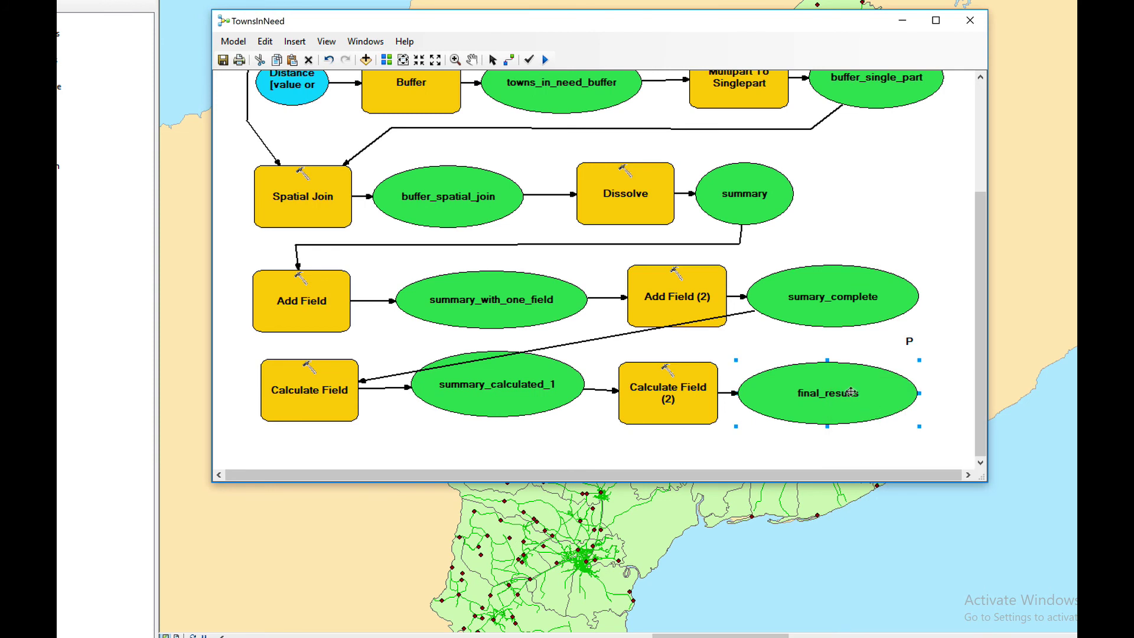
pyautogui.rightClick(850, 392)
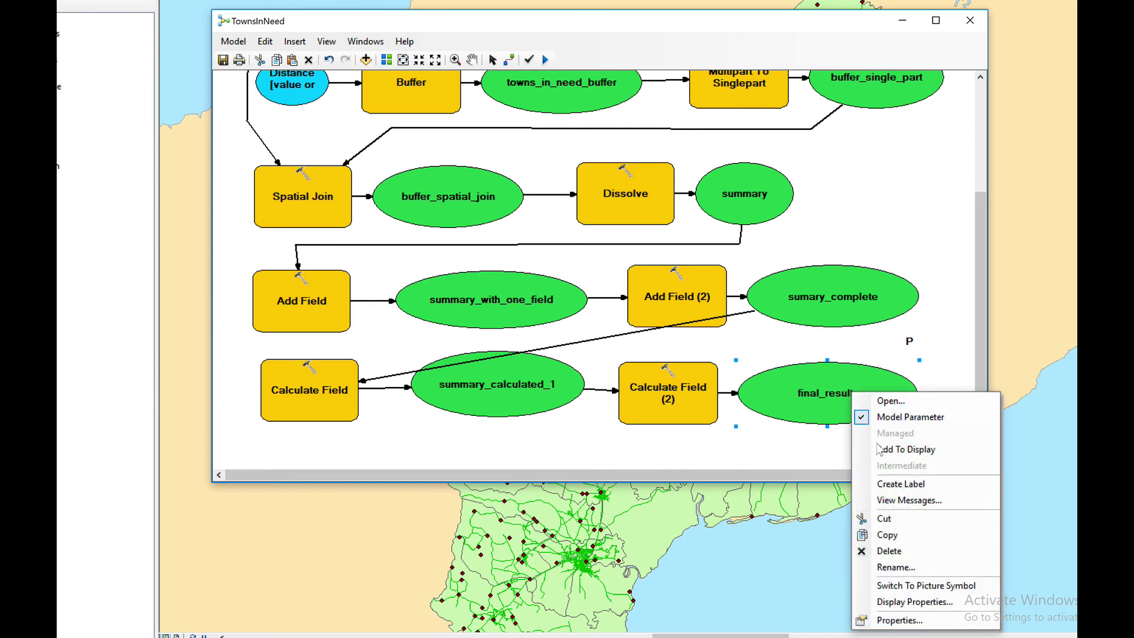